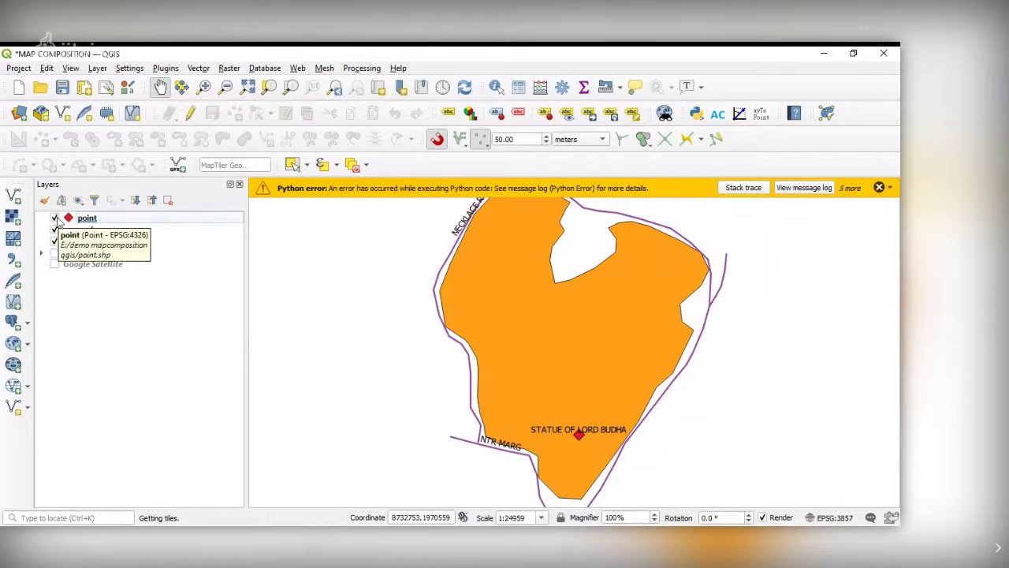
- View the lake layer on its own by hiding the point and road layers, and turn both back on
click(54, 218)
click(54, 229)
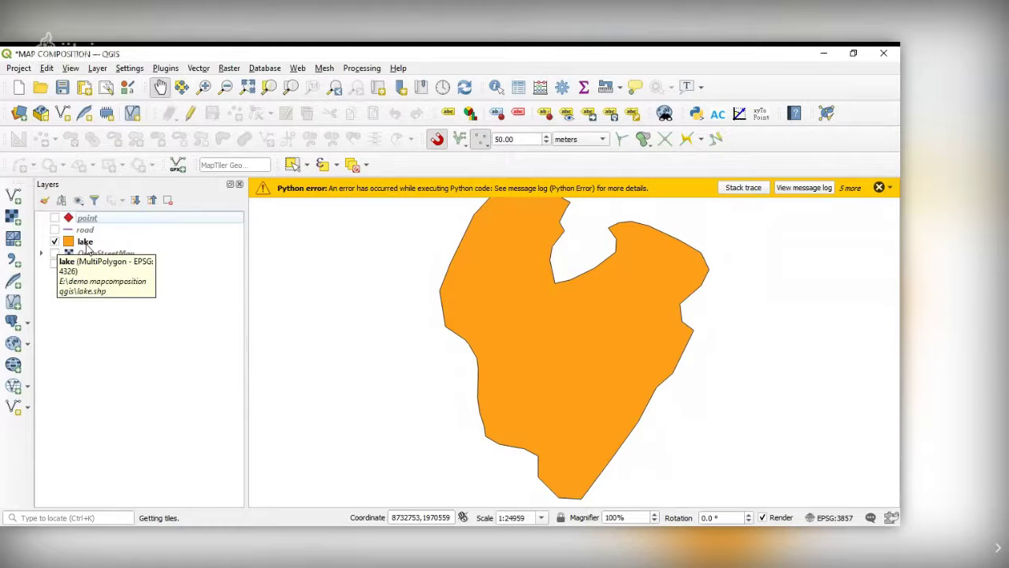
click(54, 229)
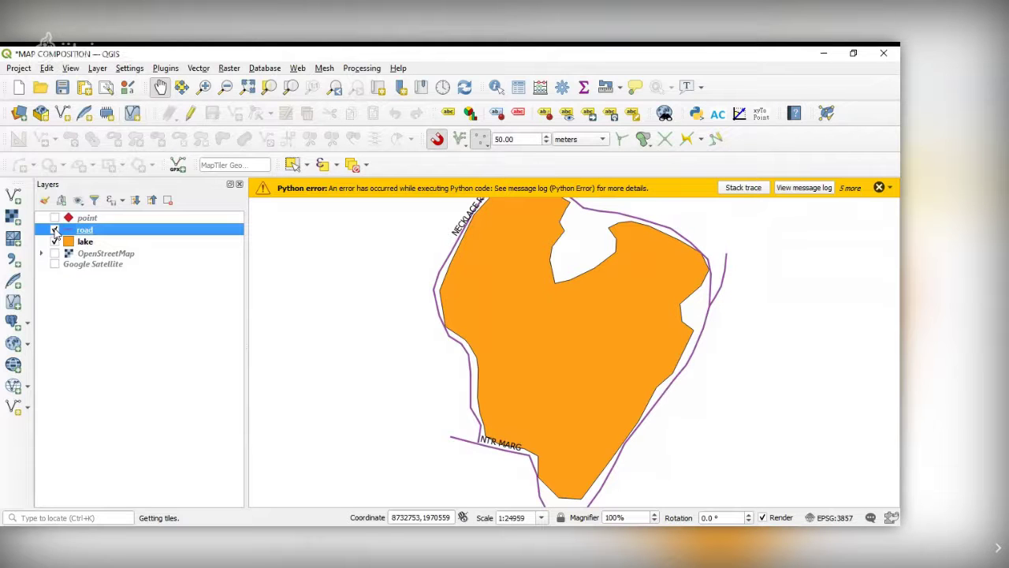
click(55, 219)
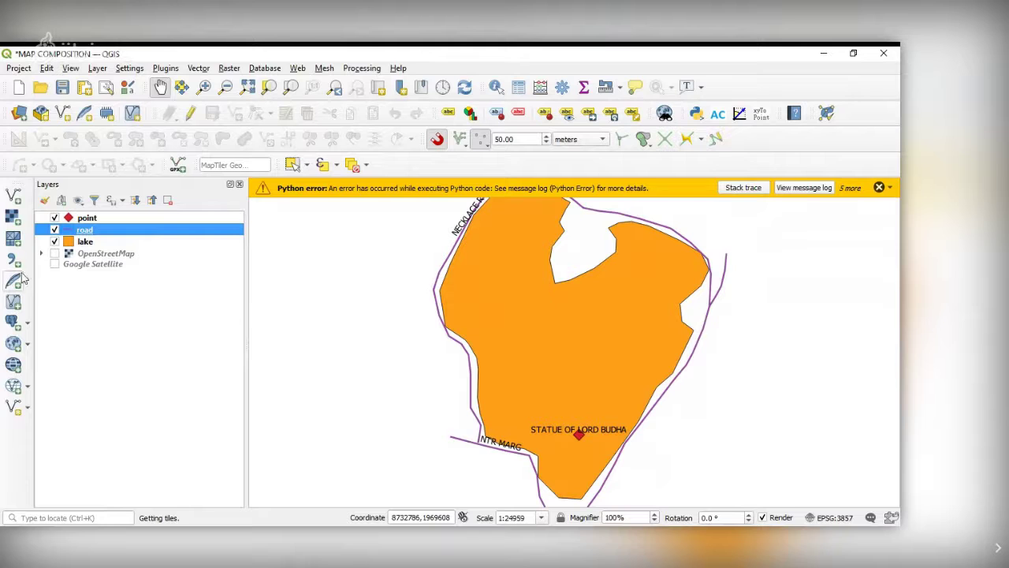
- Hide the point, road and lake layers and view the OpenStreetMap and Google Satellite basemaps in turn
click(54, 242)
click(55, 229)
click(54, 218)
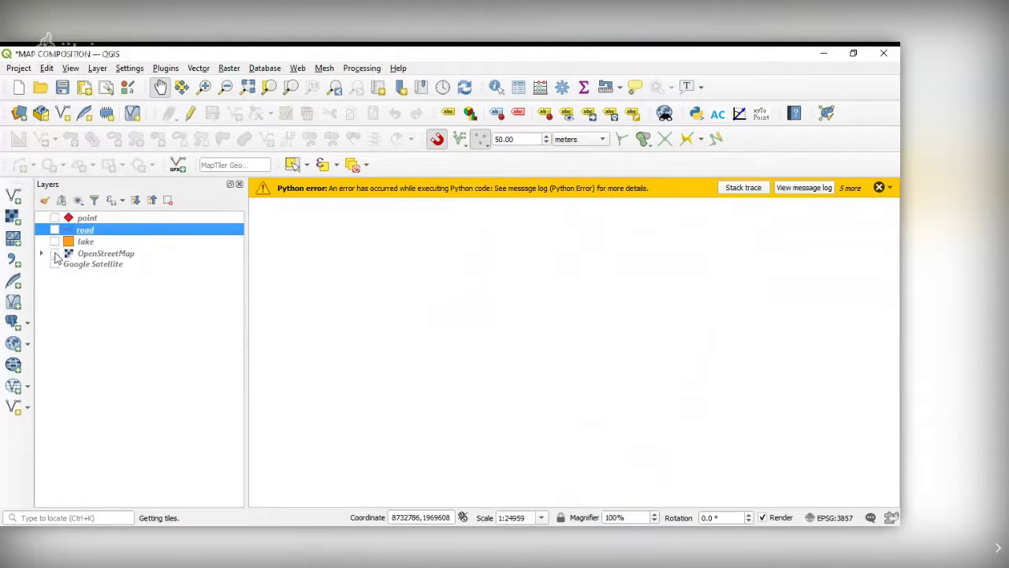
click(54, 254)
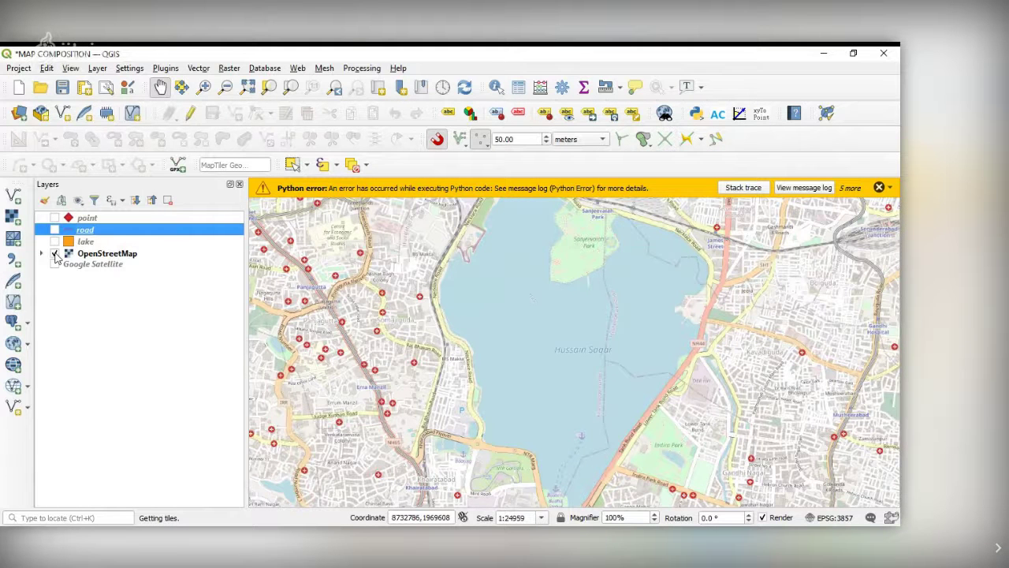
click(55, 254)
click(55, 264)
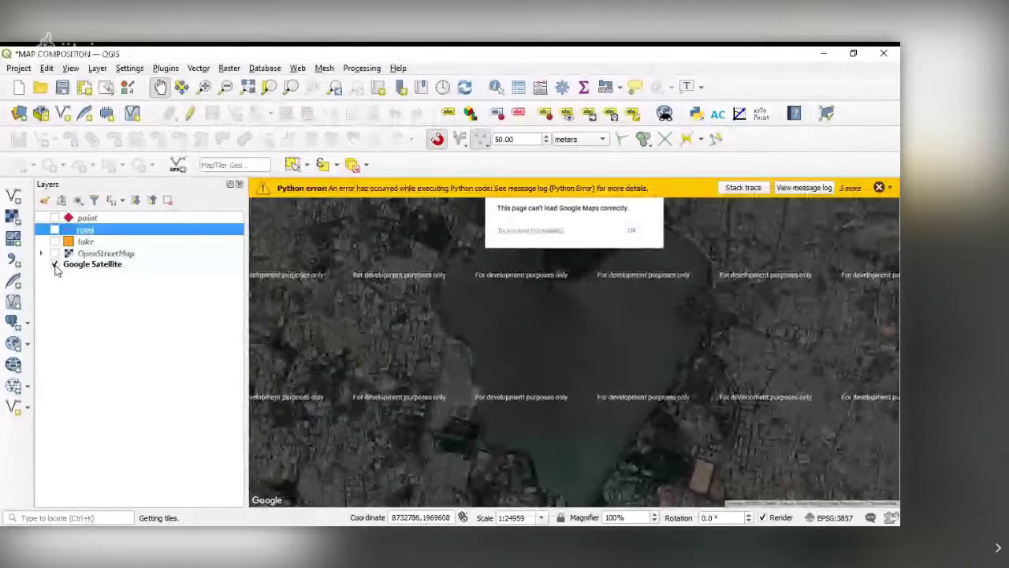
click(55, 265)
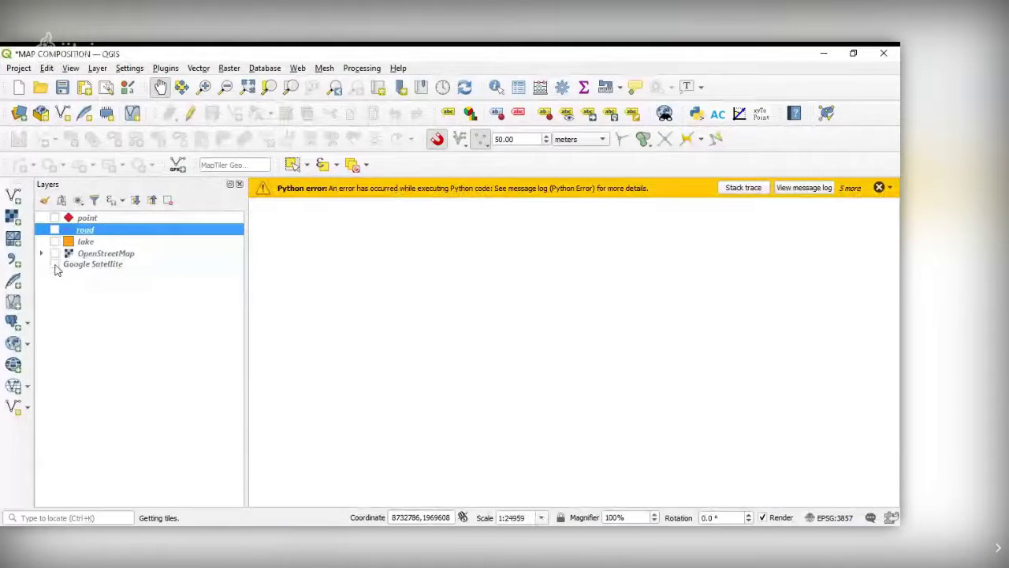
click(55, 265)
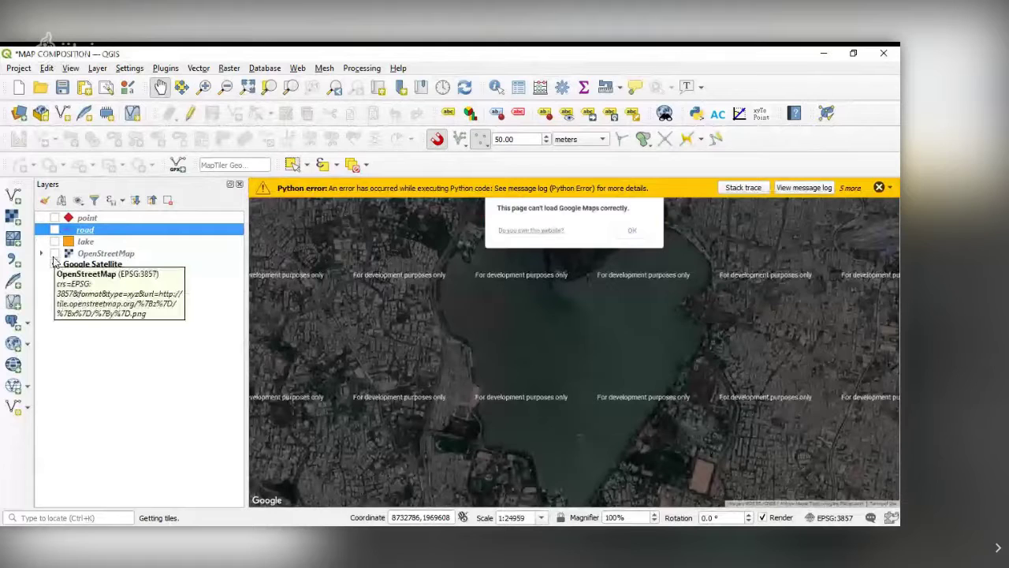
- Display the lake, road and point layers over the OpenStreetMap basemap, with Google Satellite hidden
click(55, 253)
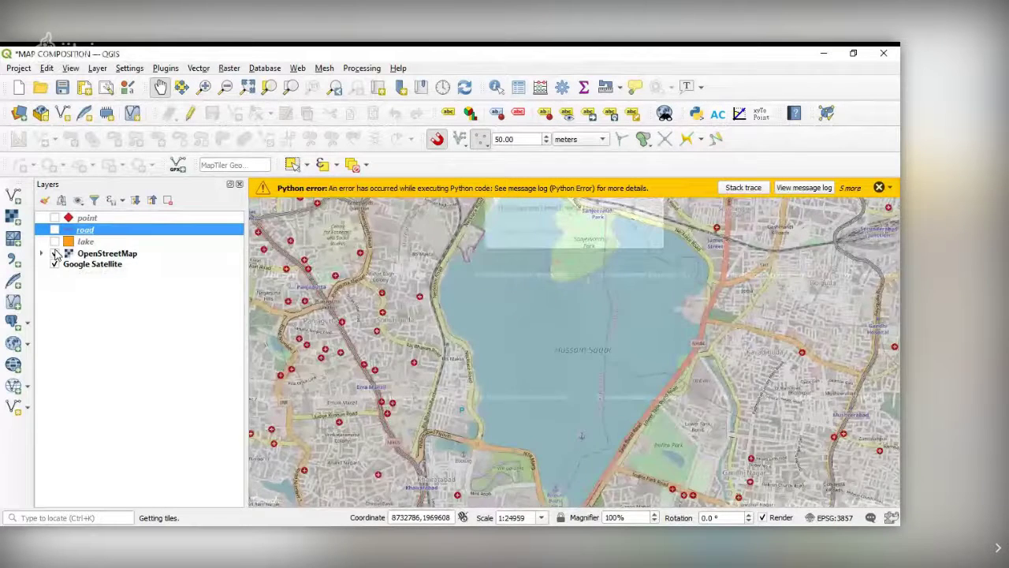
click(54, 264)
click(55, 241)
click(54, 230)
click(54, 218)
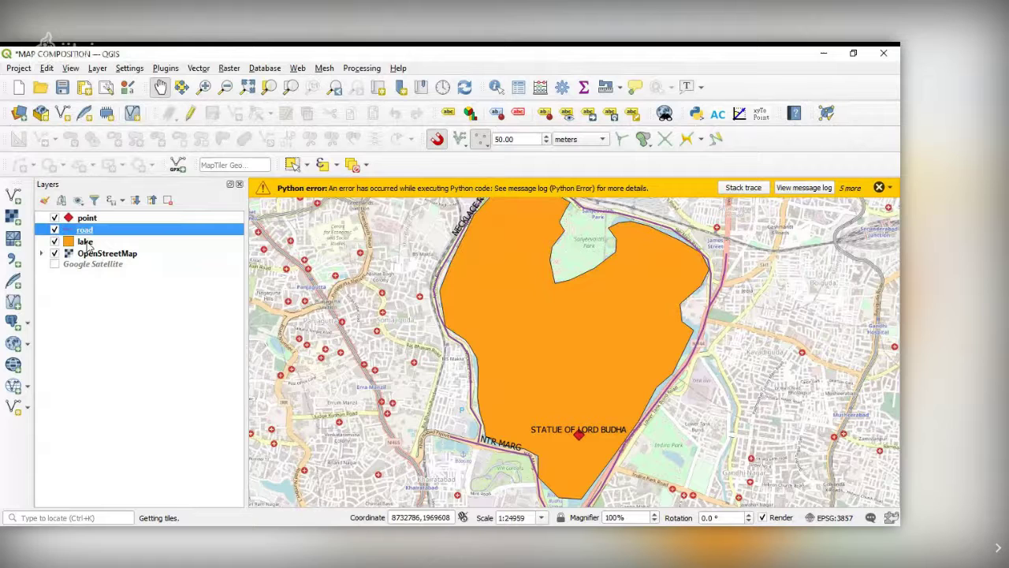
- Label the lake layer with single labels taken from its NAME field
double_click(86, 242)
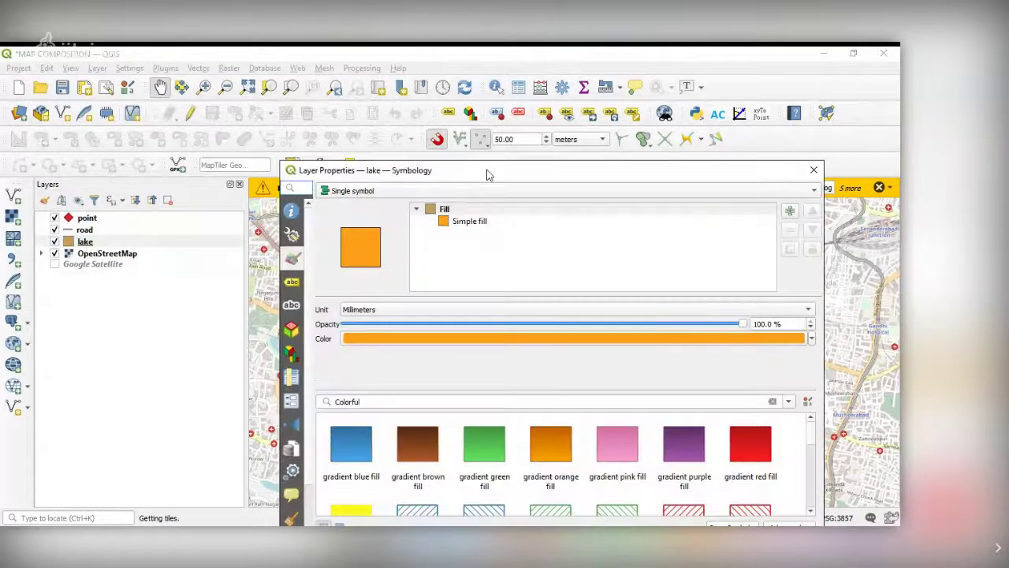
drag(487, 171, 457, 125)
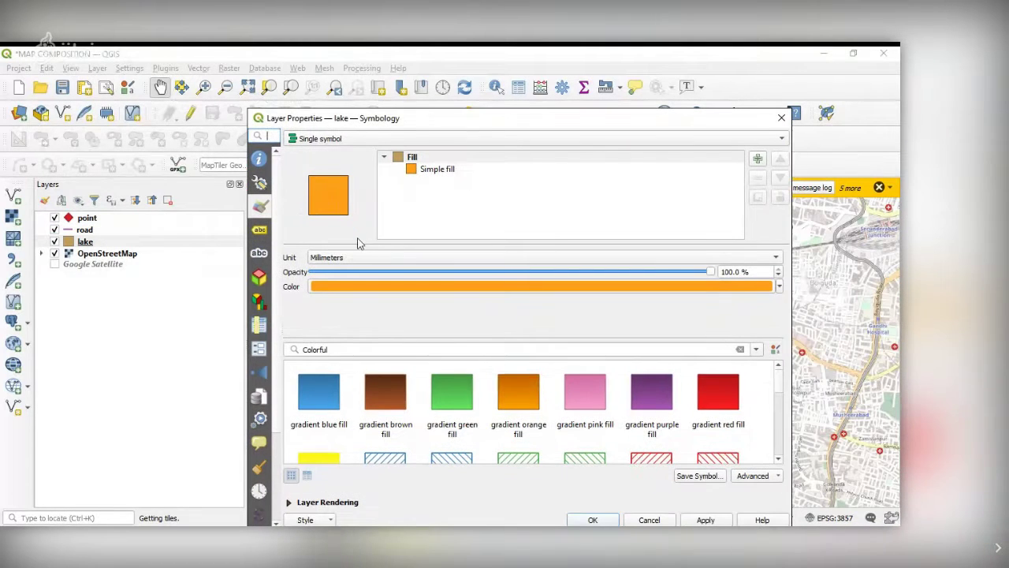
click(261, 231)
click(327, 141)
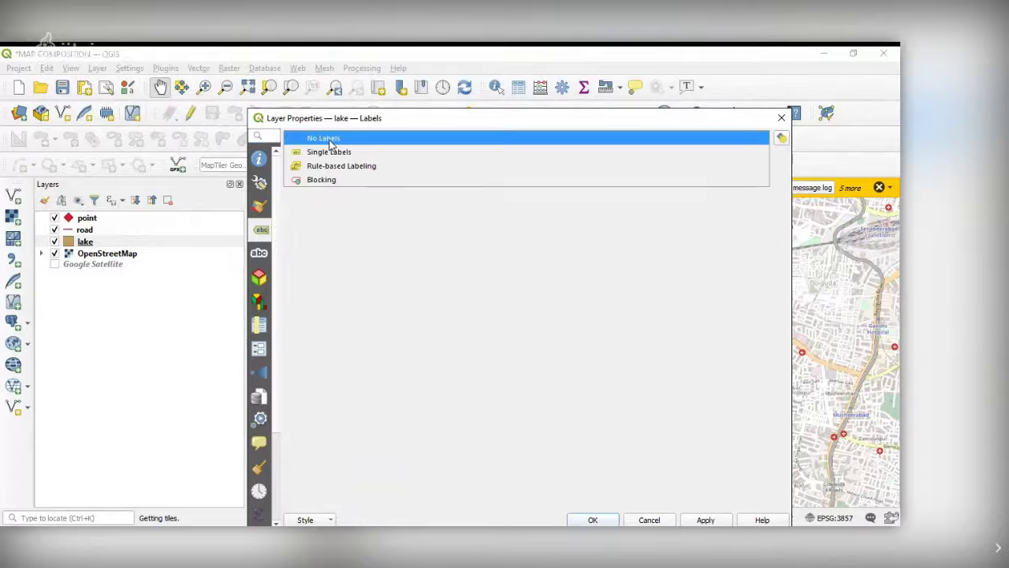
click(330, 153)
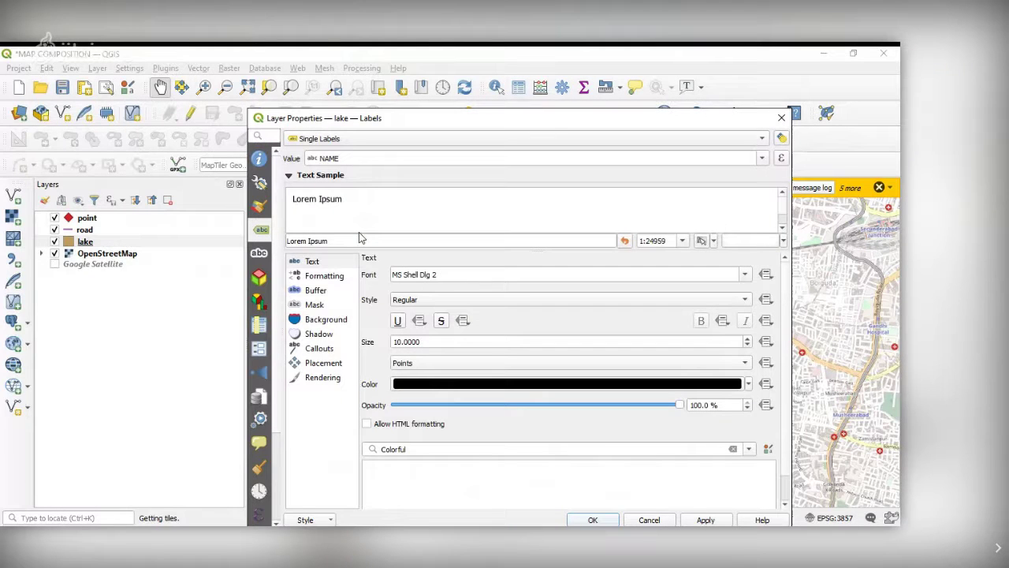
click(316, 261)
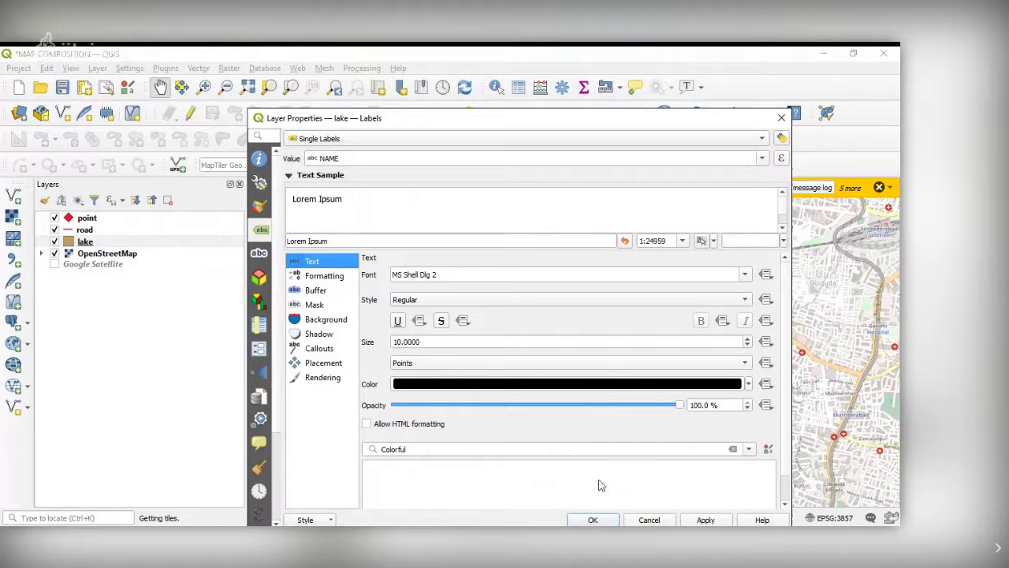
drag(543, 118, 515, 93)
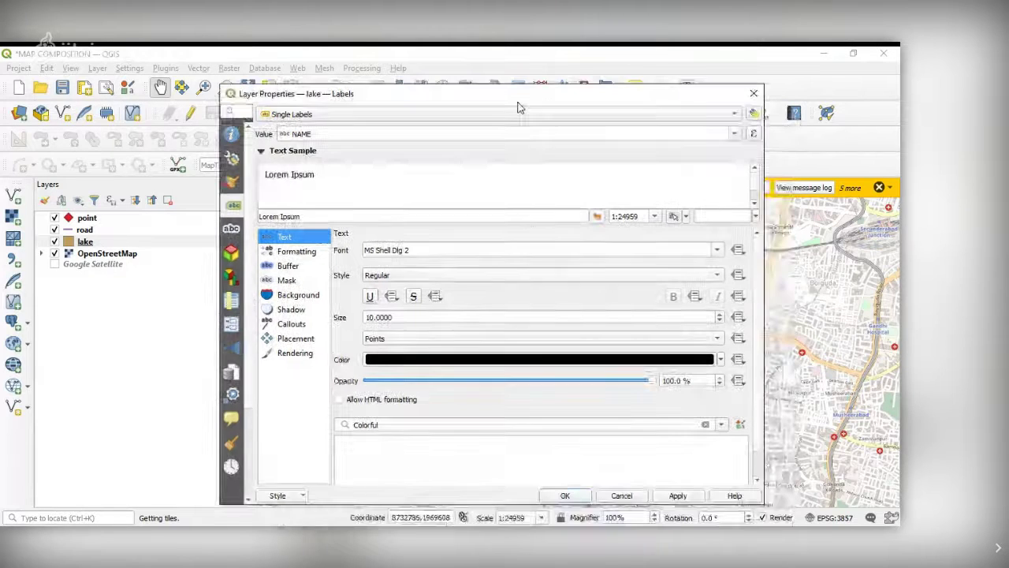
click(680, 496)
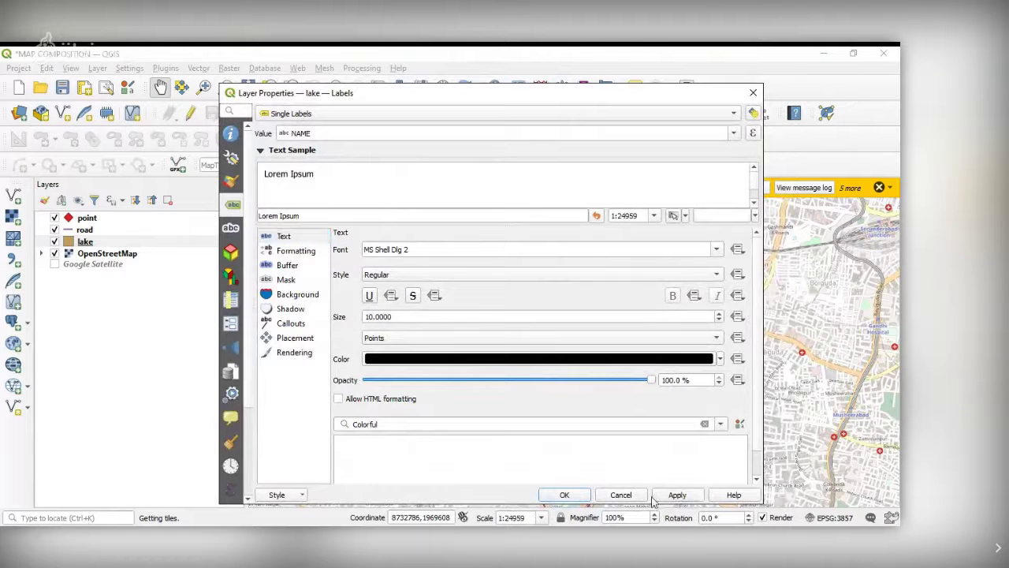
click(577, 495)
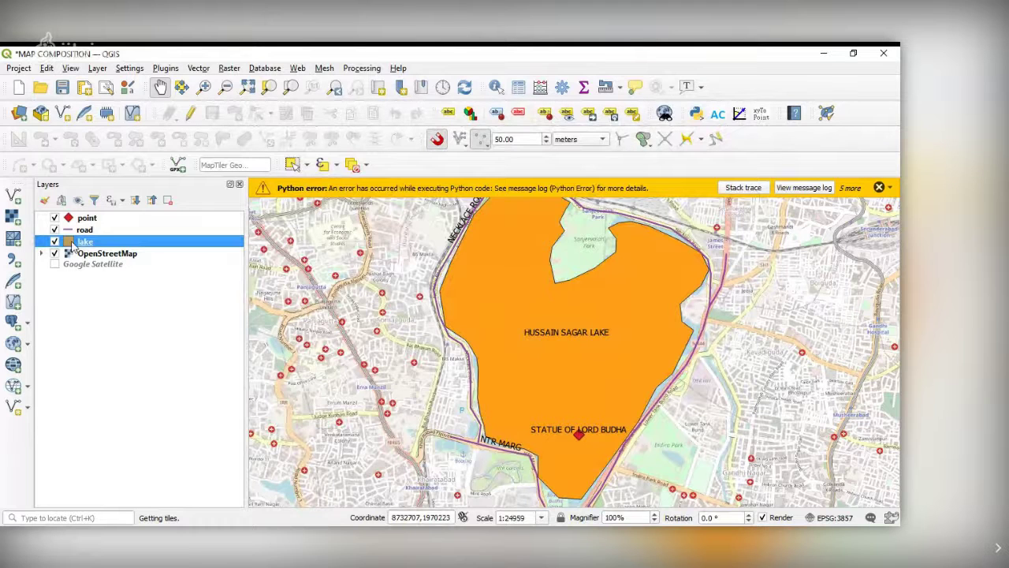
- Style the lake layer with the gradient blue fill at 43.4 % opacity
double_click(72, 243)
click(231, 181)
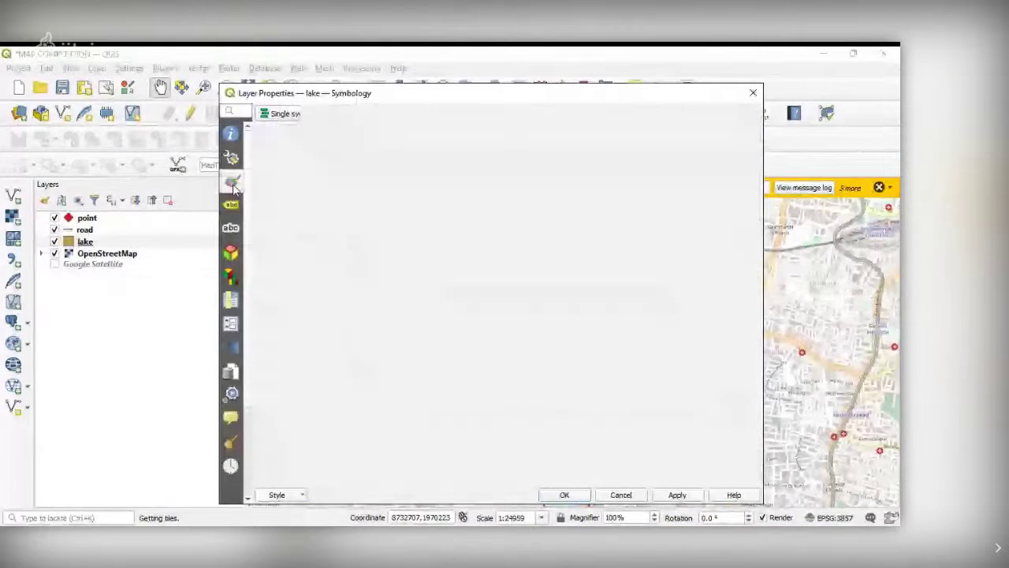
click(290, 366)
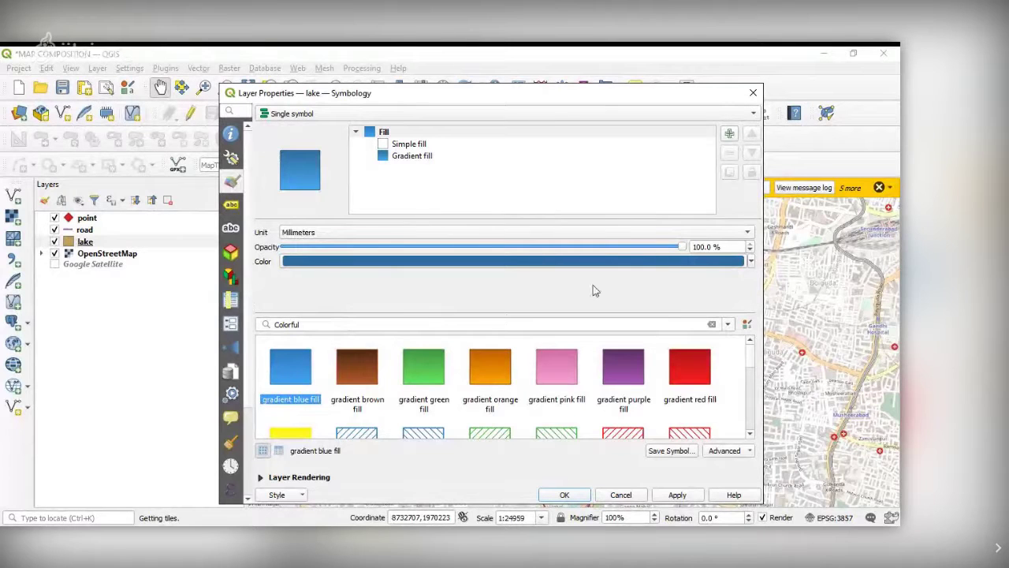
click(619, 248)
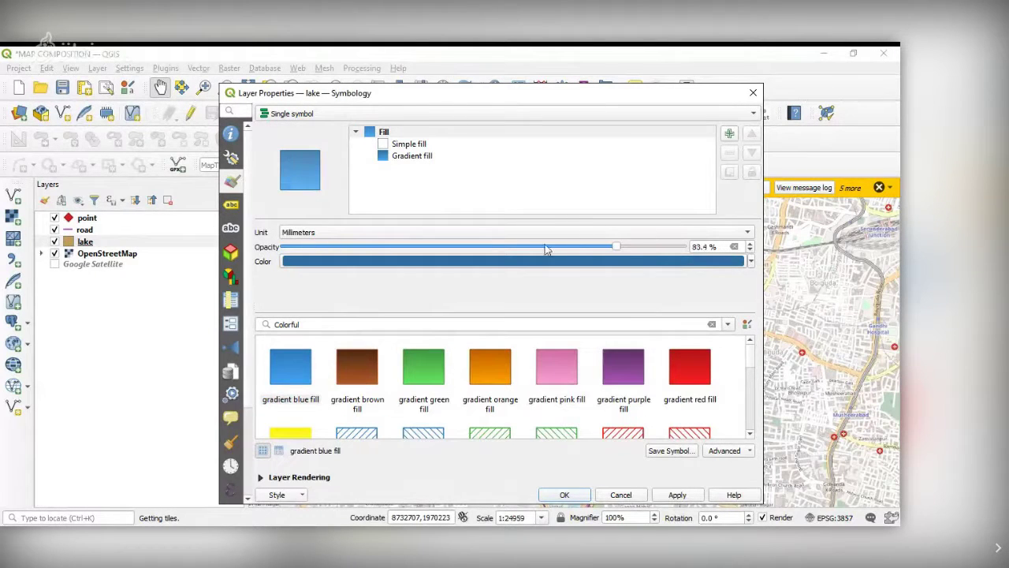
drag(509, 248, 452, 249)
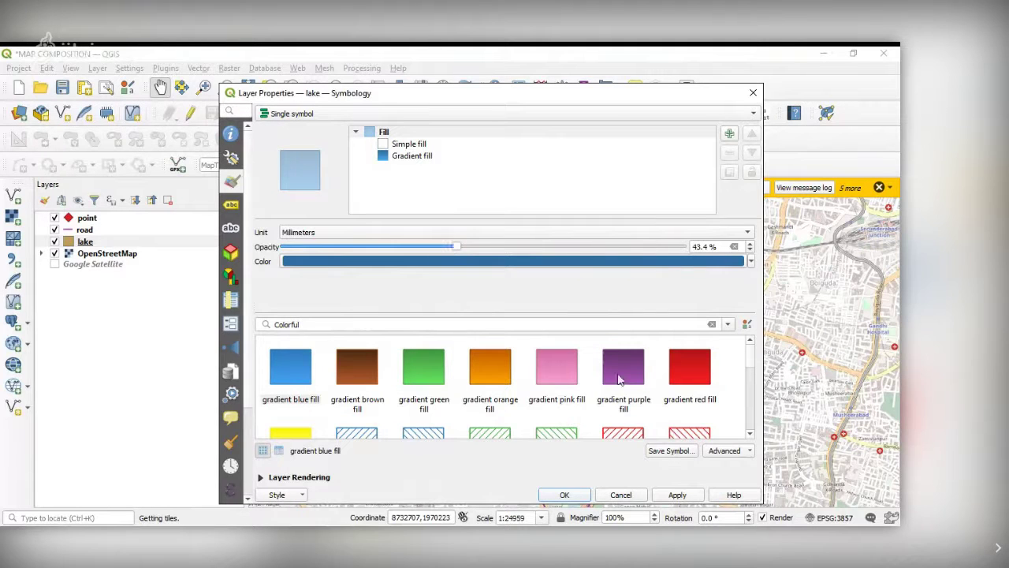
click(572, 499)
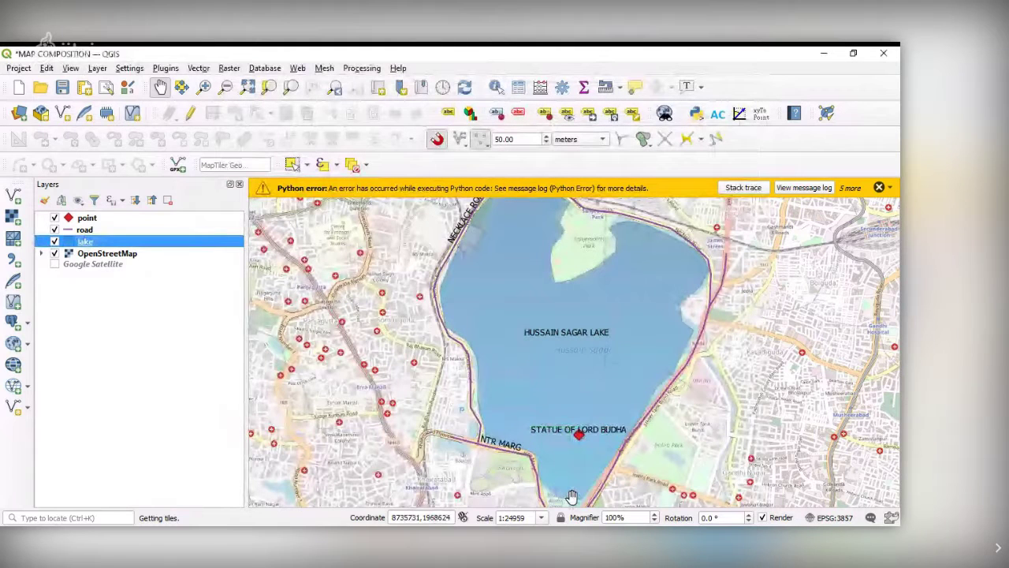
- Hide the OpenStreetMap basemap and create a print layout titled MAP OF HUSSAINSAGAR
click(55, 253)
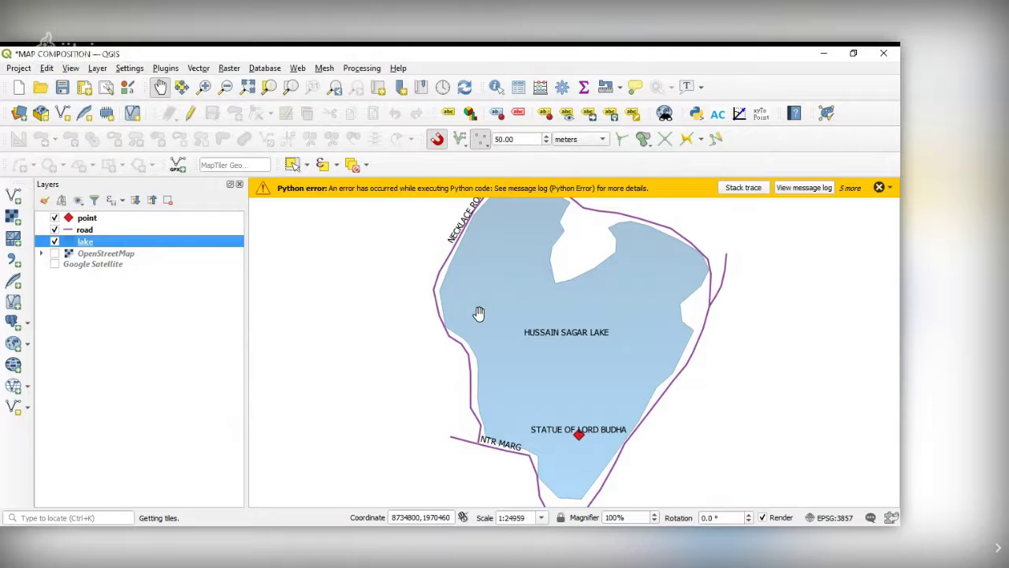
click(20, 69)
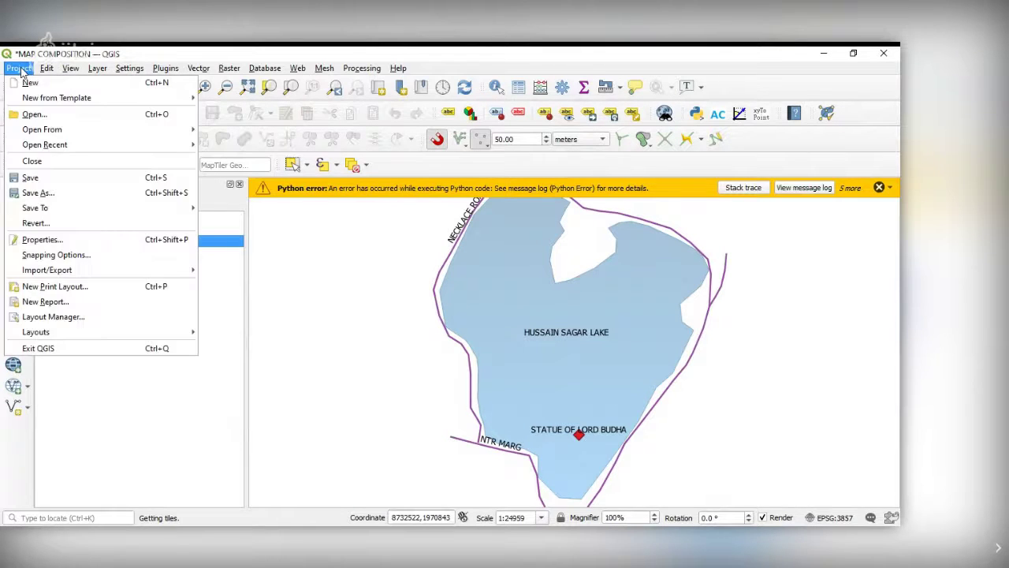
mouse_move(40, 127)
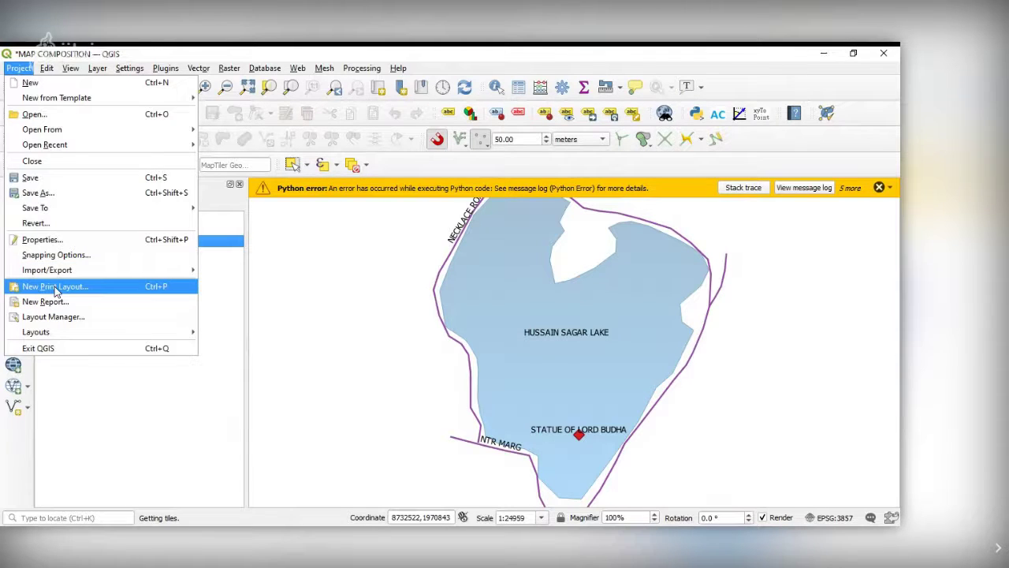
click(55, 292)
text(MAP COMP)
key(BackSpace)
key(BackSpace)
key(BackSpace)
key(BackSpace)
text(OF H)
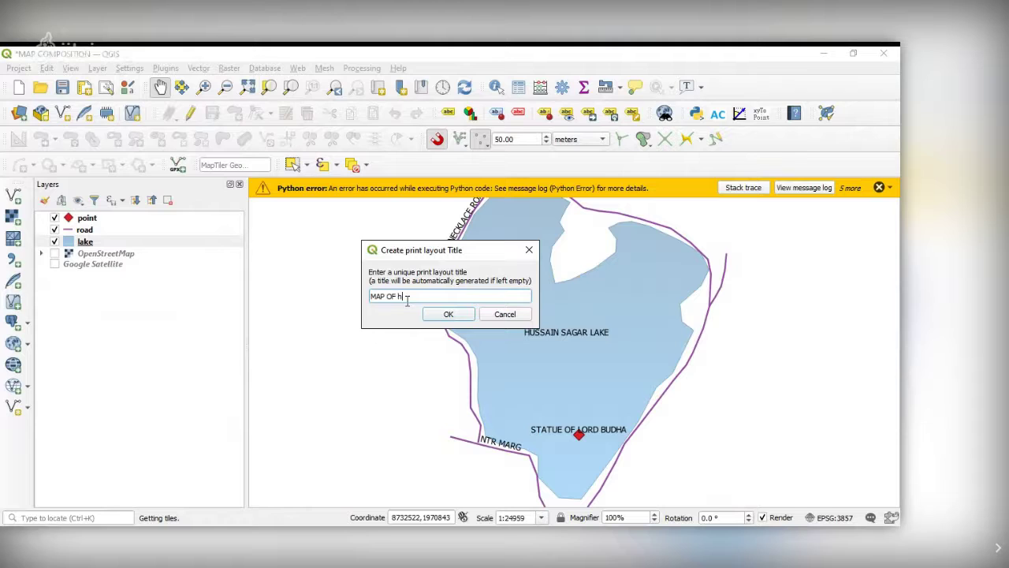
key(BackSpace)
text(HUSSAINSAGAR)
click(448, 315)
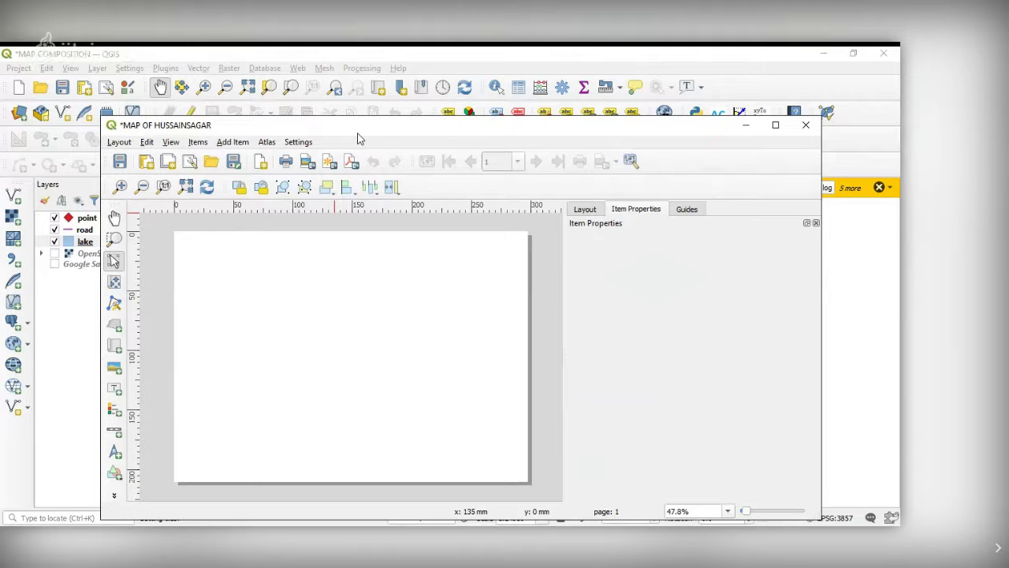
drag(357, 135, 467, 138)
click(95, 284)
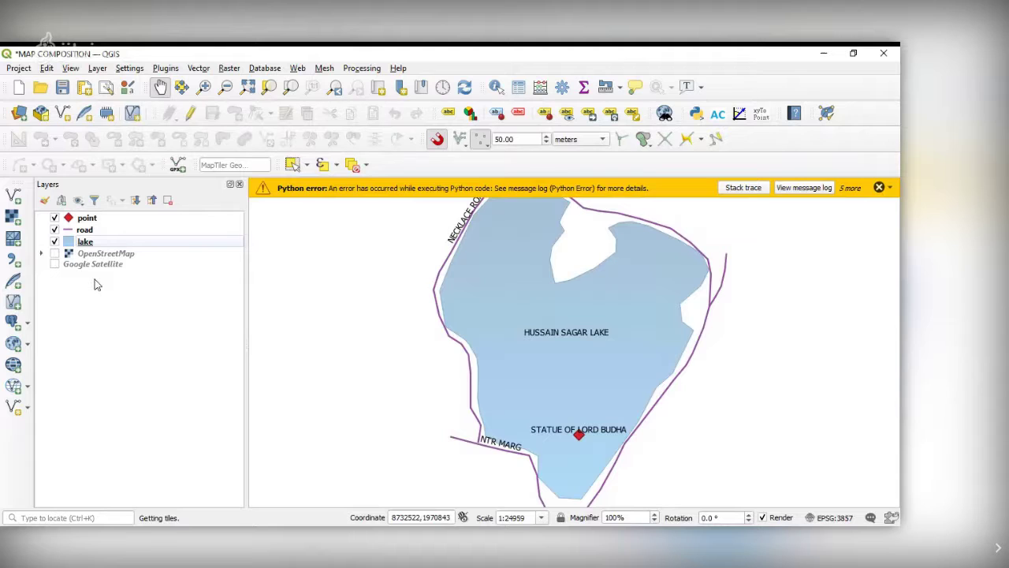
key(alt+Tab)
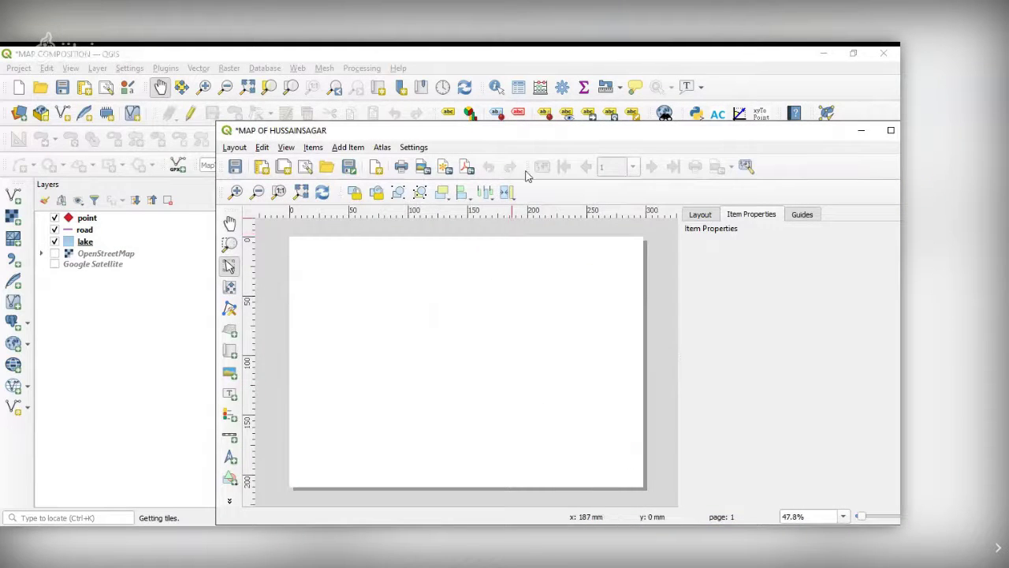
drag(533, 146, 473, 122)
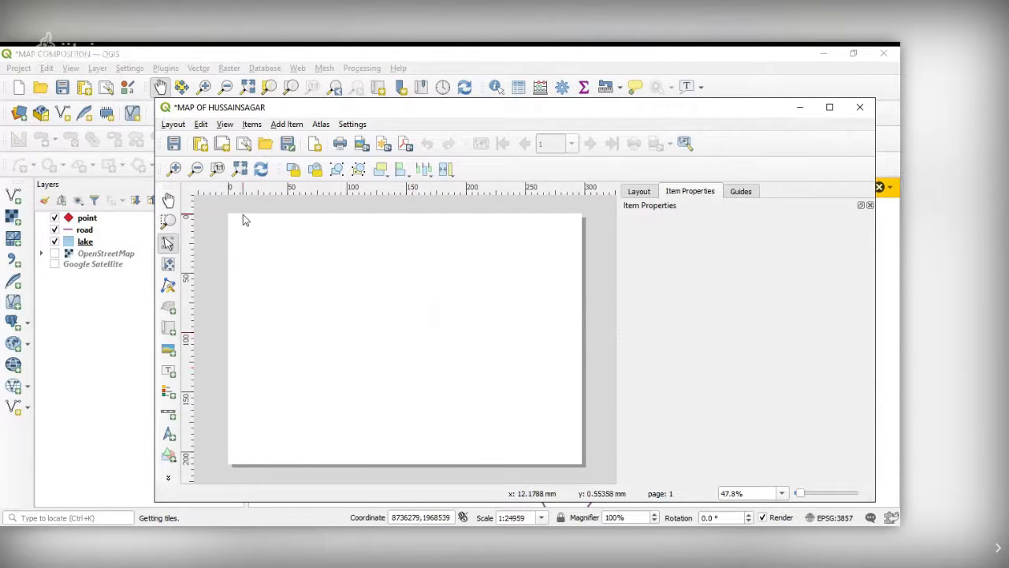
drag(356, 114, 305, 87)
- Set up the layout's page as A3 paper in landscape orientation
click(123, 97)
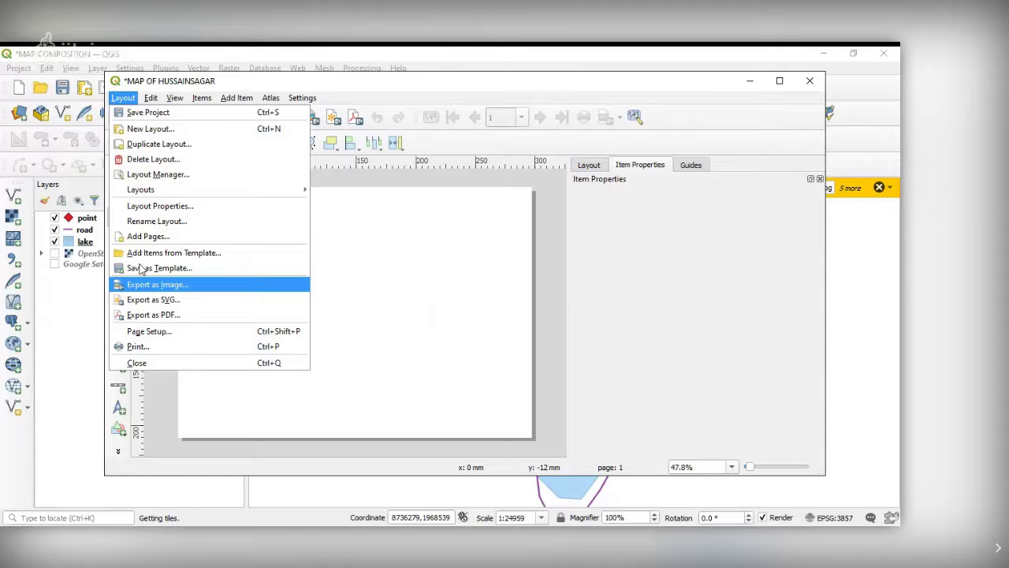
click(165, 331)
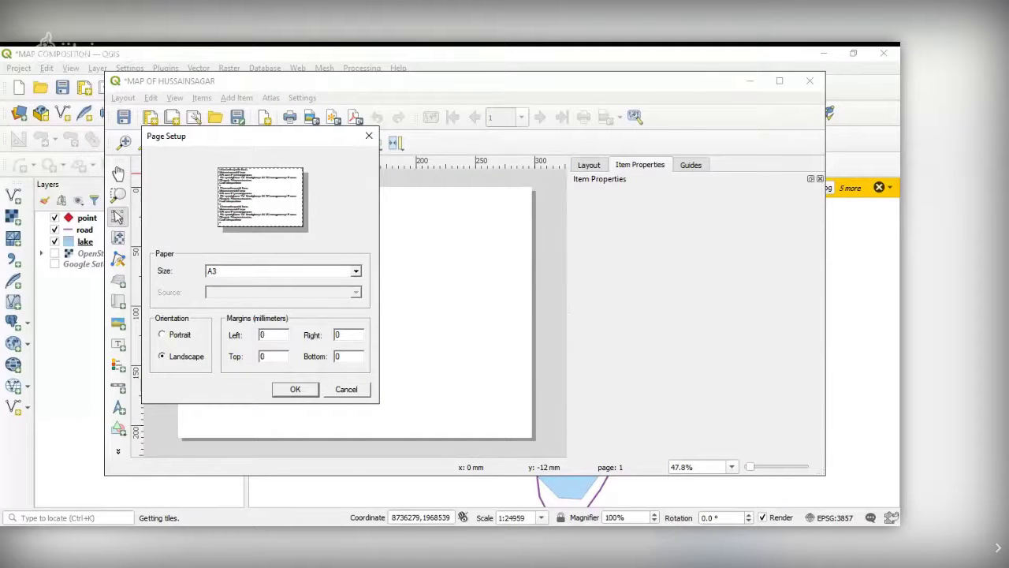
click(235, 272)
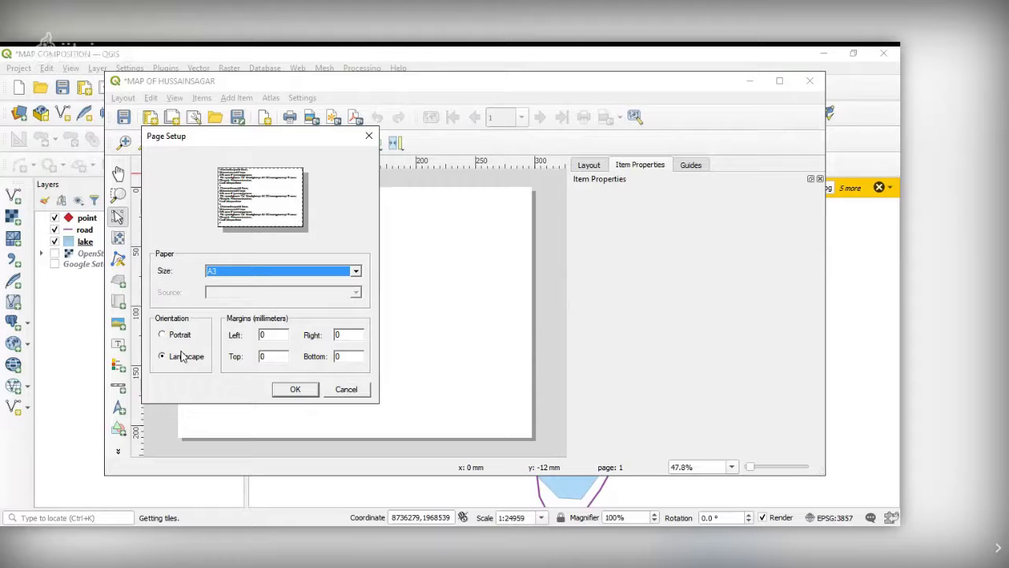
click(306, 392)
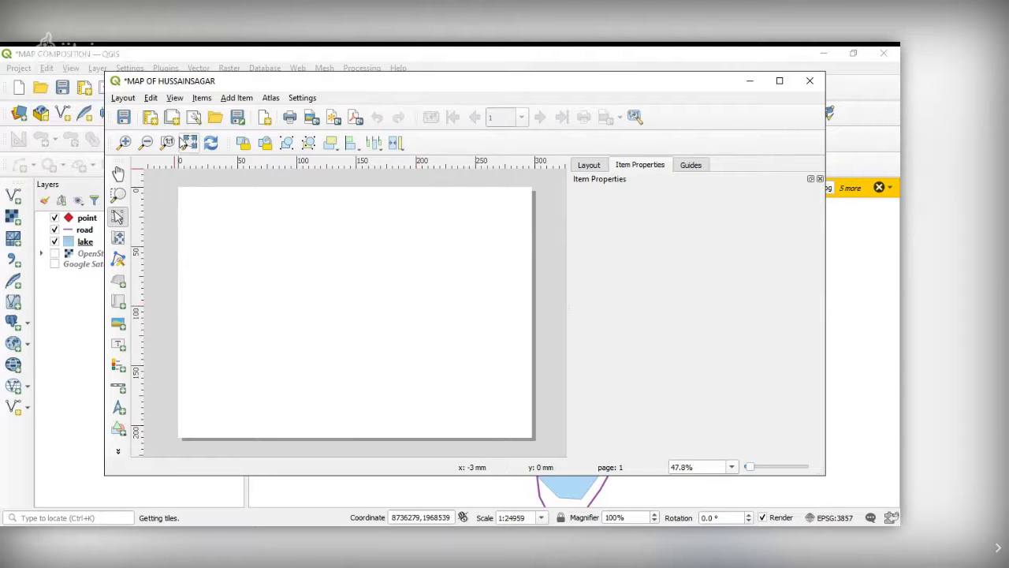
- Add a map item about 203 mm wide and 154 mm high to the blank layout page
click(241, 99)
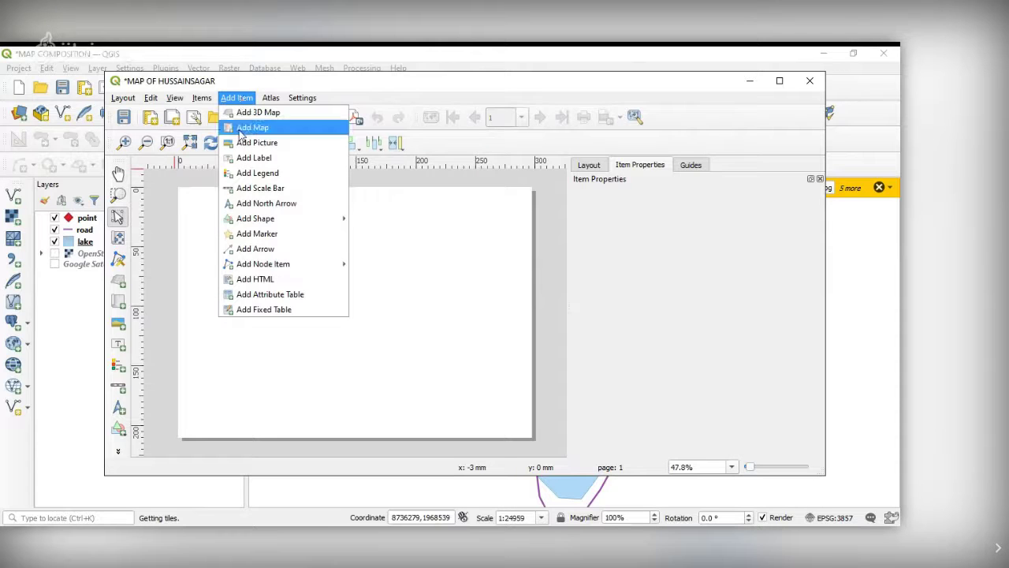
click(245, 130)
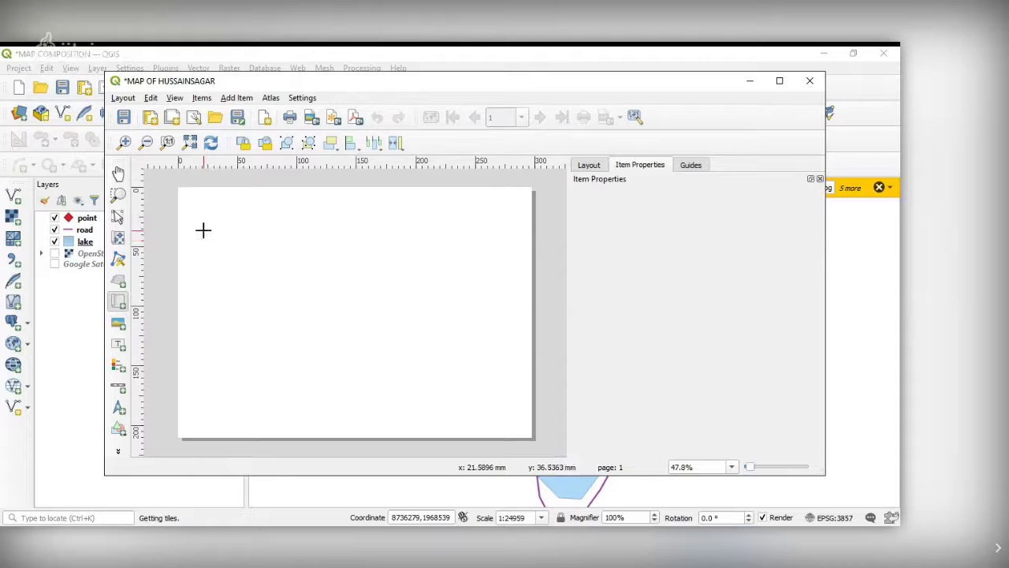
drag(196, 224, 438, 408)
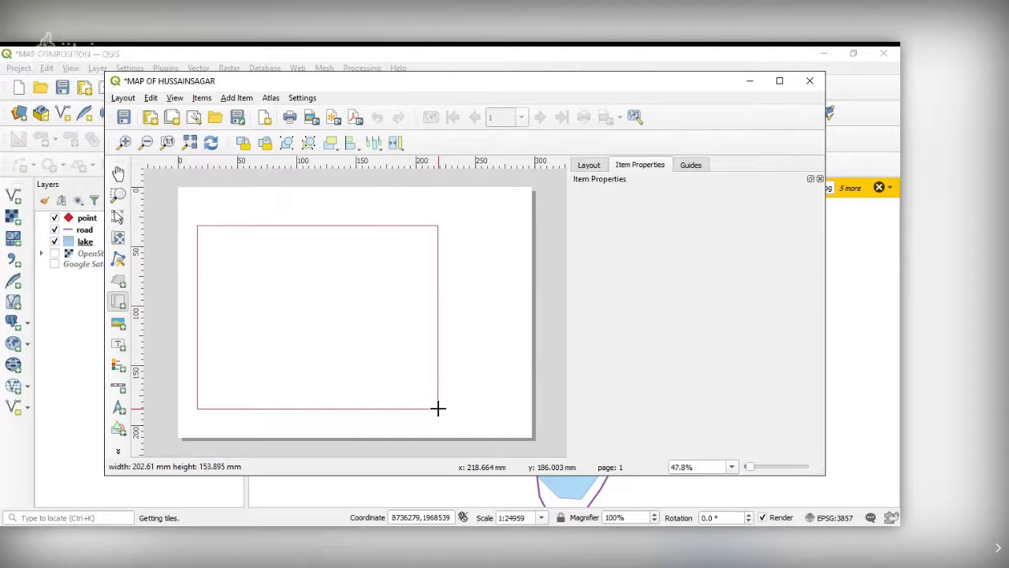
drag(438, 409, 439, 409)
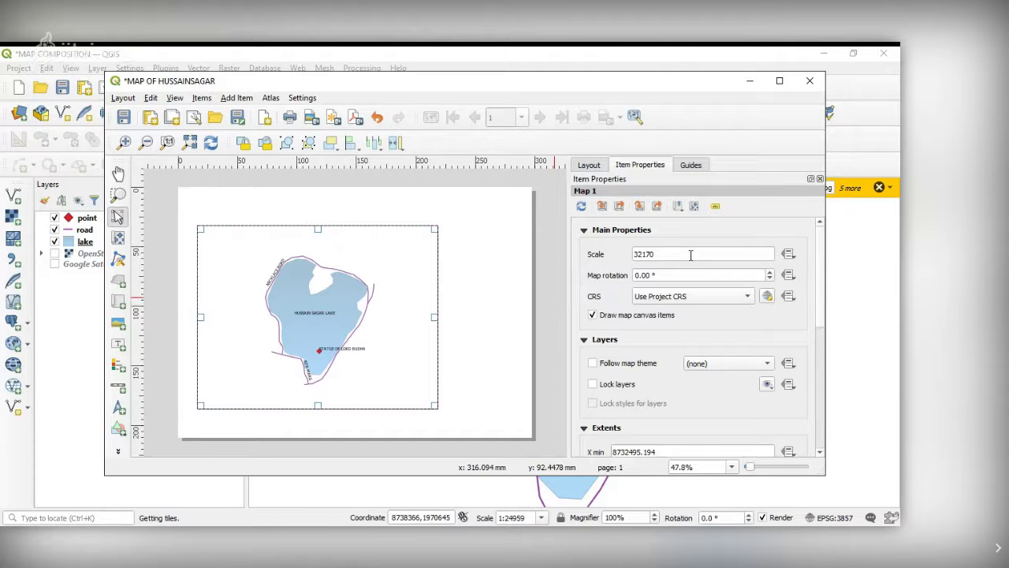
- Set the map item's scale to 30000 and refresh its preview
double_click(679, 255)
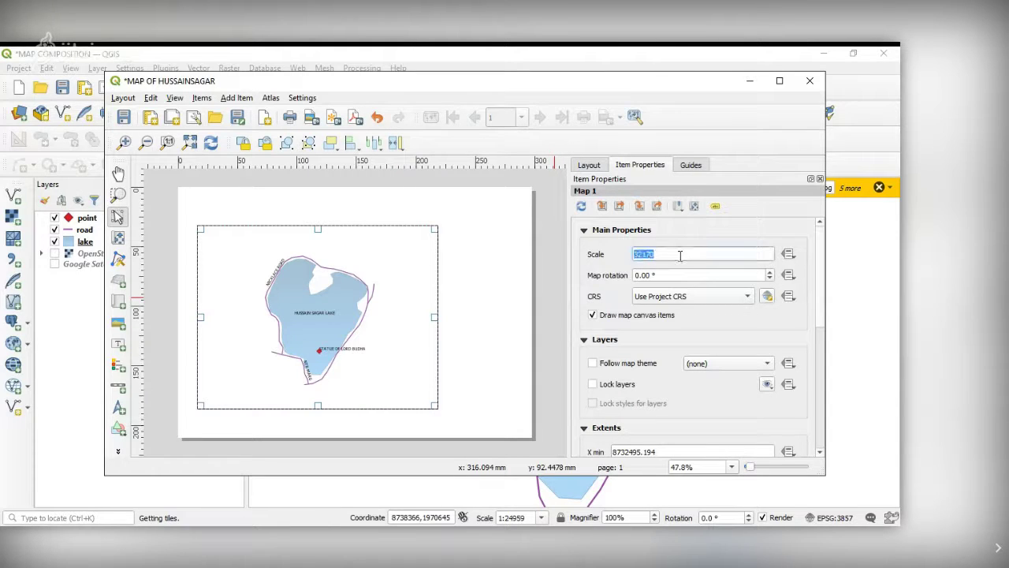
text(30000)
key(Return)
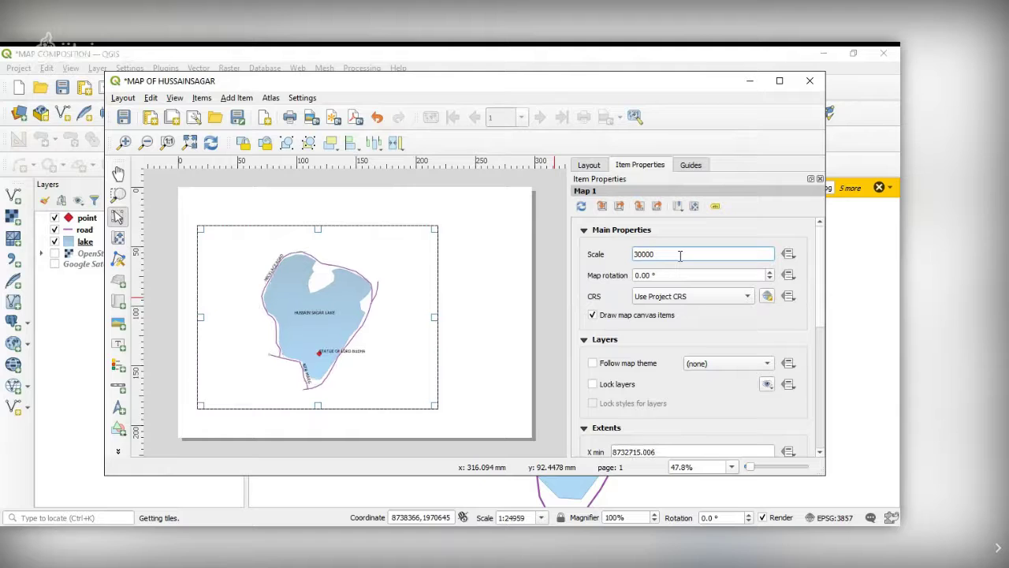
click(580, 207)
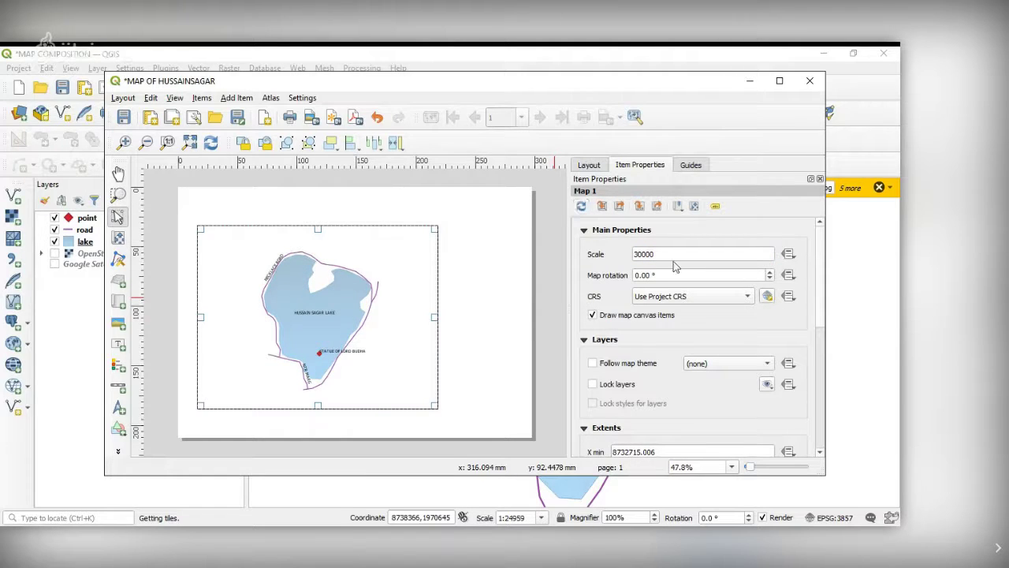
click(583, 231)
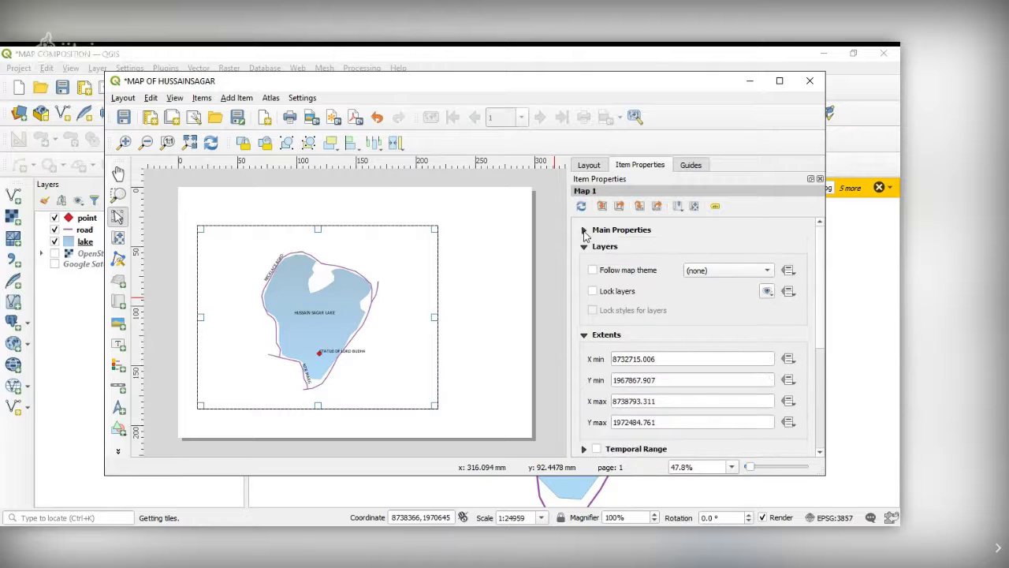
click(584, 248)
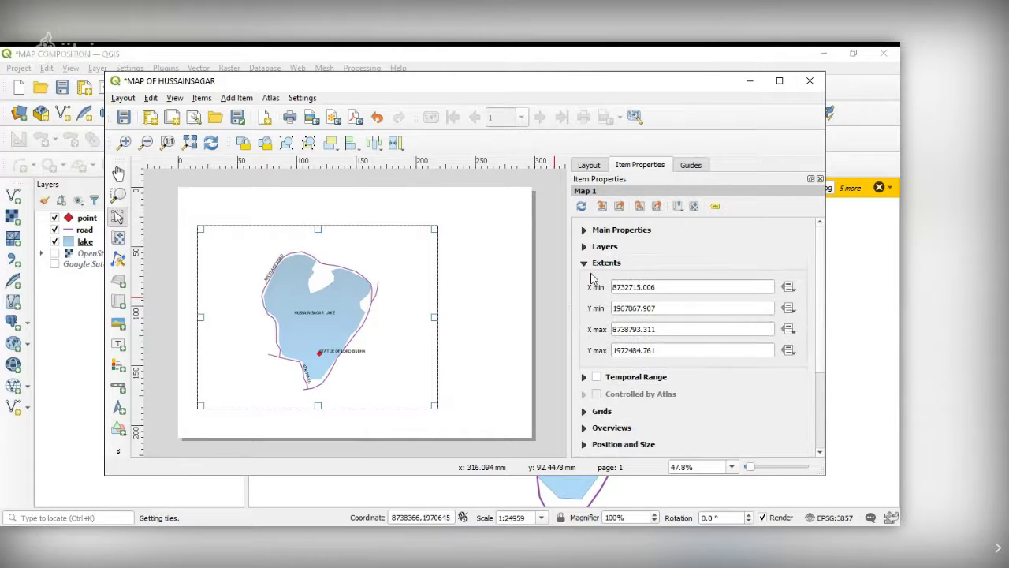
click(584, 263)
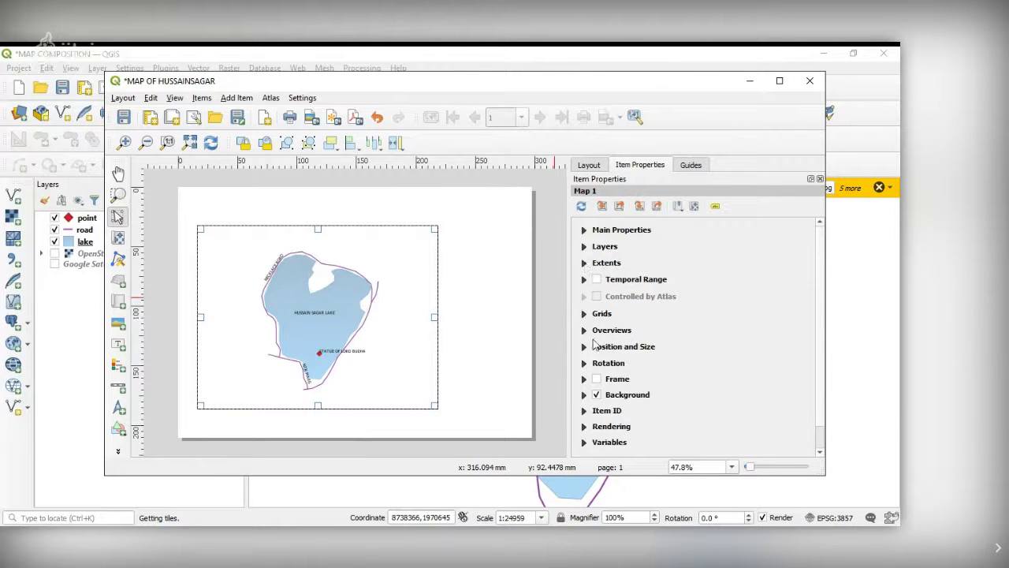
click(584, 313)
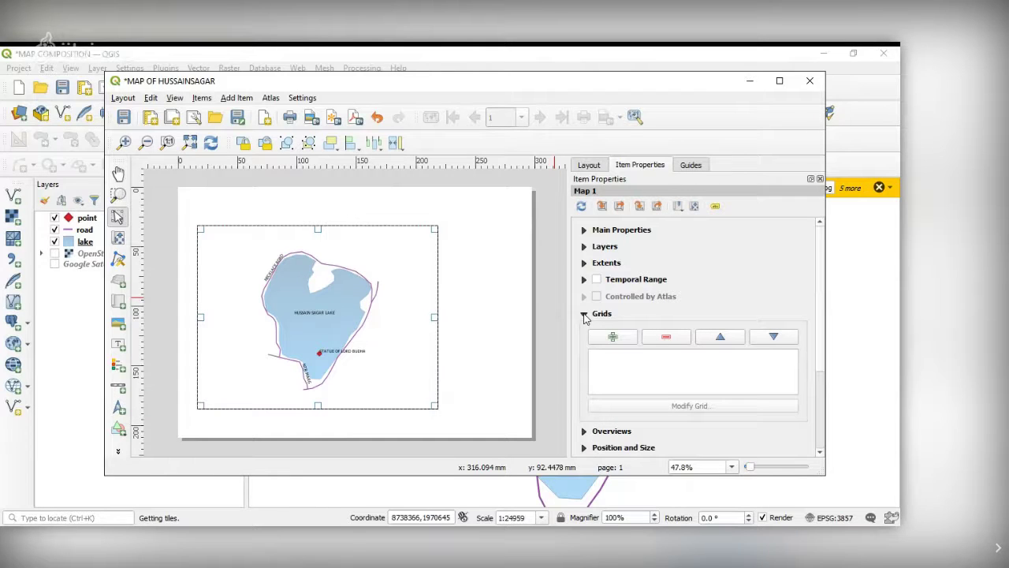
click(584, 314)
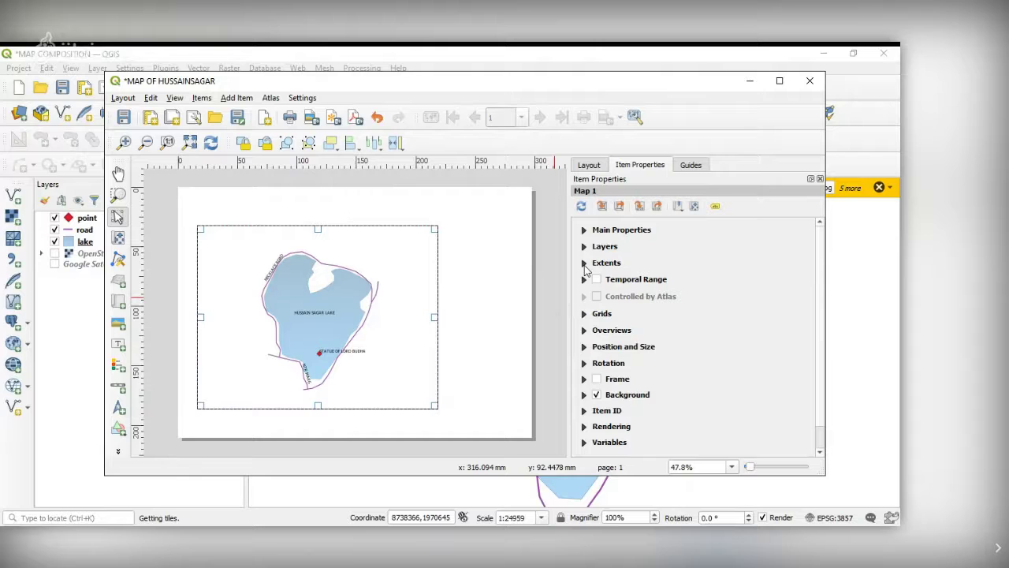
click(584, 263)
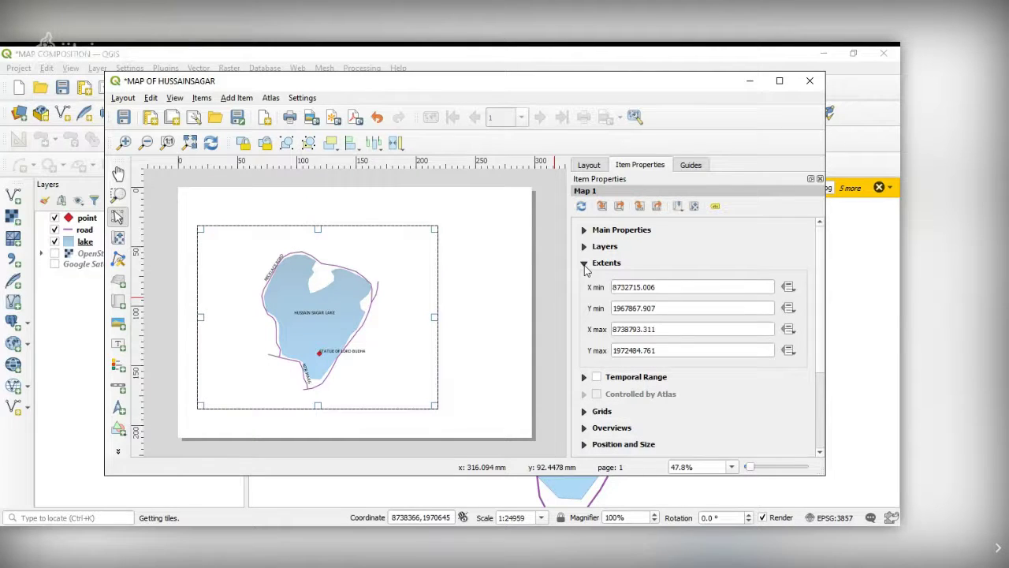
click(585, 266)
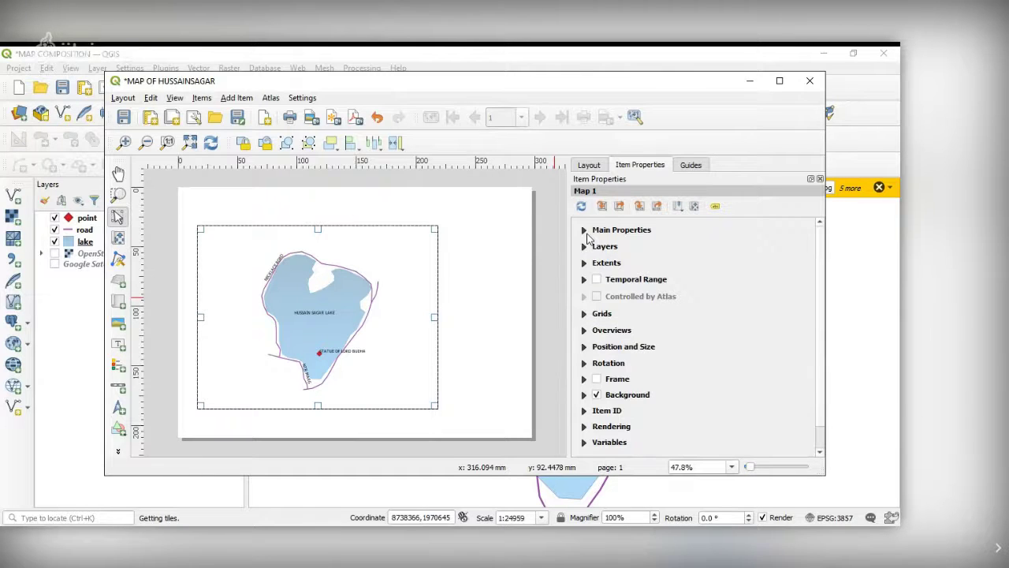
- Set the map item's coordinate reference system to the default EPSG:4326 - WGS 84
click(586, 231)
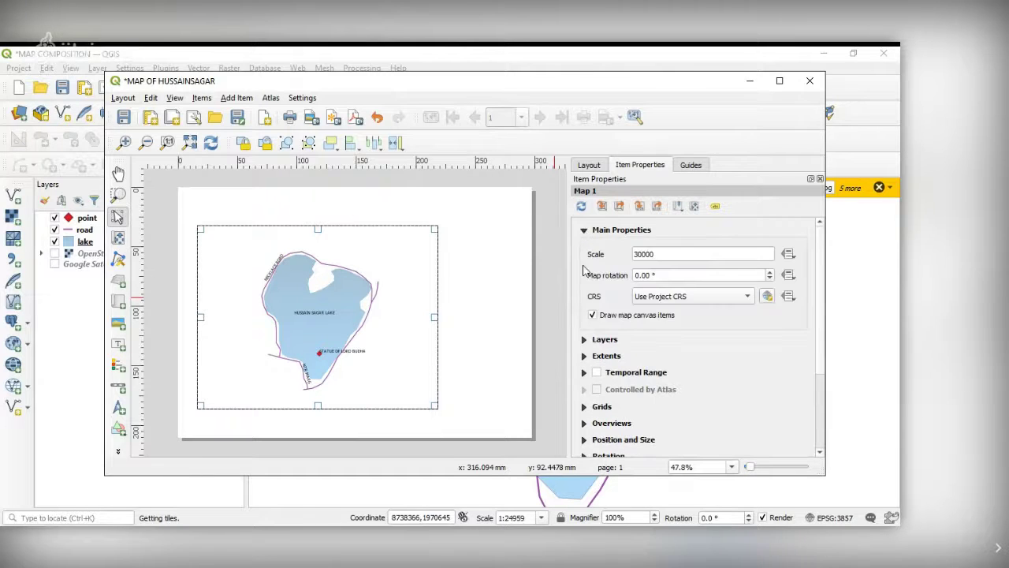
click(671, 298)
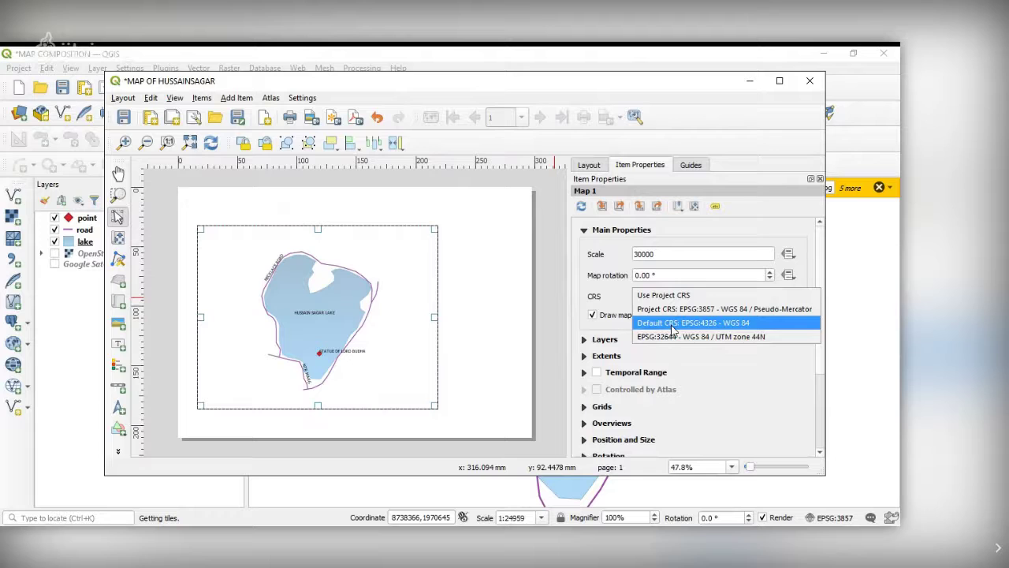
click(672, 329)
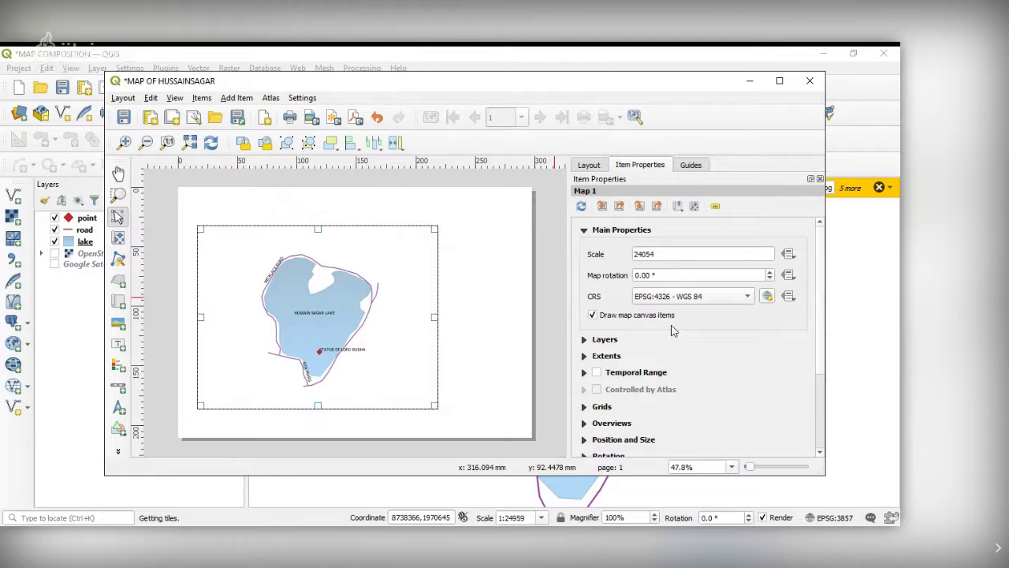
click(586, 232)
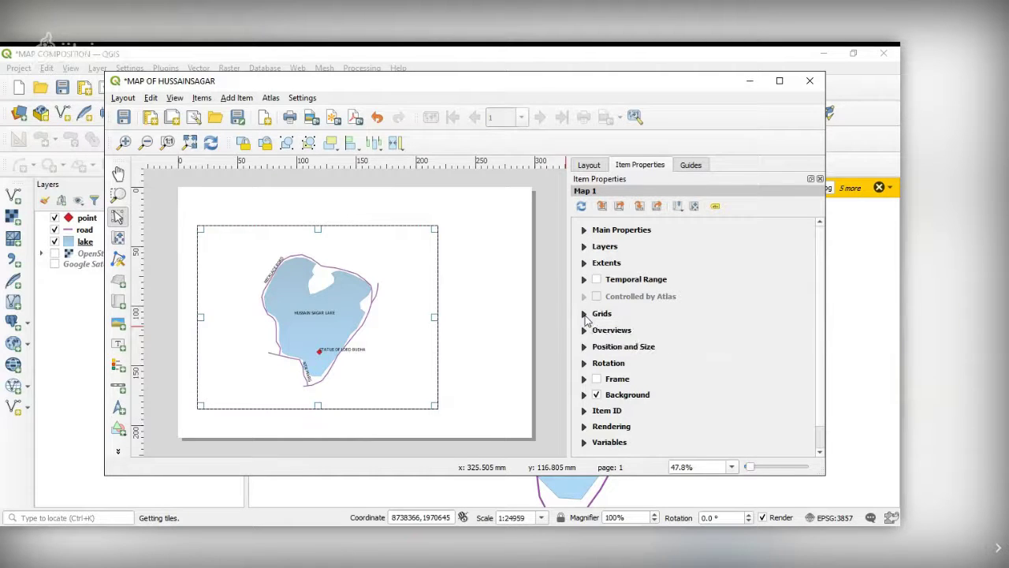
- Enable a frame around the map item with a thickness of 1 mm
click(585, 313)
click(584, 314)
click(597, 379)
double_click(646, 421)
text(1)
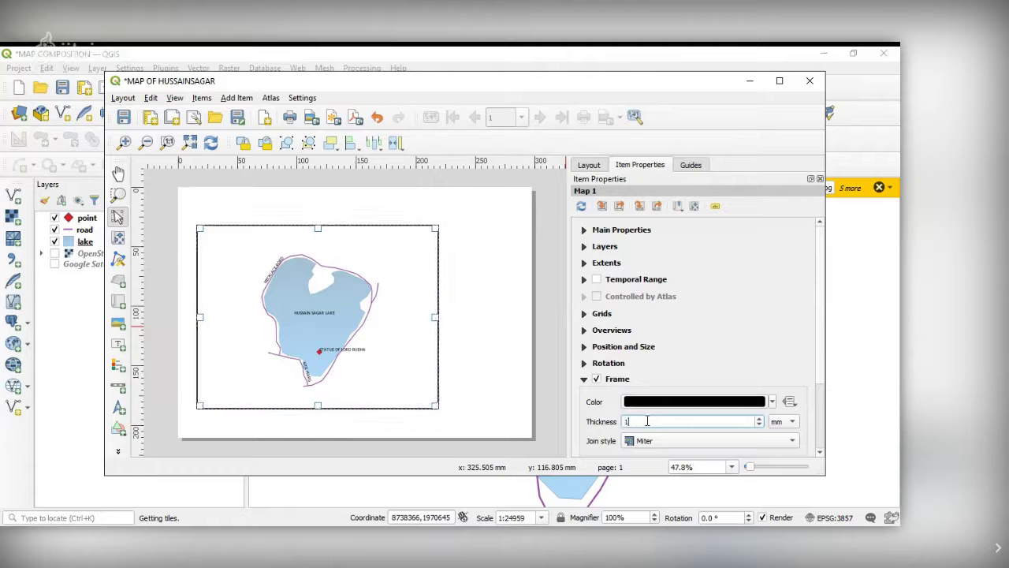
click(585, 379)
- Add a grid to the map item and open the grid's properties
click(584, 314)
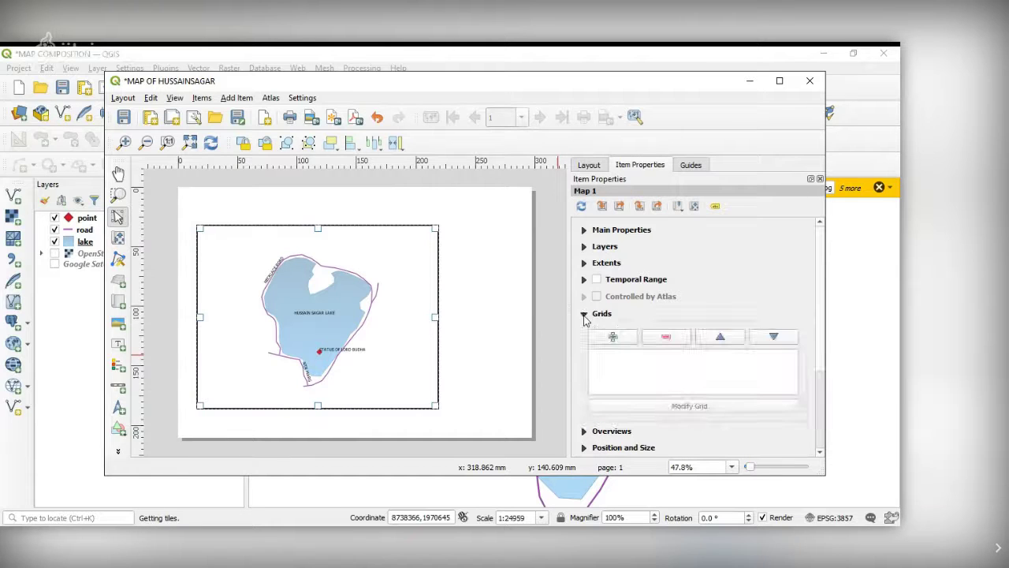
click(611, 337)
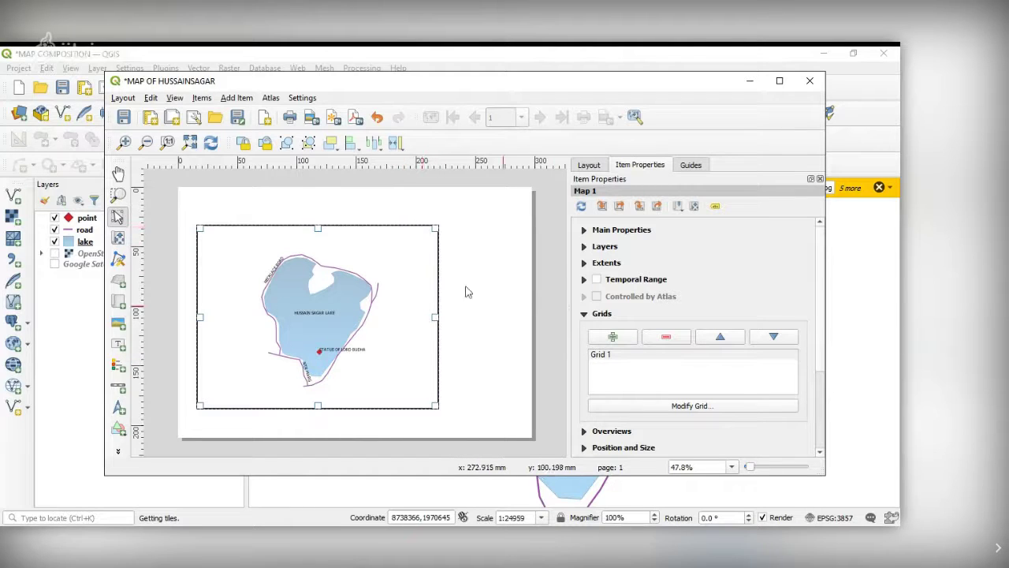
click(605, 361)
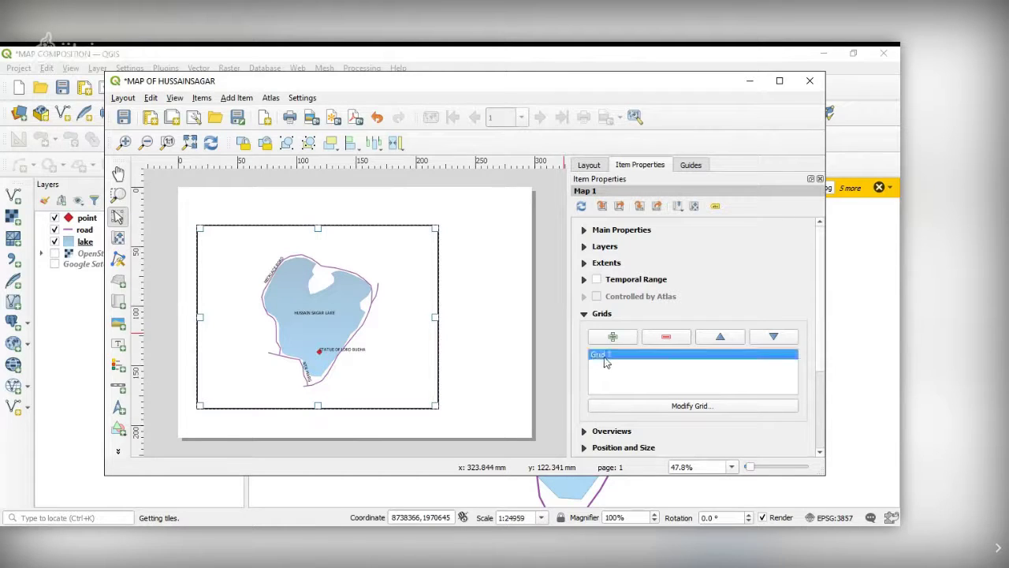
click(696, 412)
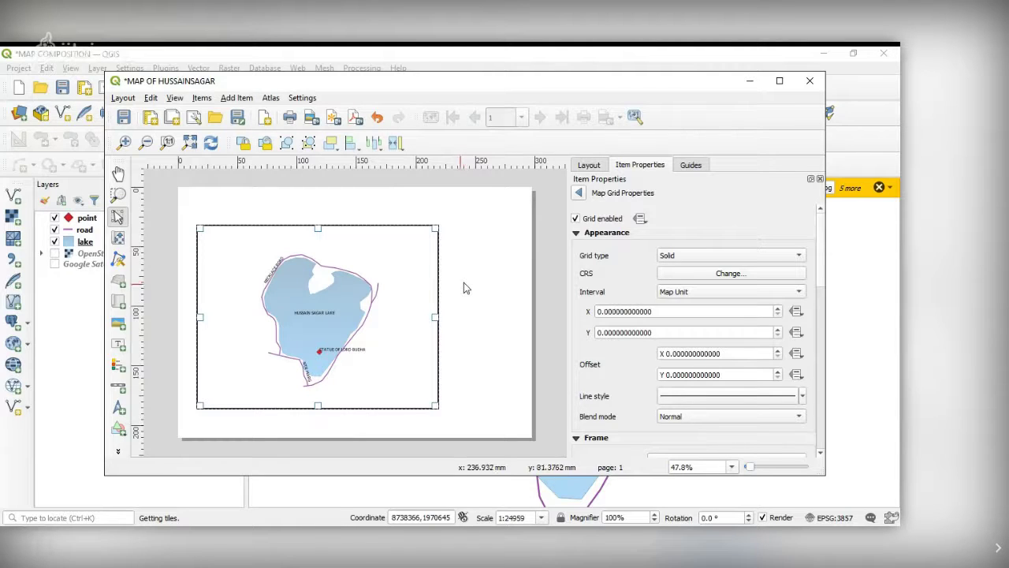
- Set the grid's X and Y intervals to 0.005 map units
click(613, 314)
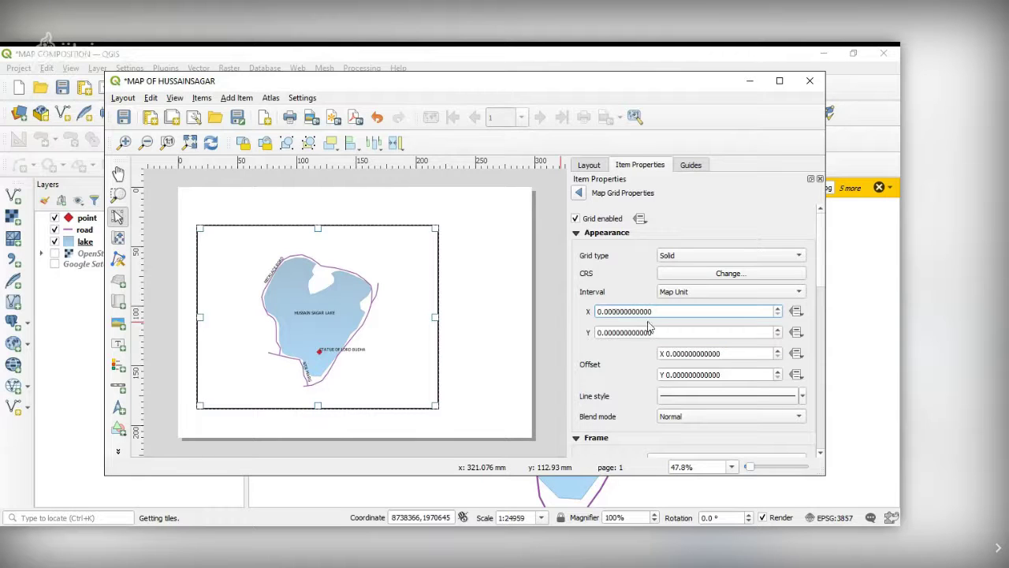
text(5)
click(628, 332)
text(5)
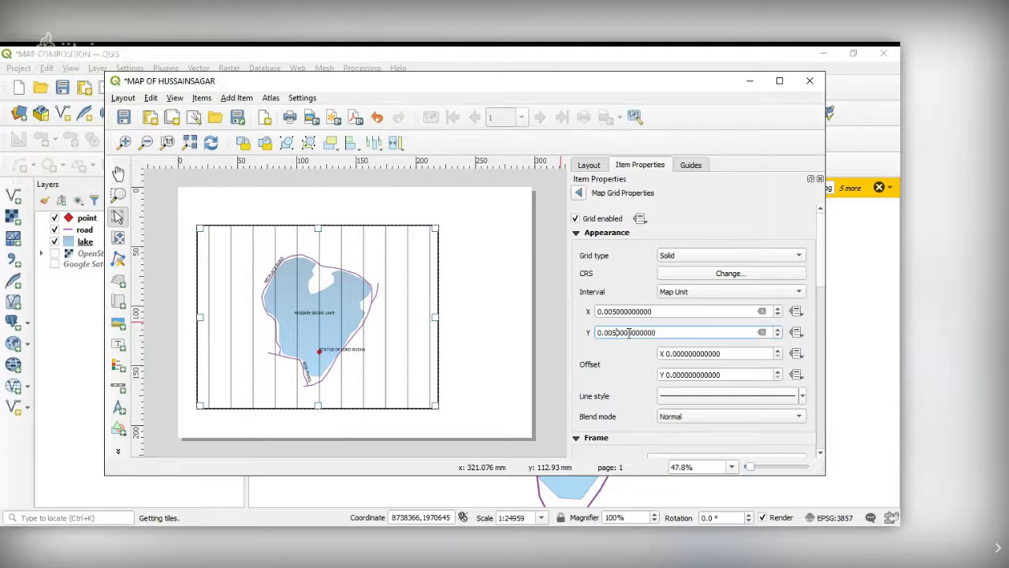
key(Return)
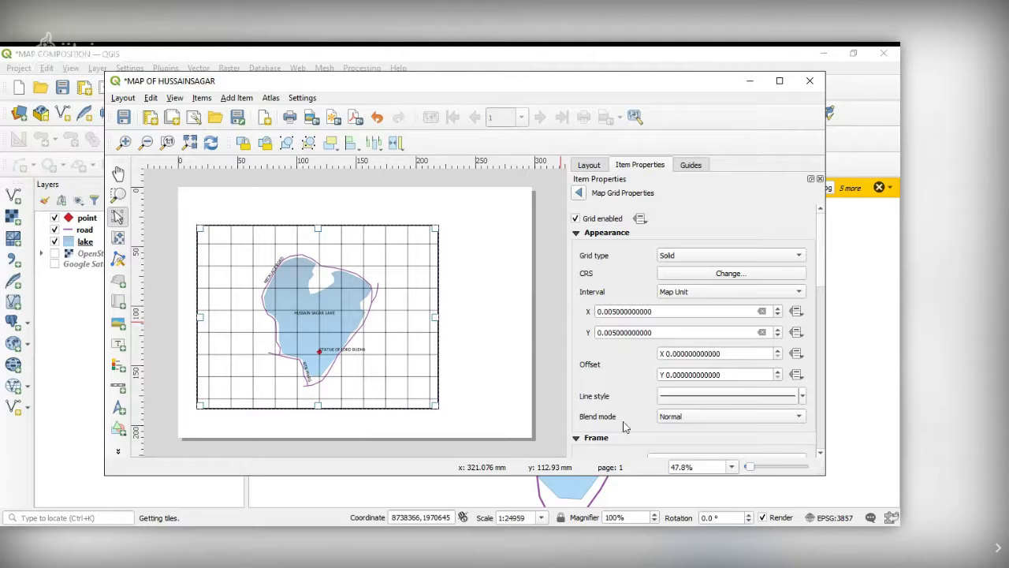
- Enable drawing of coordinates for the map grid
click(578, 234)
click(578, 235)
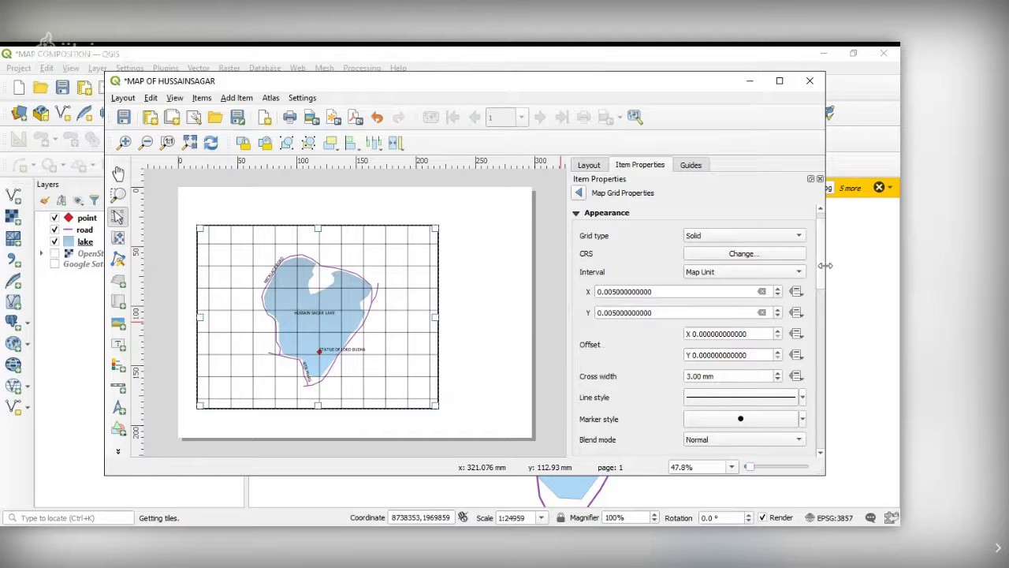
scroll(821, 274, down, 5)
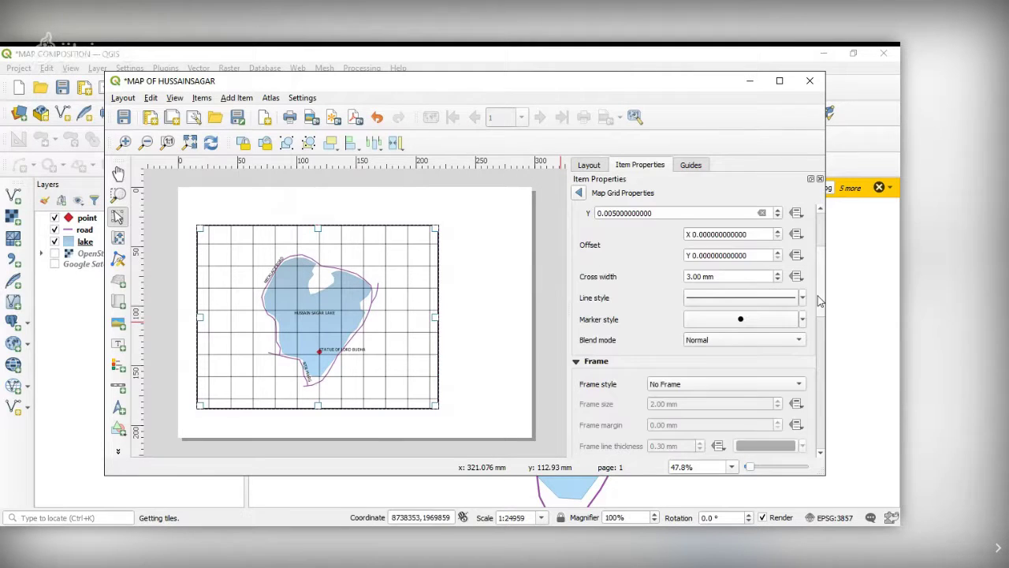
scroll(816, 318, down, 8)
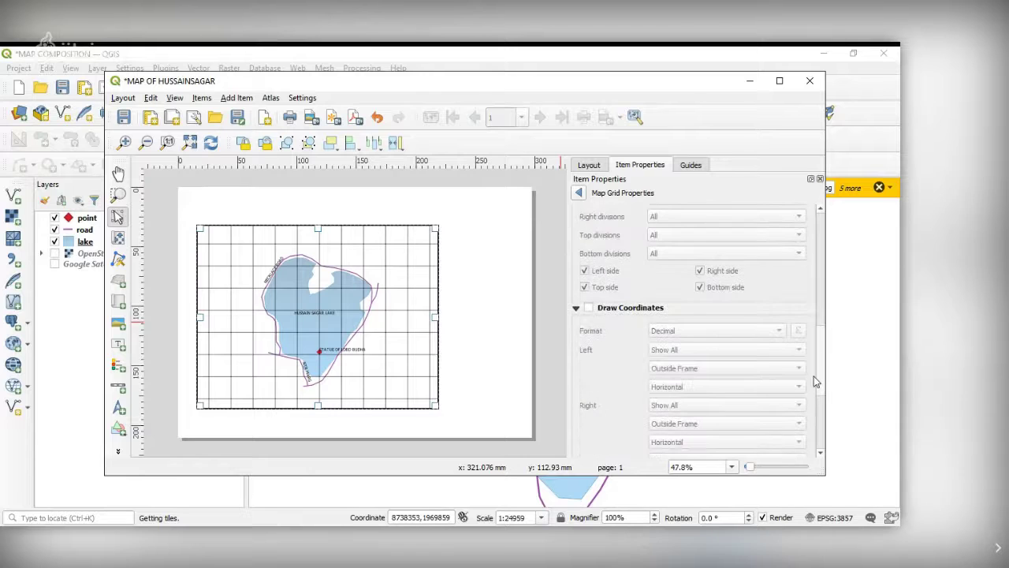
click(588, 281)
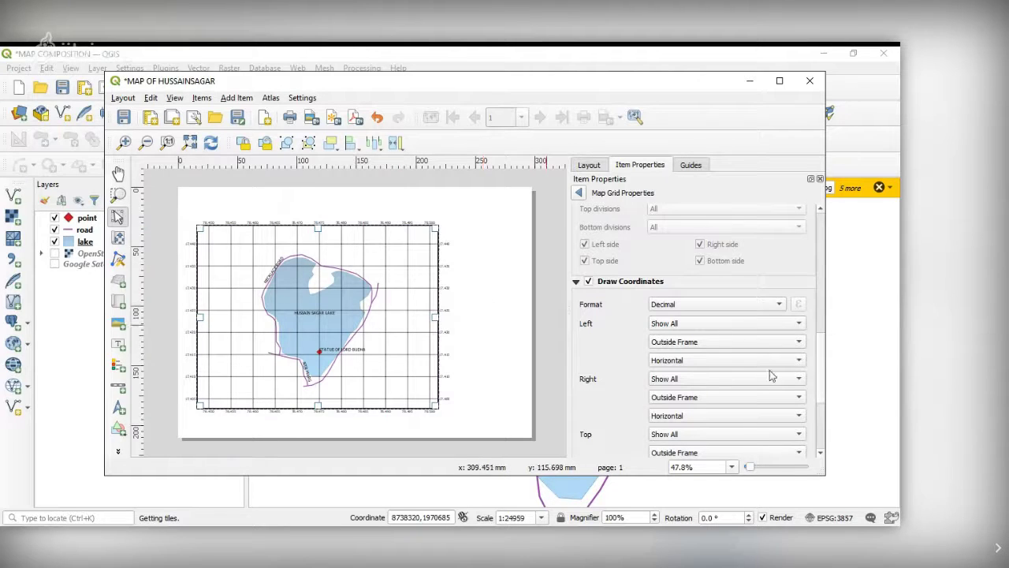
- Set the orientation of the grid's left and right coordinates to Vertical Ascending
click(671, 361)
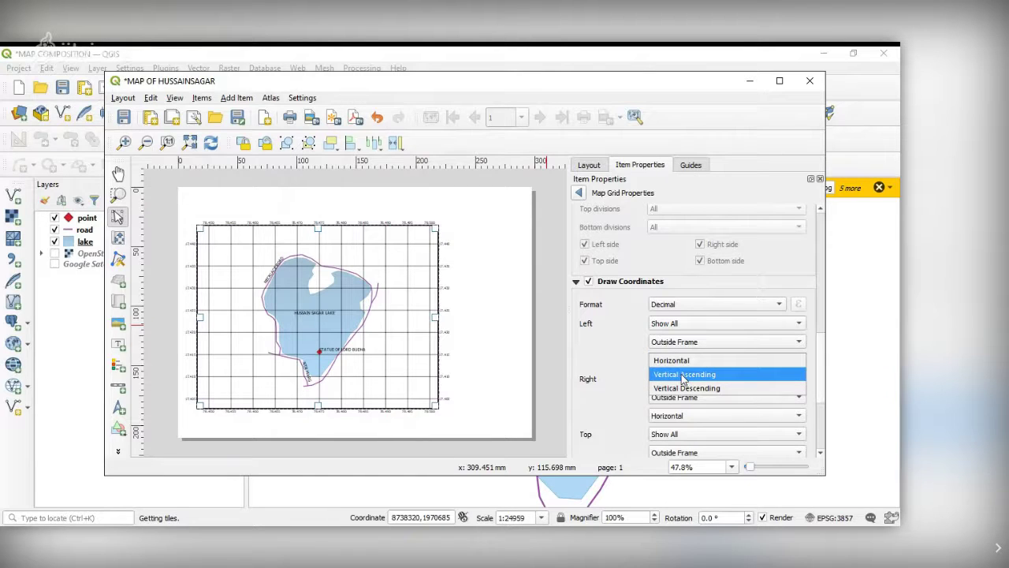
click(684, 375)
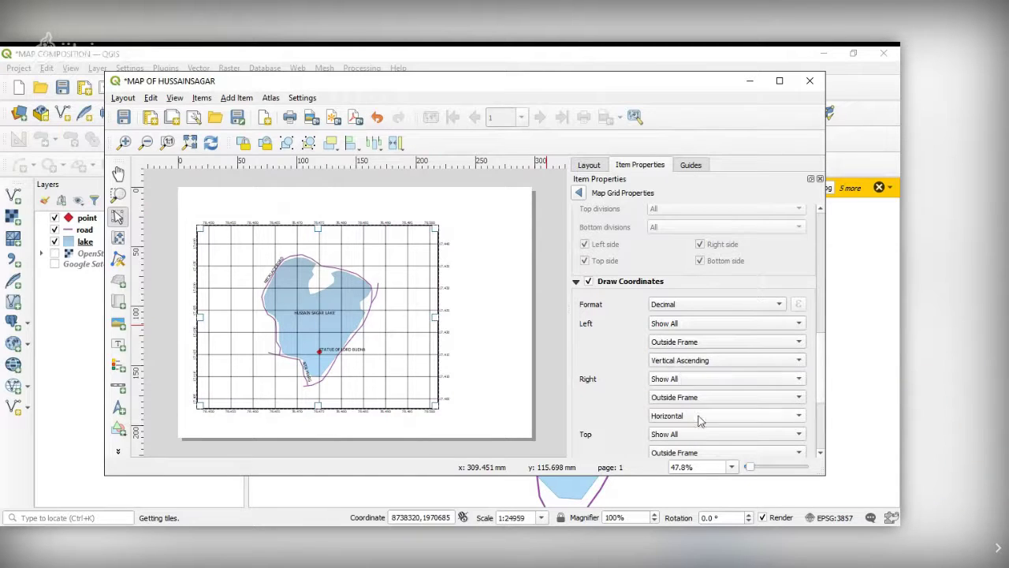
click(694, 418)
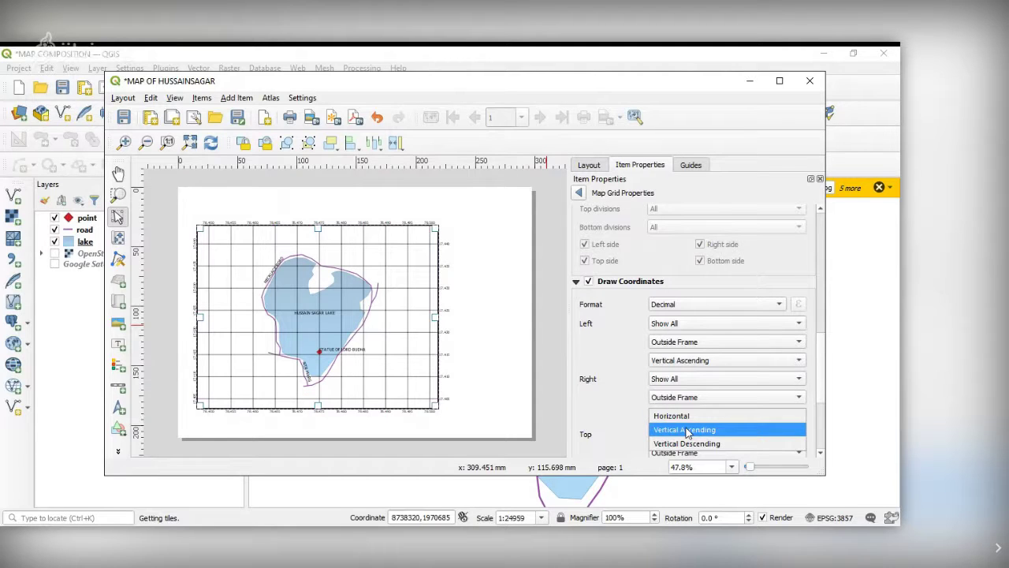
click(687, 429)
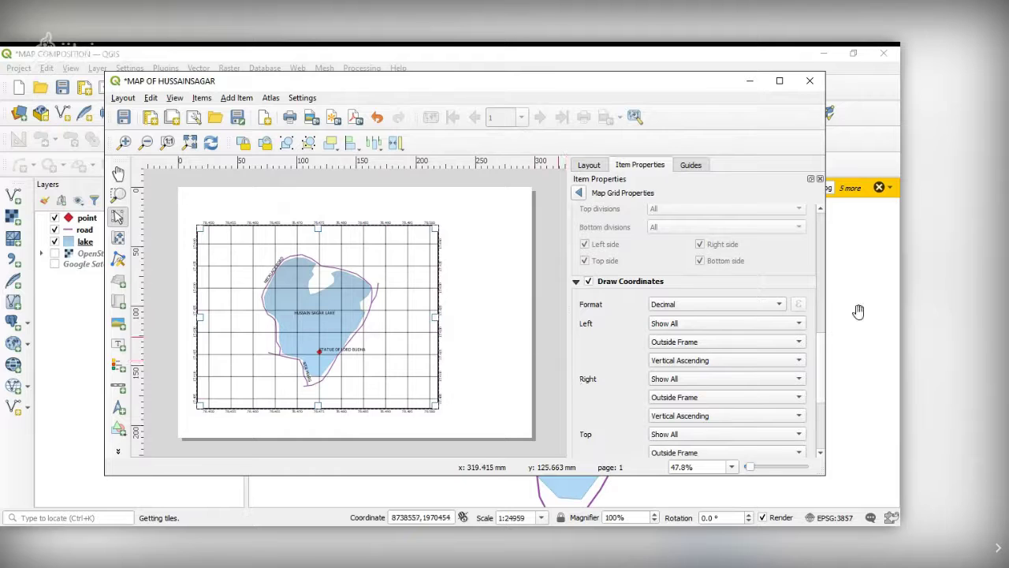
click(821, 208)
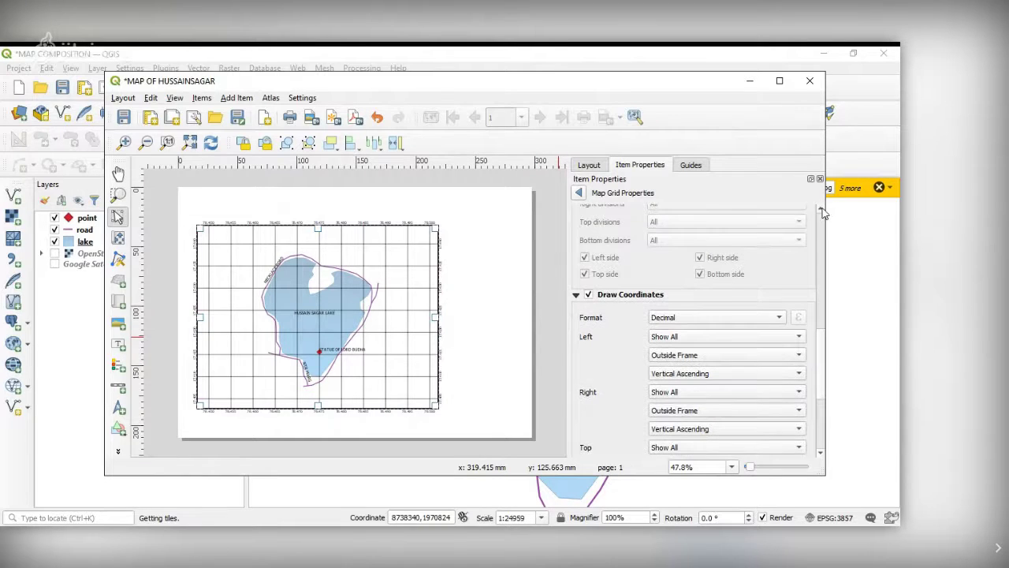
- Reduce the opacity of the map grid's line style to 26.4 %
click(820, 209)
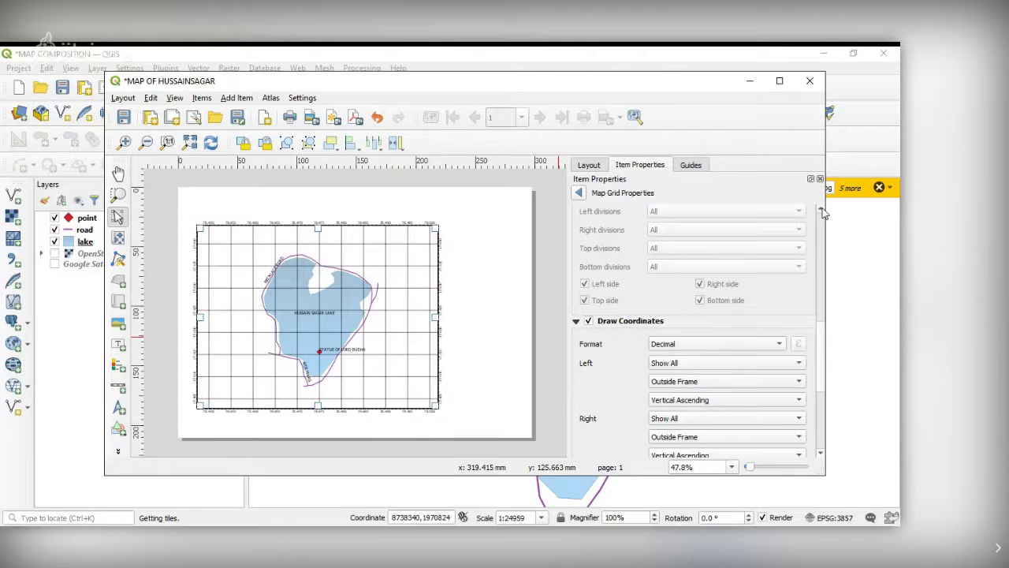
scroll(822, 213, up, 5)
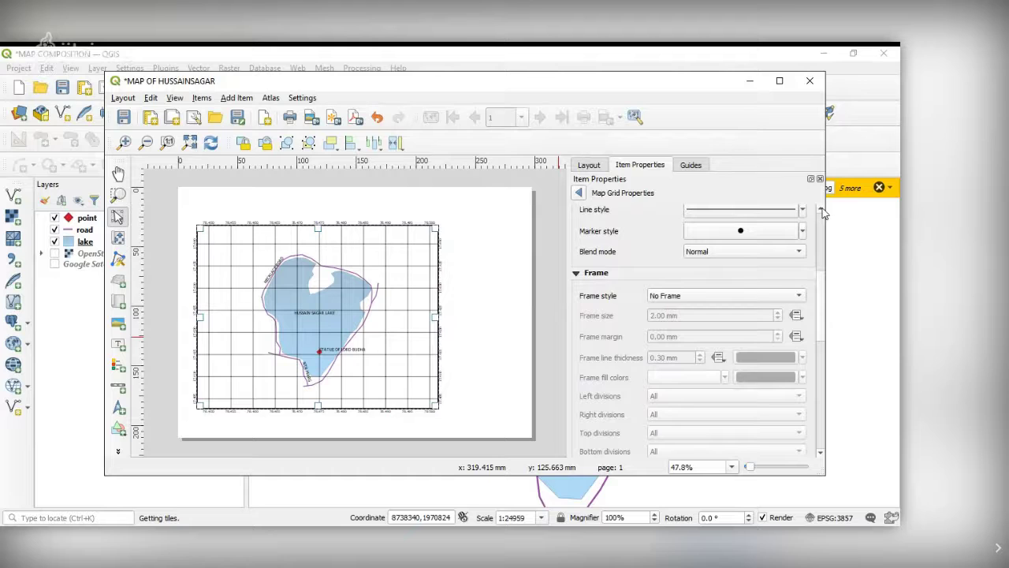
scroll(823, 213, up, 5)
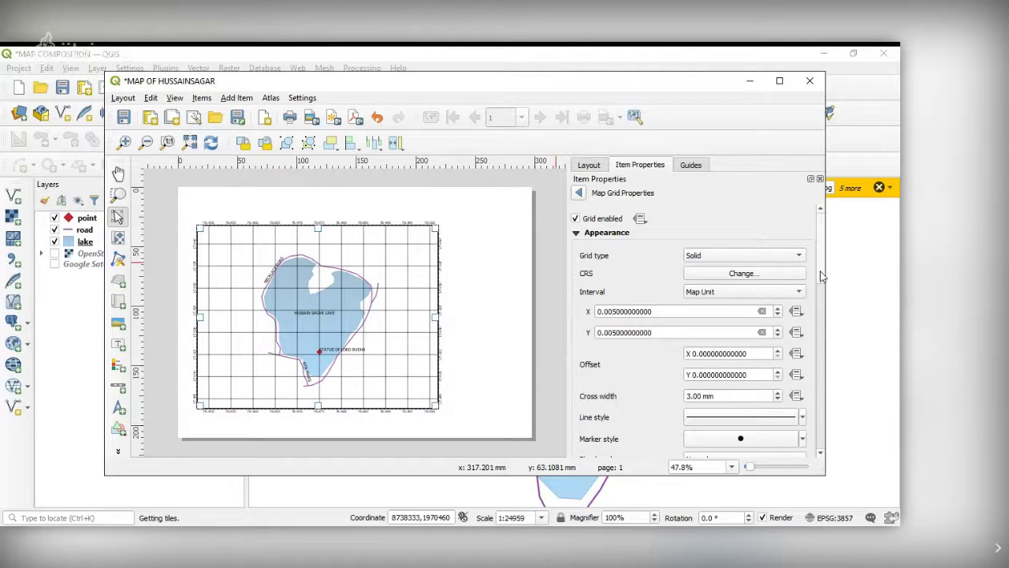
scroll(822, 278, down, 1)
scroll(820, 280, down, 2)
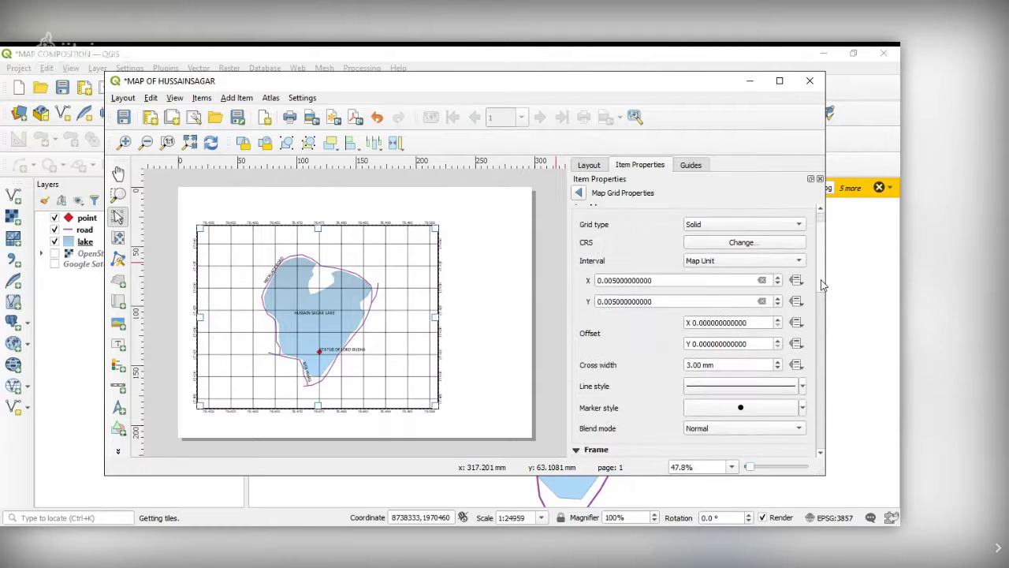
scroll(821, 282, down, 1)
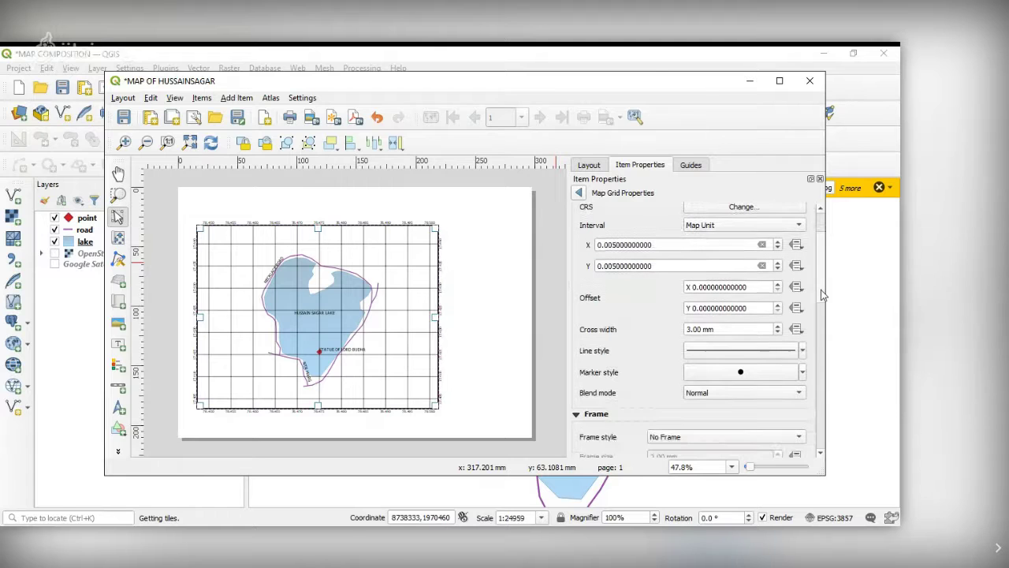
click(803, 351)
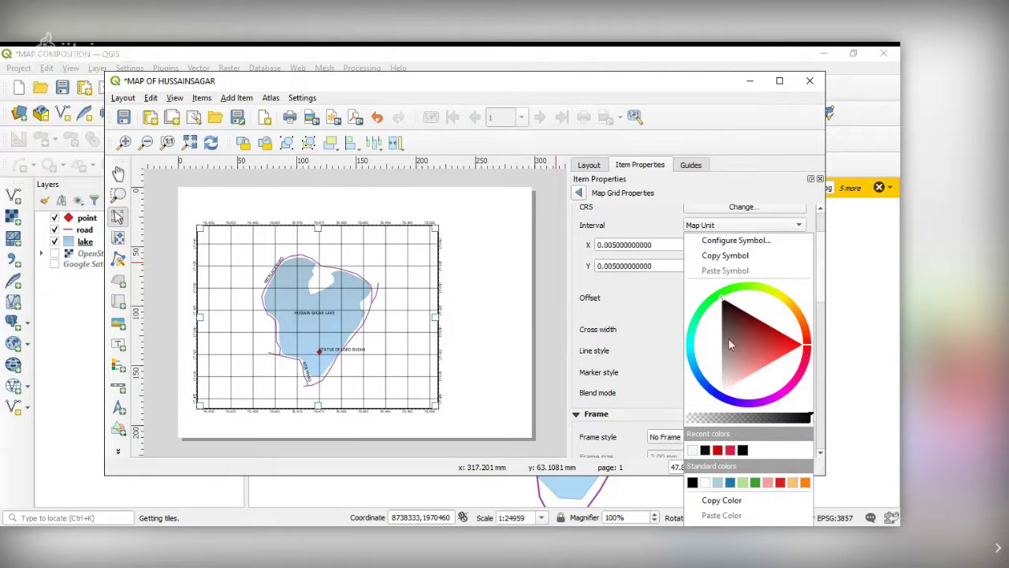
click(653, 316)
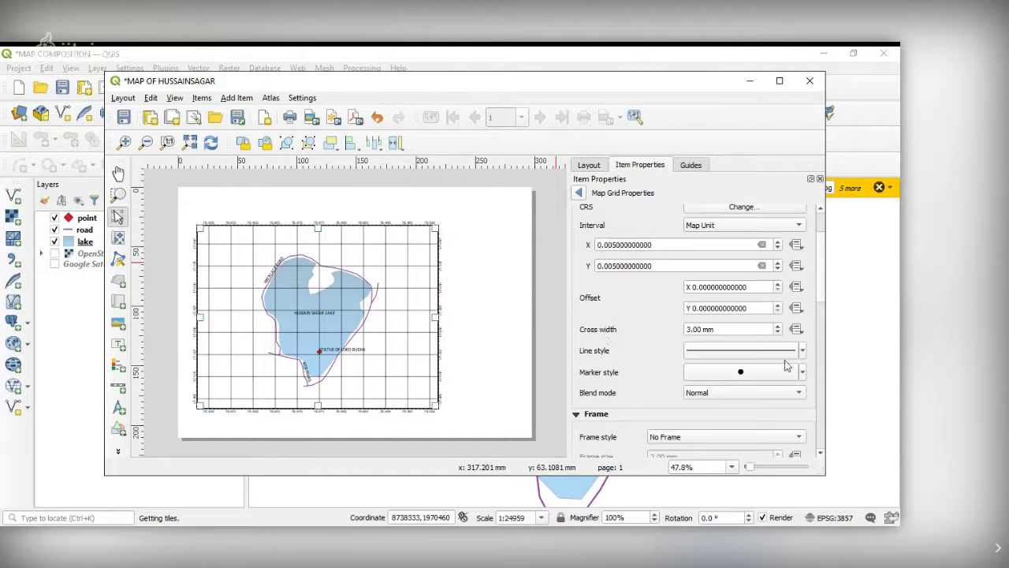
click(731, 353)
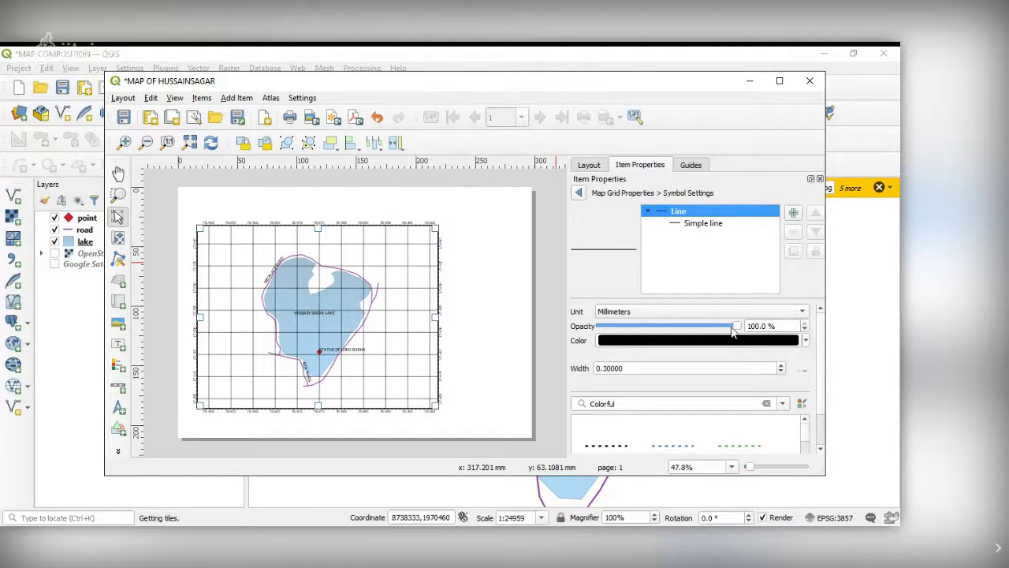
drag(736, 326, 637, 331)
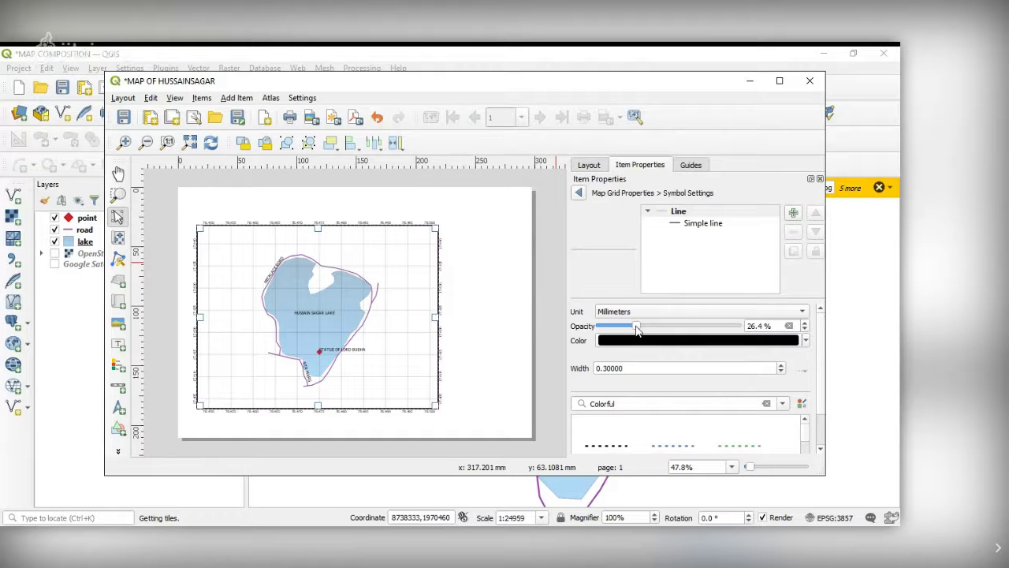
drag(637, 331, 637, 332)
click(503, 284)
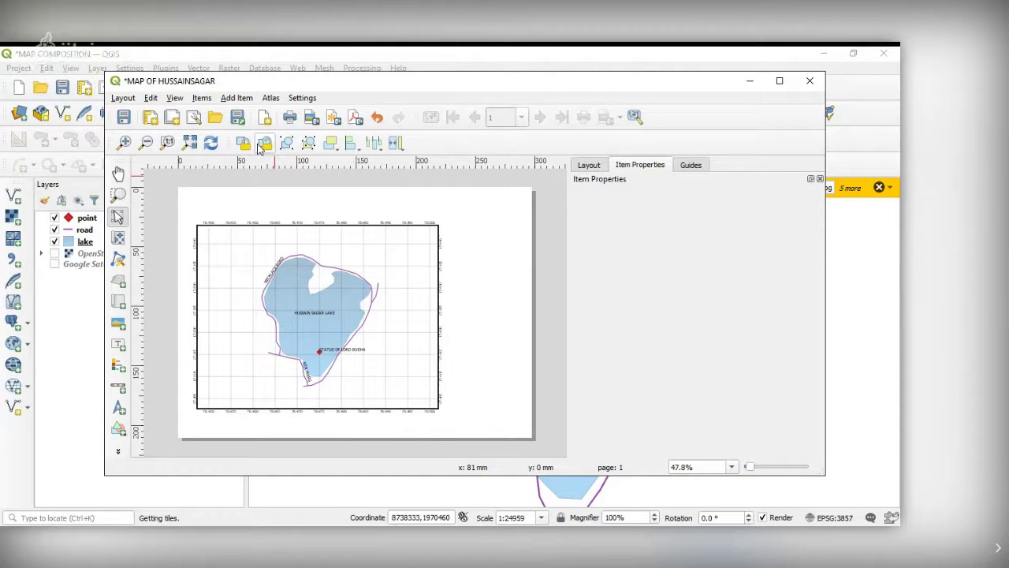
- Add a scale bar to the page, centred just below the map frame
click(228, 99)
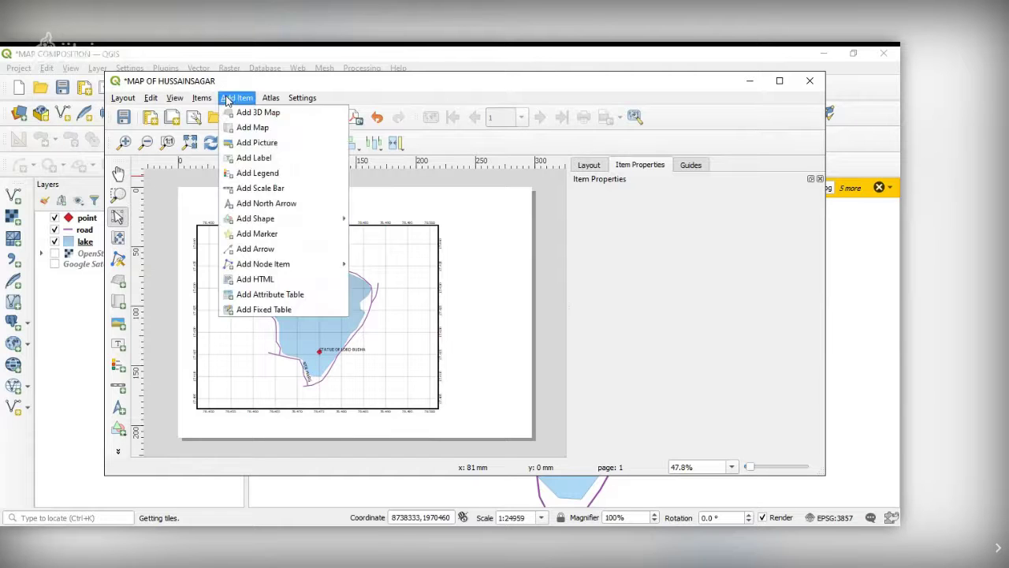
click(282, 187)
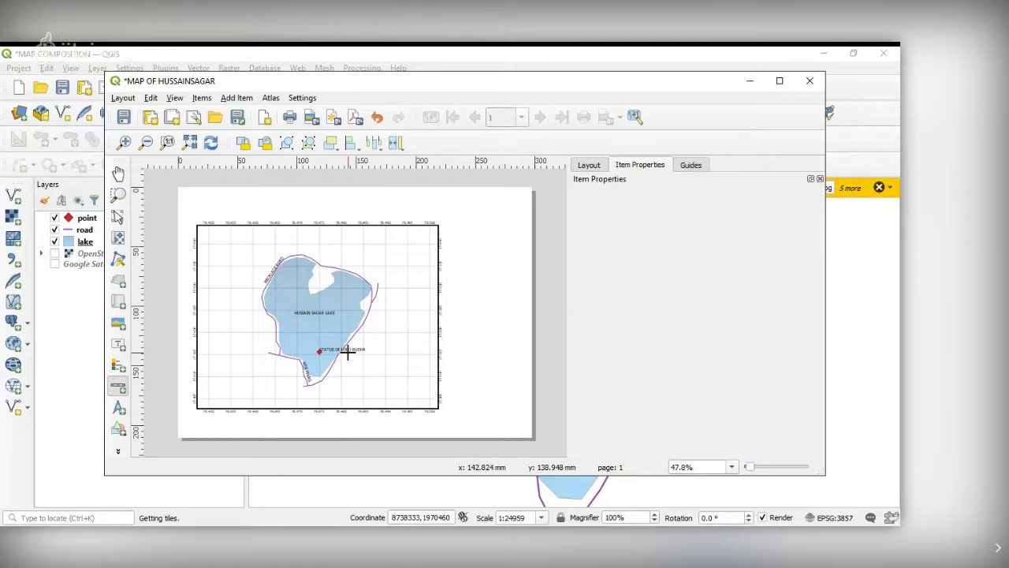
drag(271, 420, 365, 426)
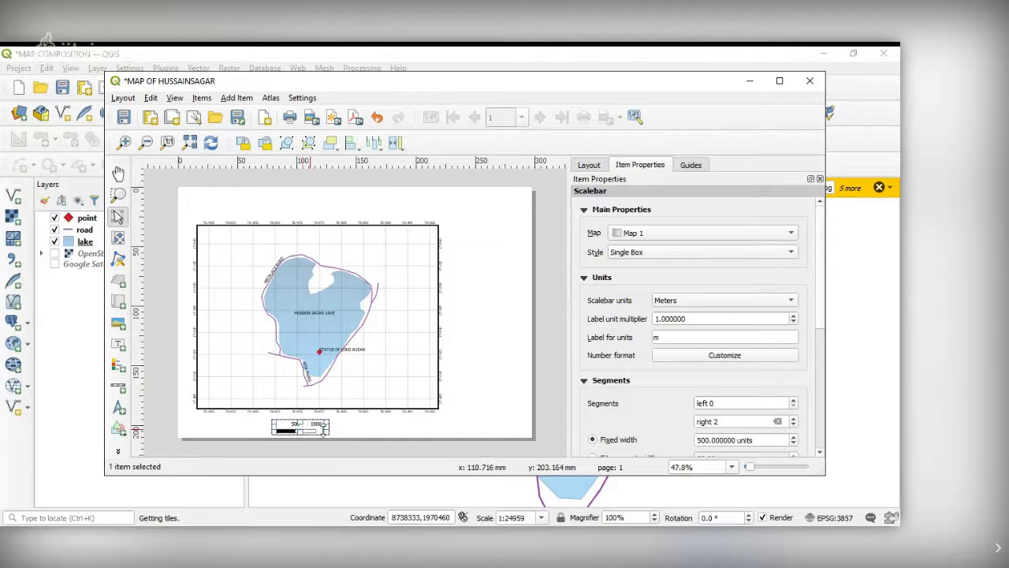
click(376, 433)
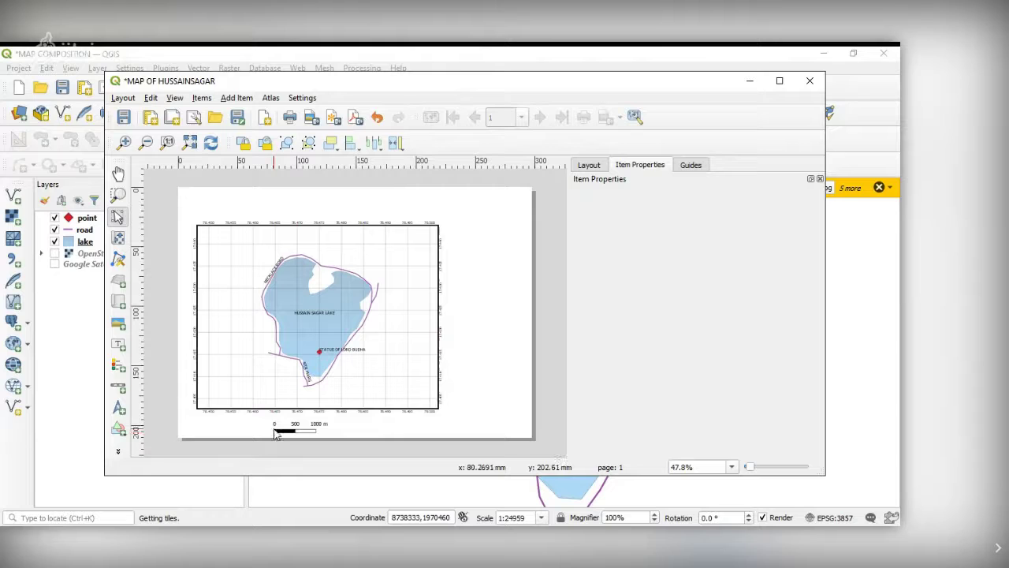
- Set the scale bar's style to Double Box
click(316, 431)
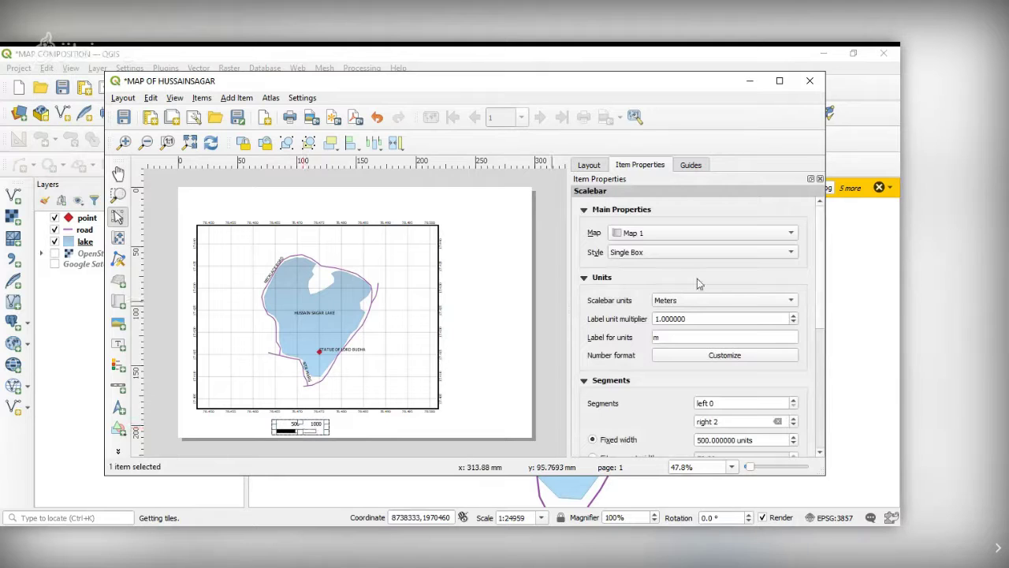
click(661, 252)
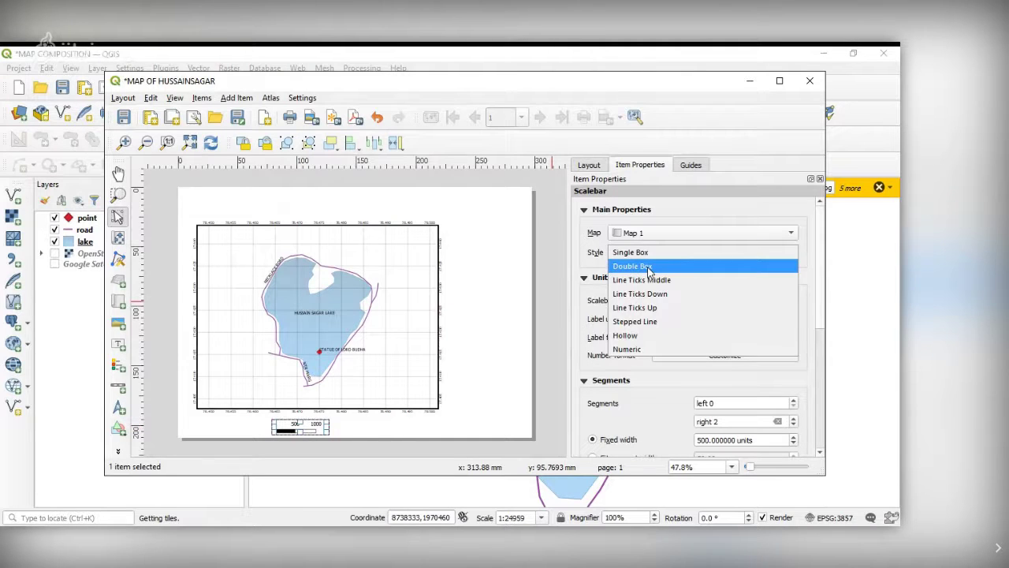
click(649, 270)
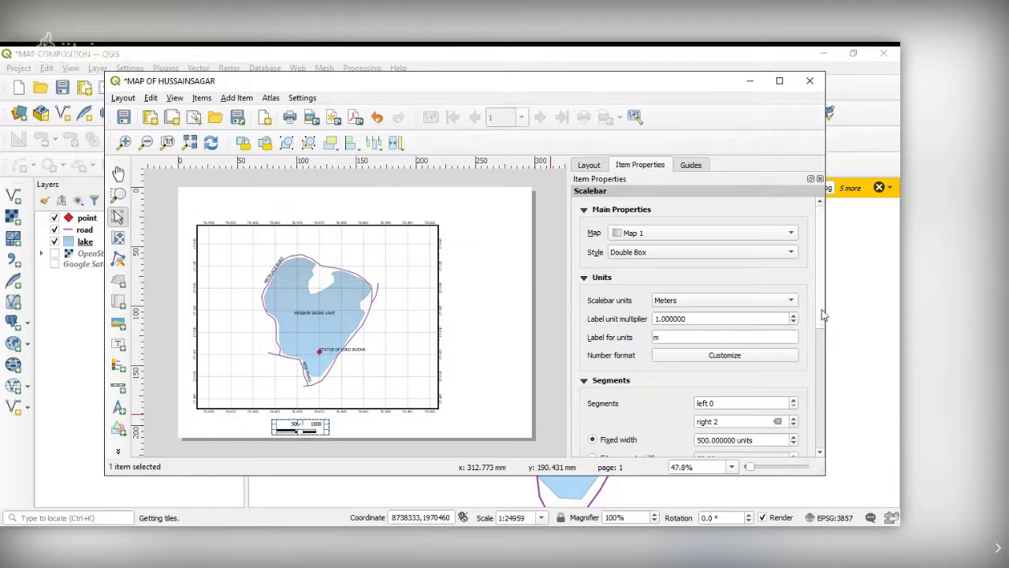
- Set the scale bar's number of left segments to 1
drag(820, 311, 822, 347)
double_click(724, 318)
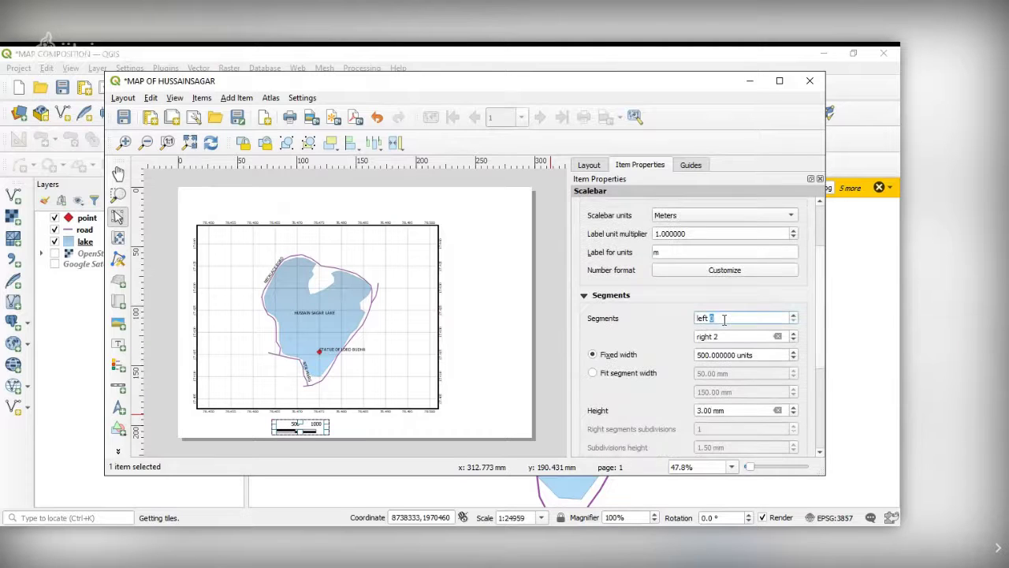
text(1)
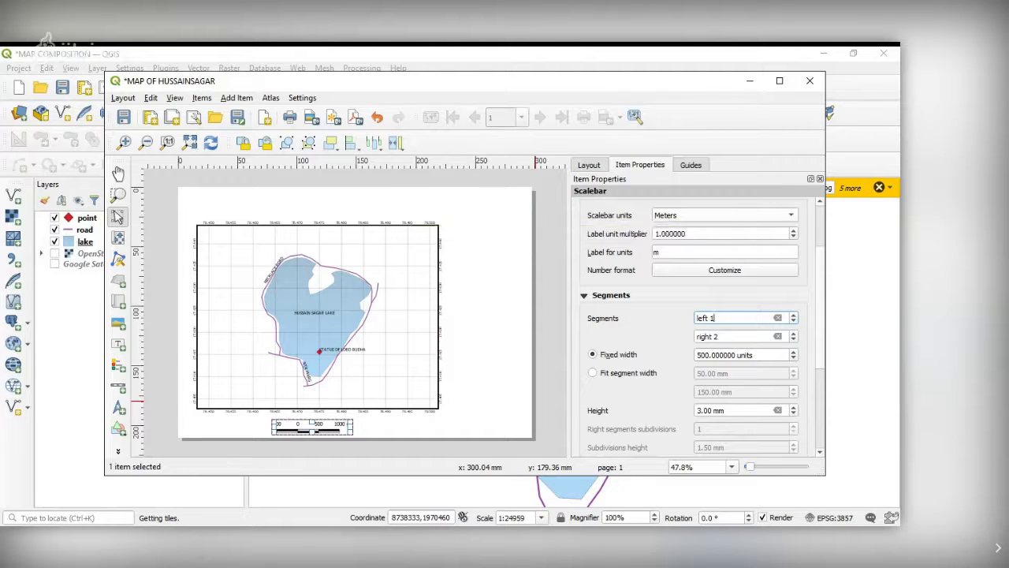
- Try Kilometers as the scale bar units and return them to Meters
click(704, 217)
click(688, 229)
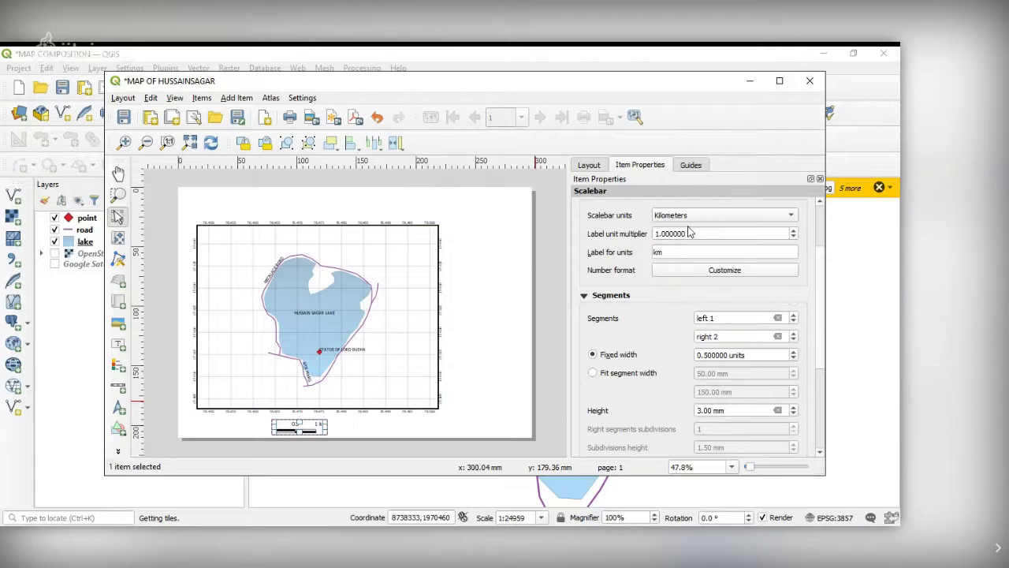
click(686, 217)
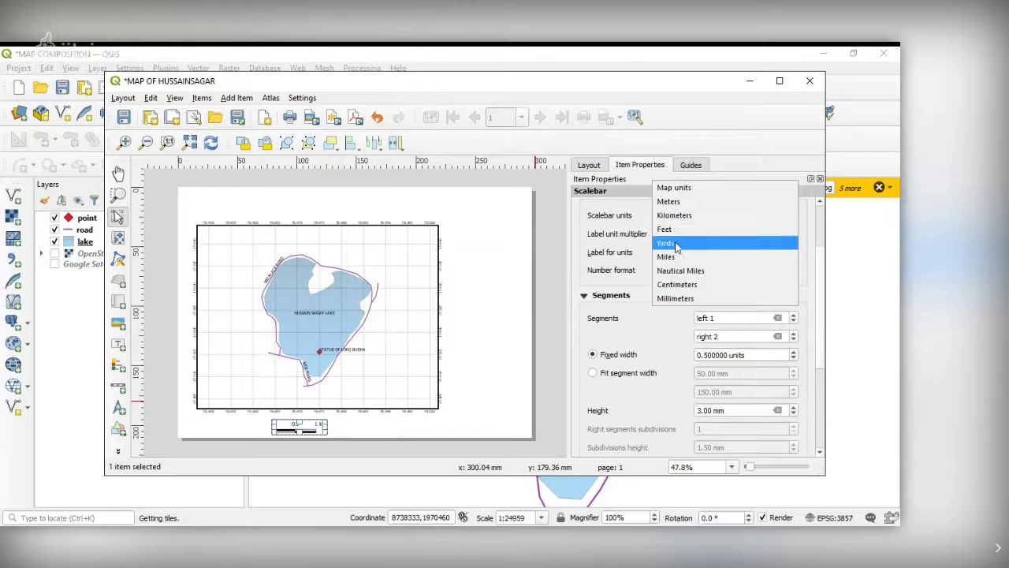
click(683, 201)
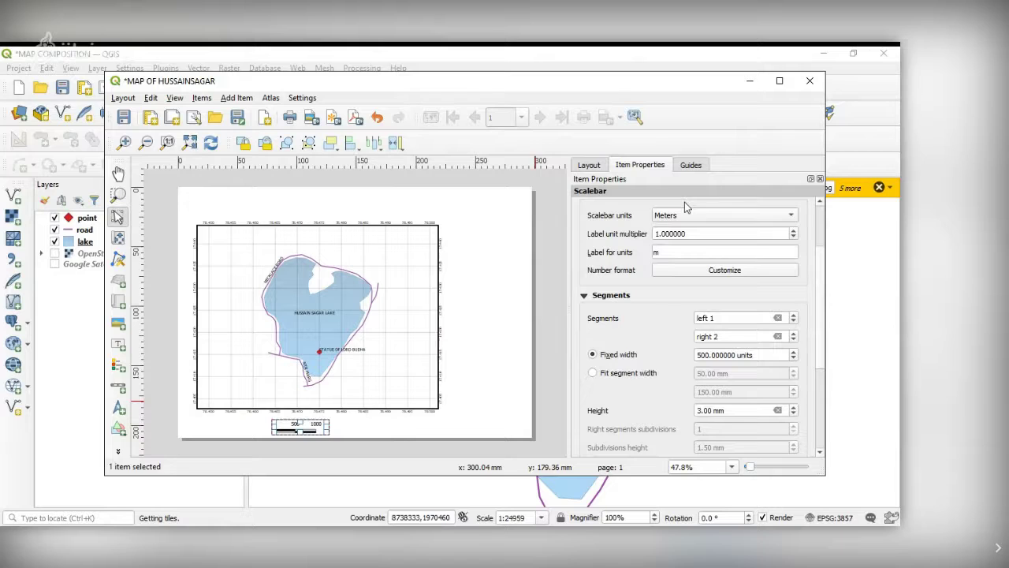
click(512, 347)
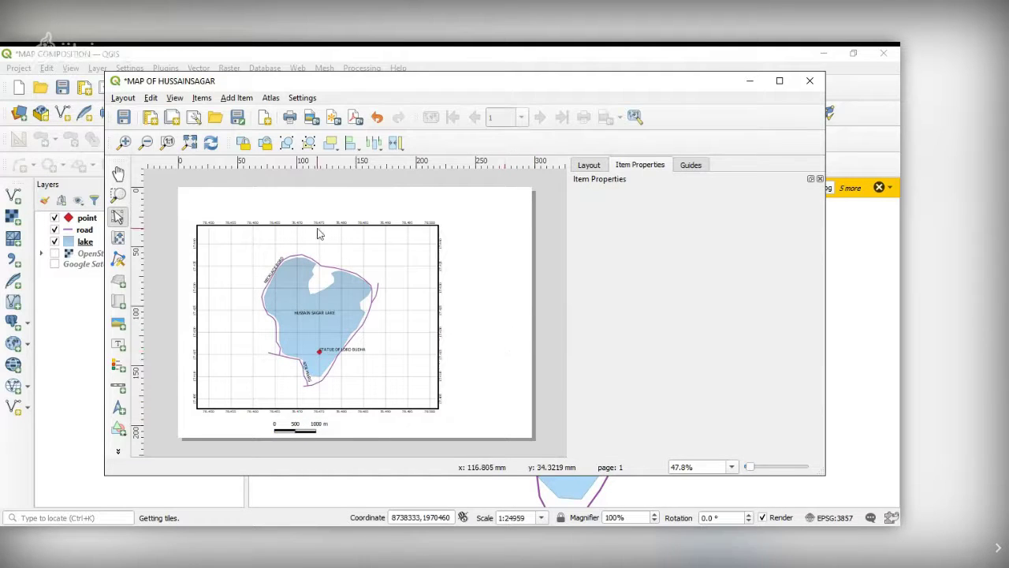
- Add a legend in the blank area to the right of the map frame
click(244, 100)
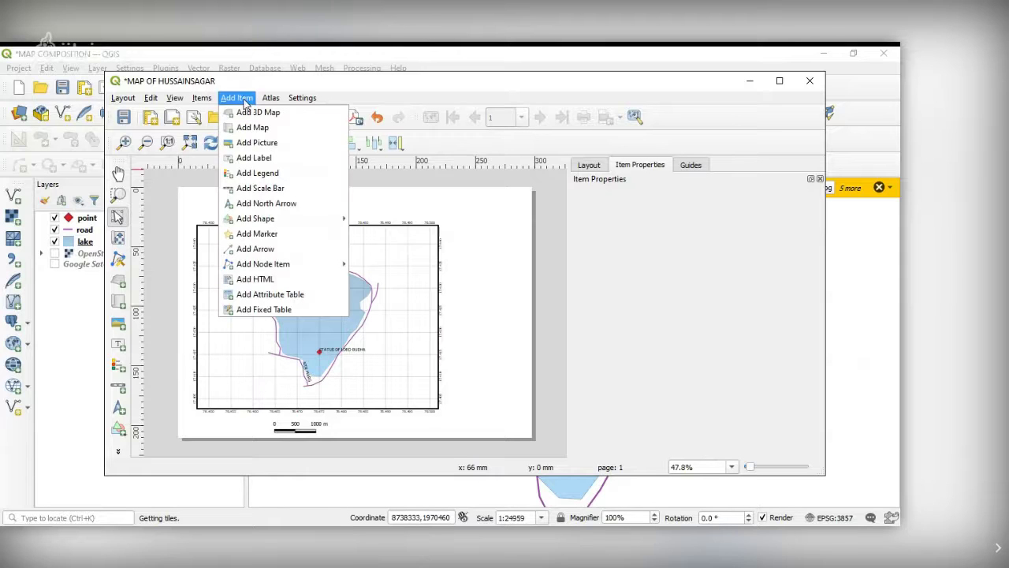
click(270, 174)
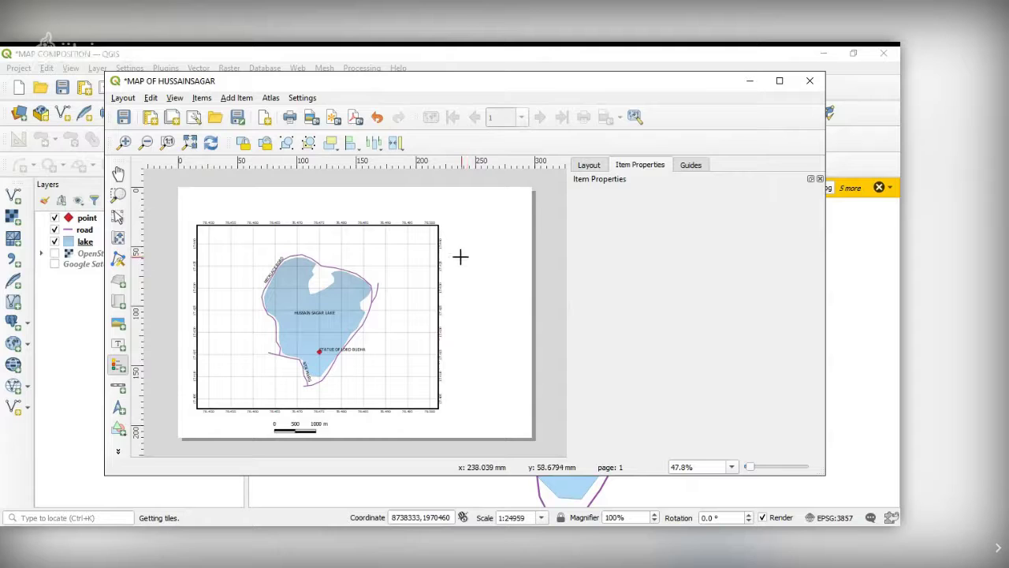
drag(456, 243, 522, 322)
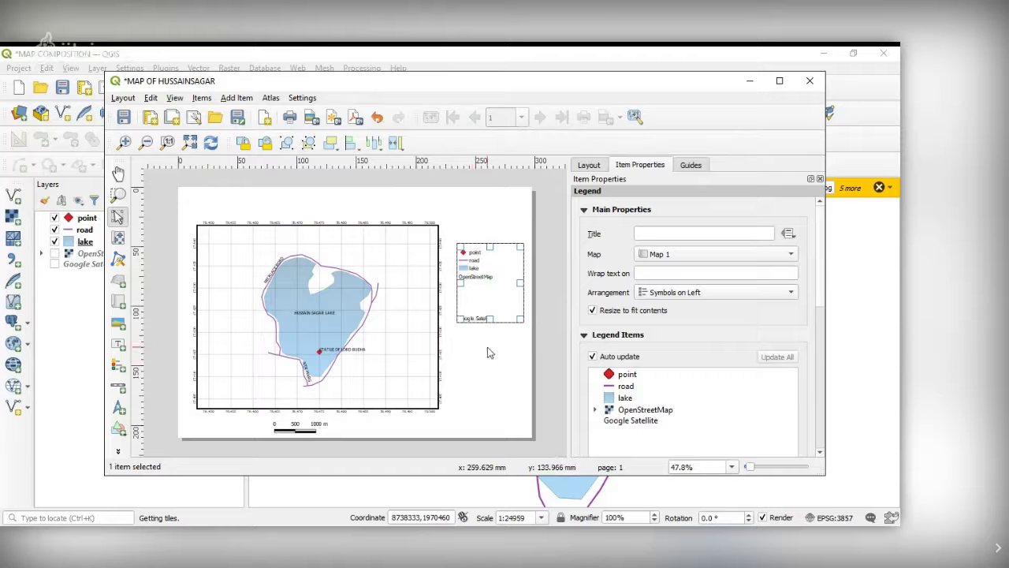
- Title the legend INDEX
click(672, 232)
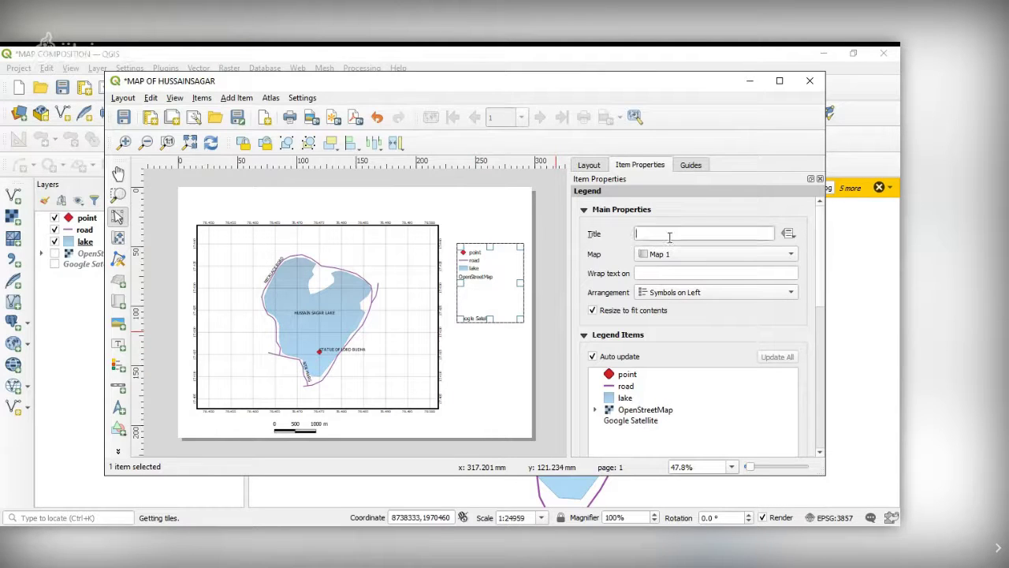
text(INDES)
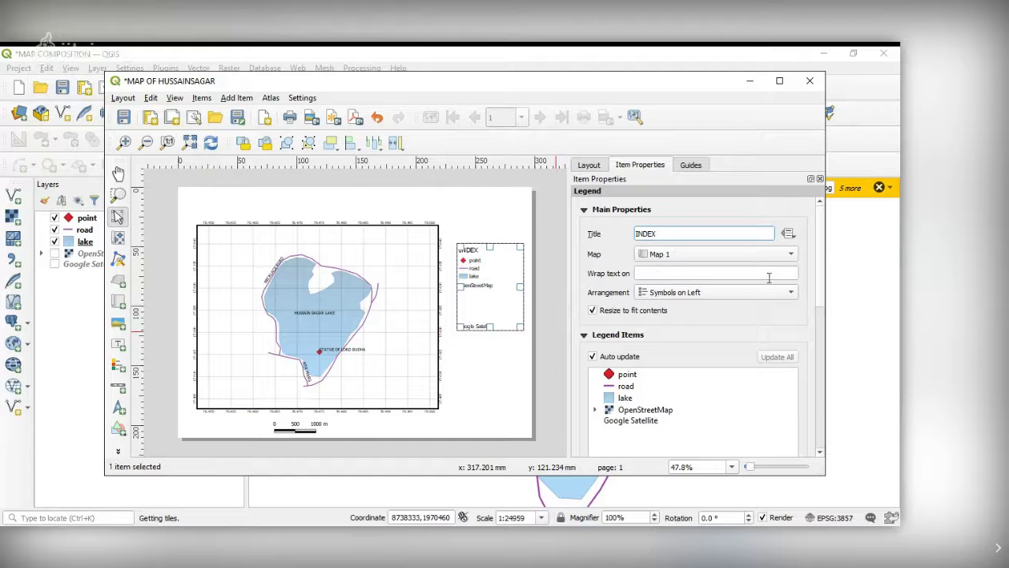
click(517, 343)
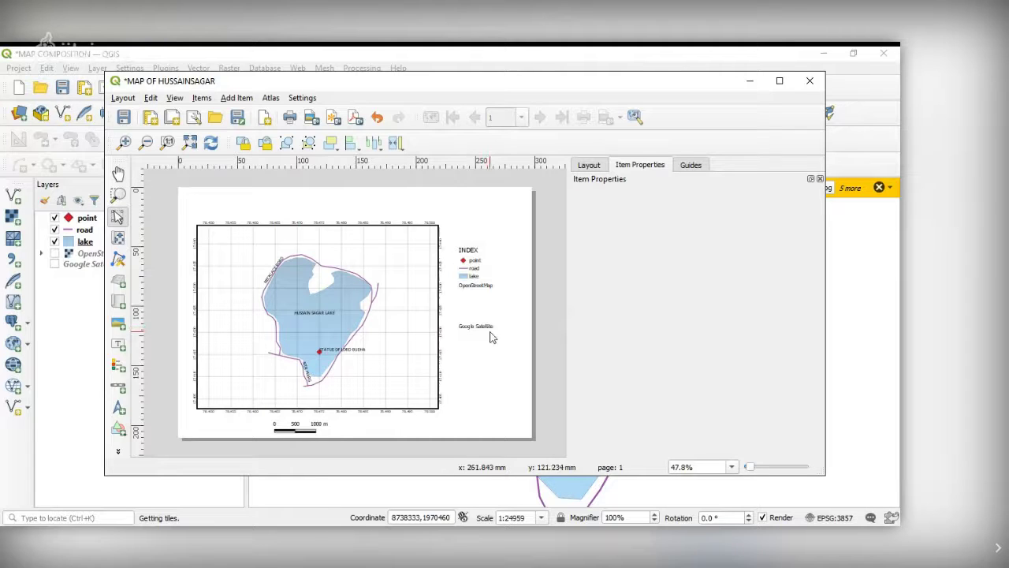
- Add a north arrow about 13 mm wide and 23 mm high in the page's upper-right corner, above the legend
click(203, 98)
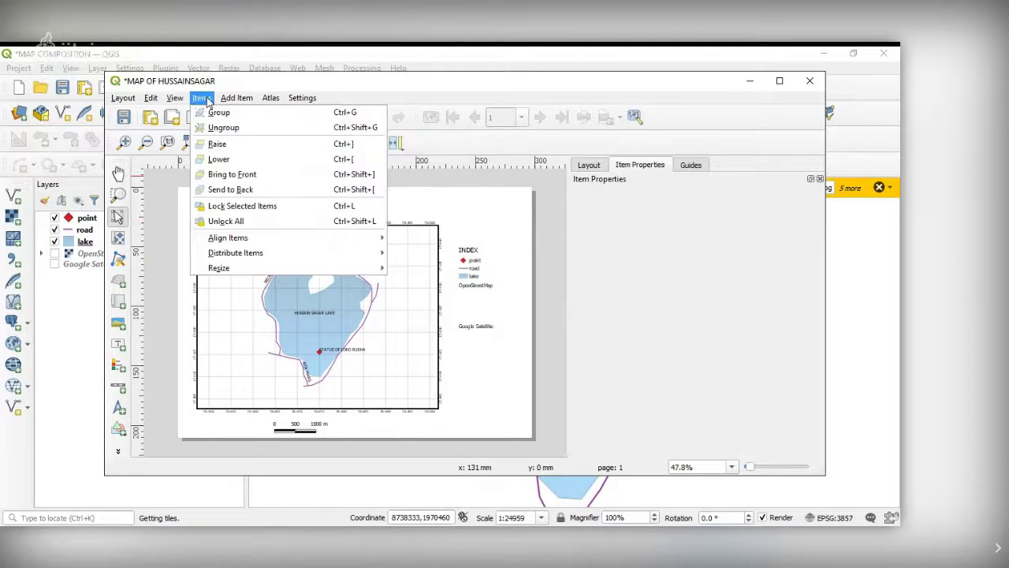
mouse_move(237, 97)
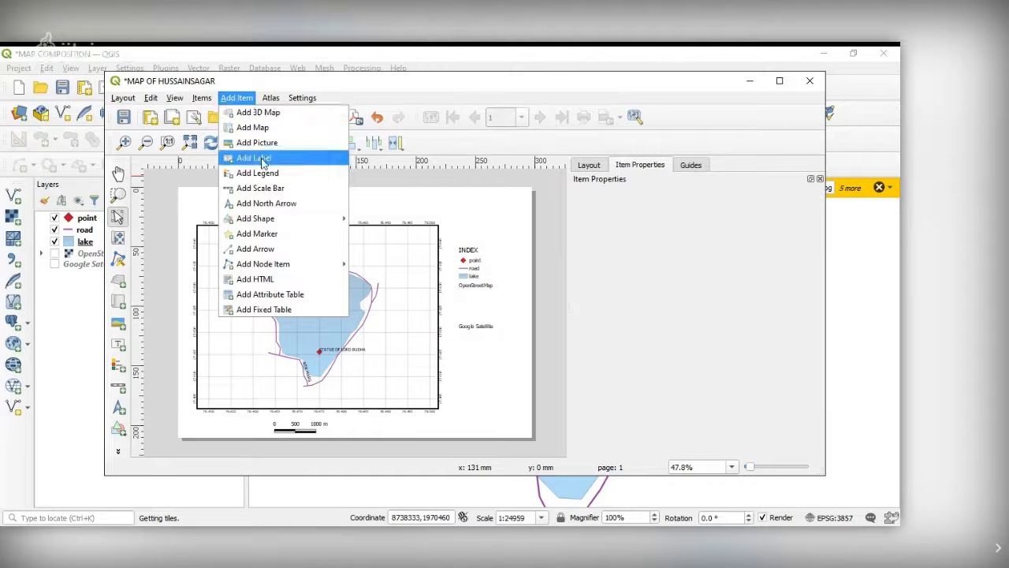
click(277, 206)
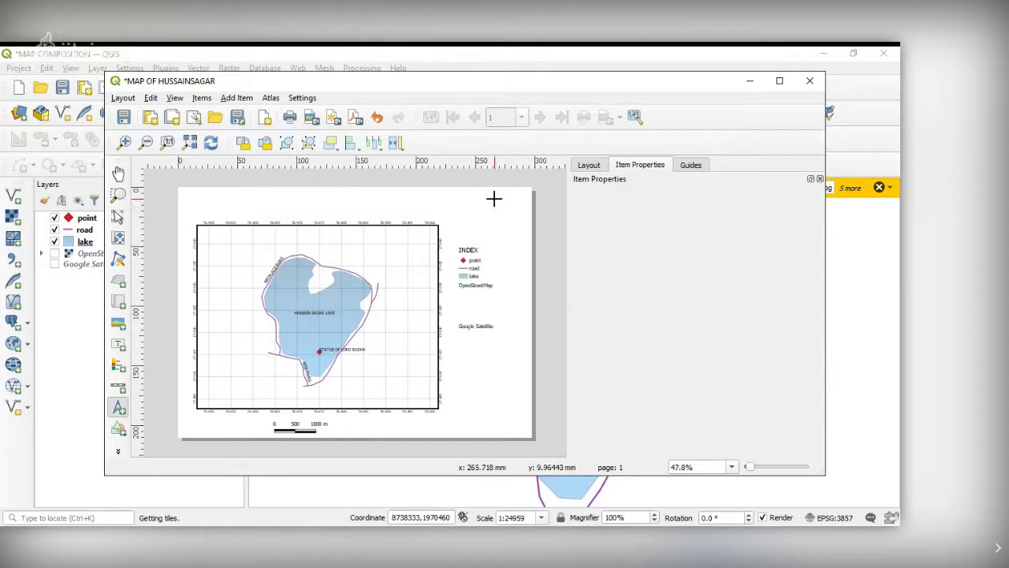
drag(497, 197, 512, 223)
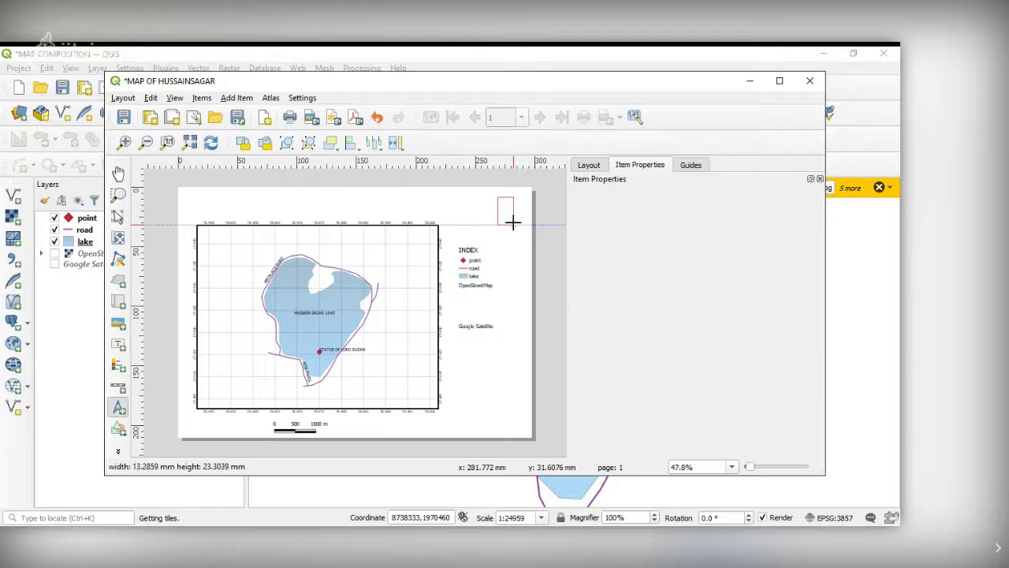
drag(512, 223, 513, 225)
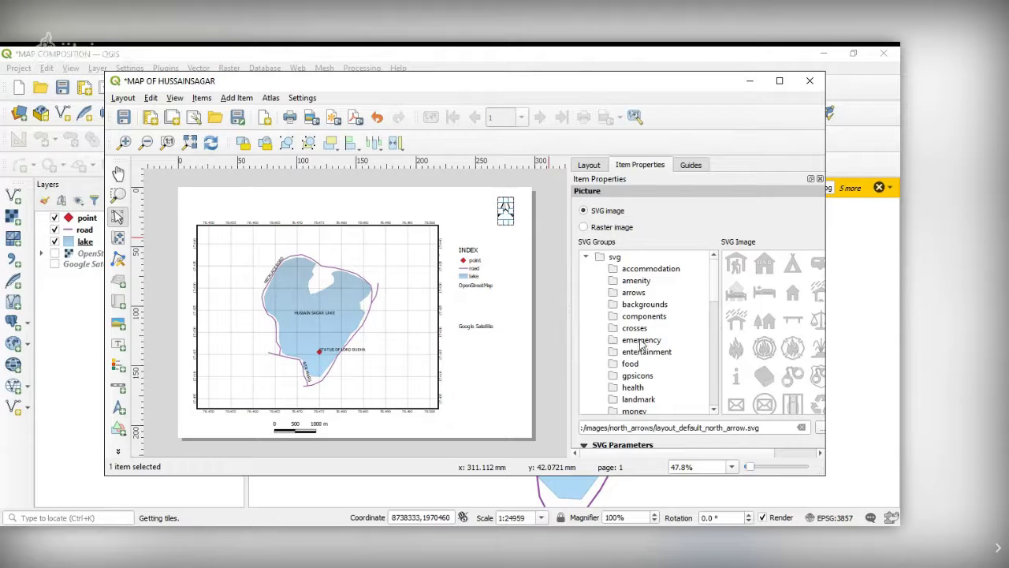
- Change the north arrow's symbol to NorthArrow_10.svg from the arrows SVG group
click(636, 294)
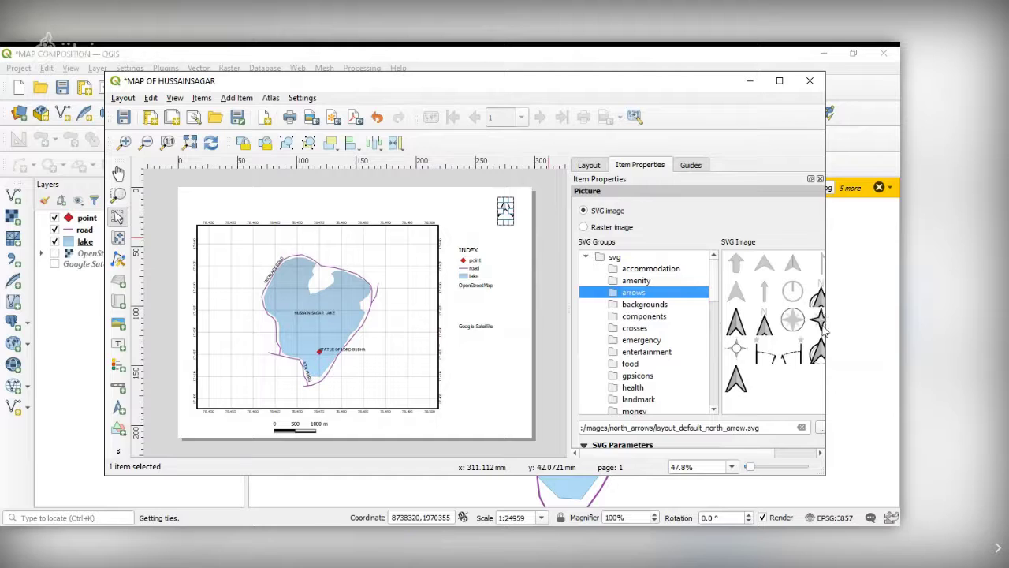
click(818, 354)
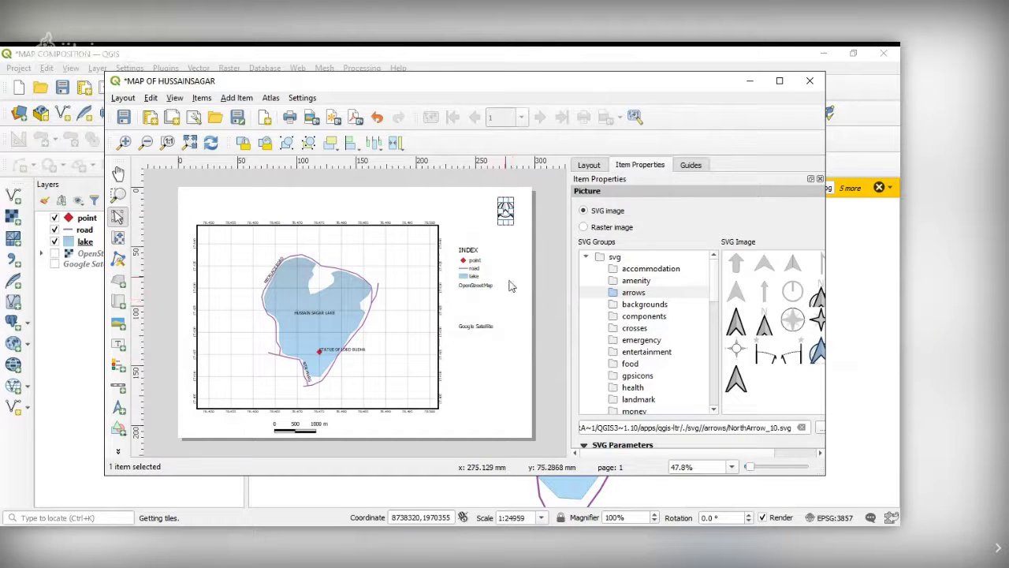
click(523, 244)
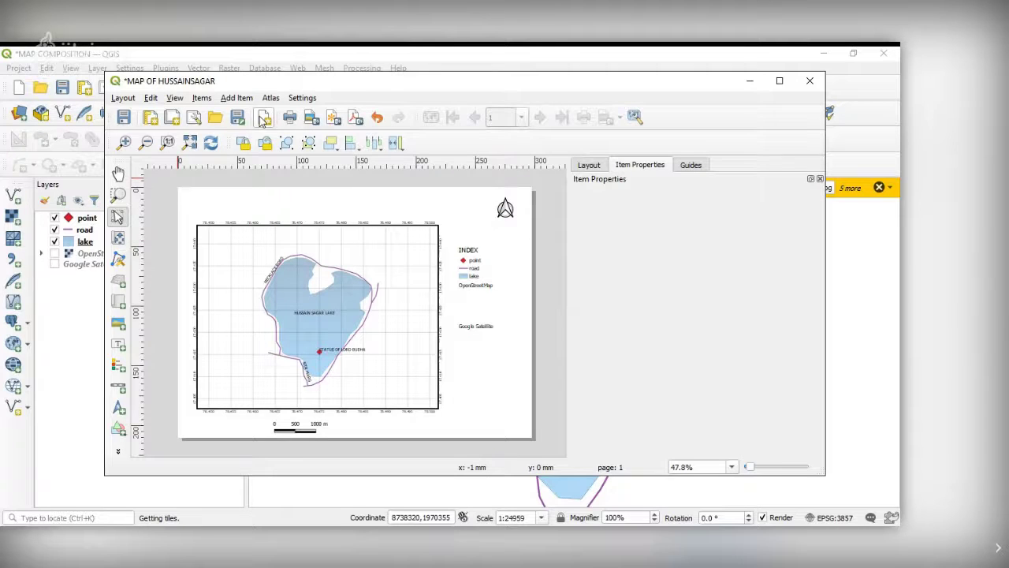
- Add a label above the map frame reading MAP OF HUSSAIN SAGAR SURROUNDINGS, HYDERABAD
click(237, 97)
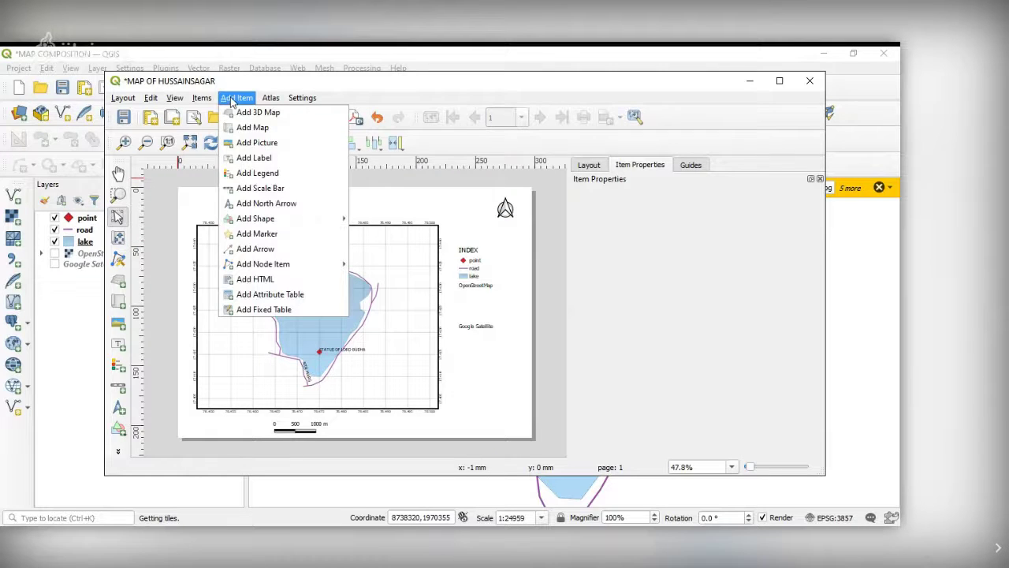
click(257, 159)
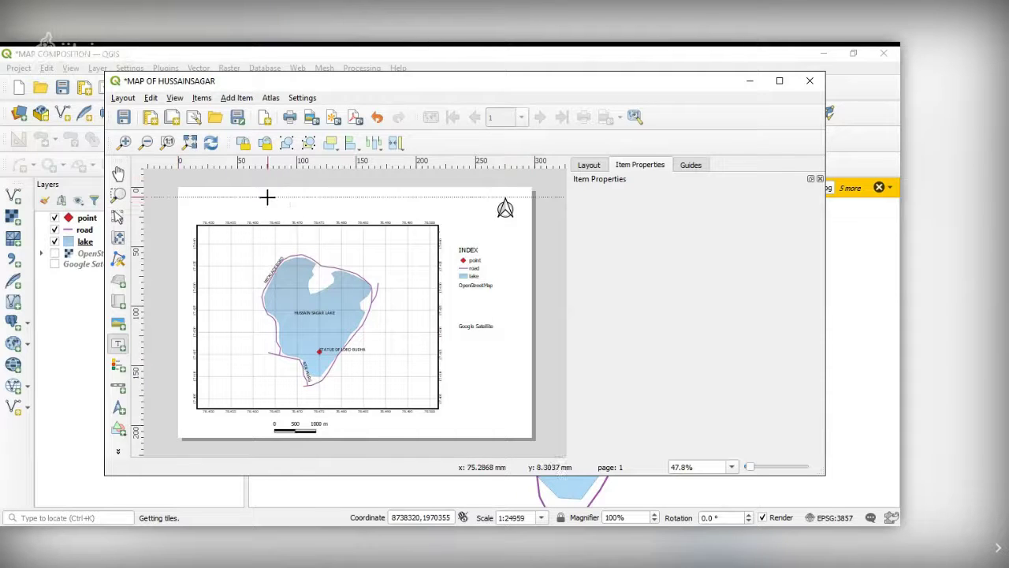
drag(267, 198, 394, 210)
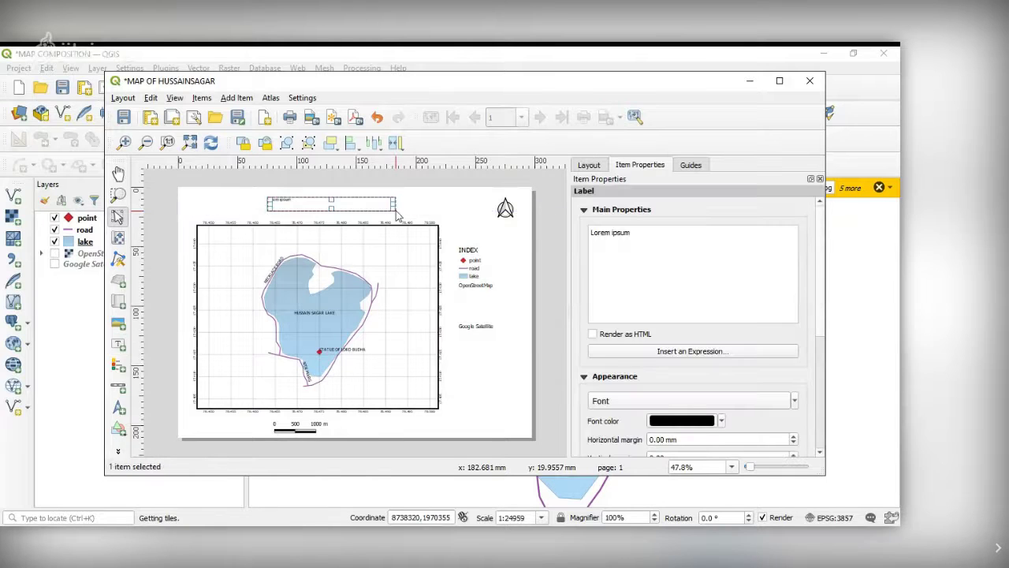
triple_click(624, 233)
text(MAP OF )
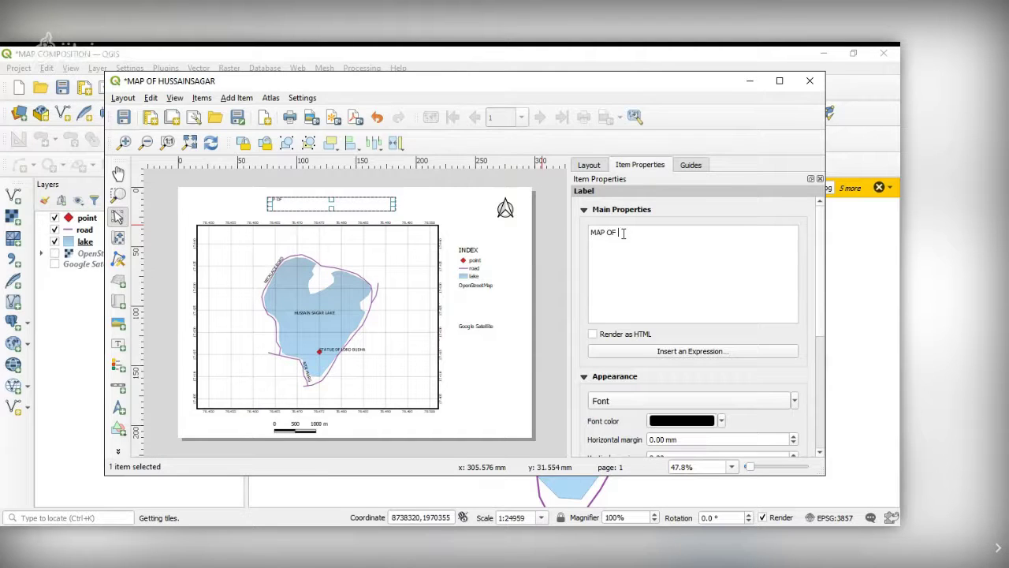
text(HUSSAN)
key(BackSpace)
text(IN SAGAR SURROUNDINGS, HYDERABAD)
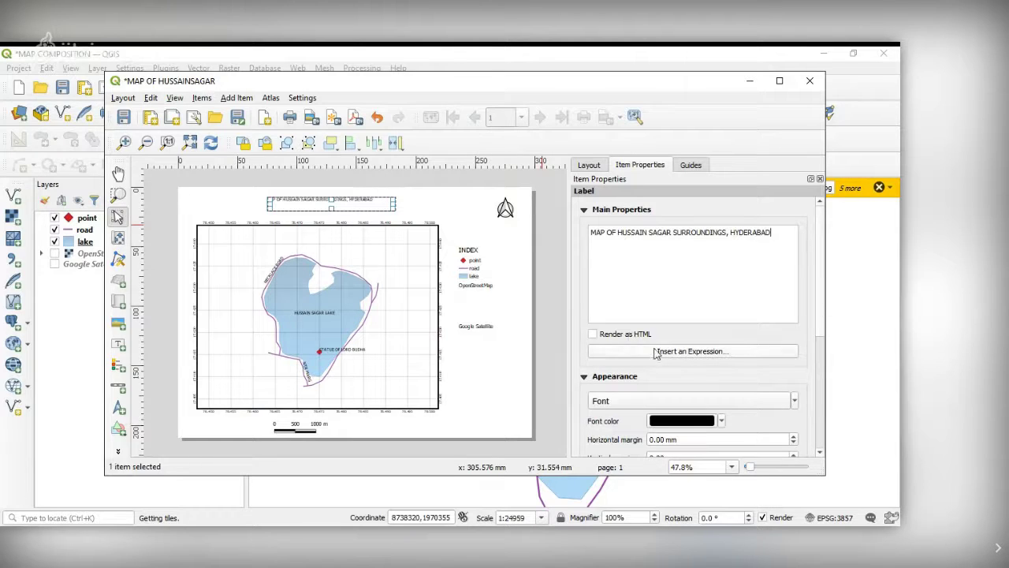
- Set the title label's font size to 16 and widen its box on both sides to fit the text on one line
click(652, 404)
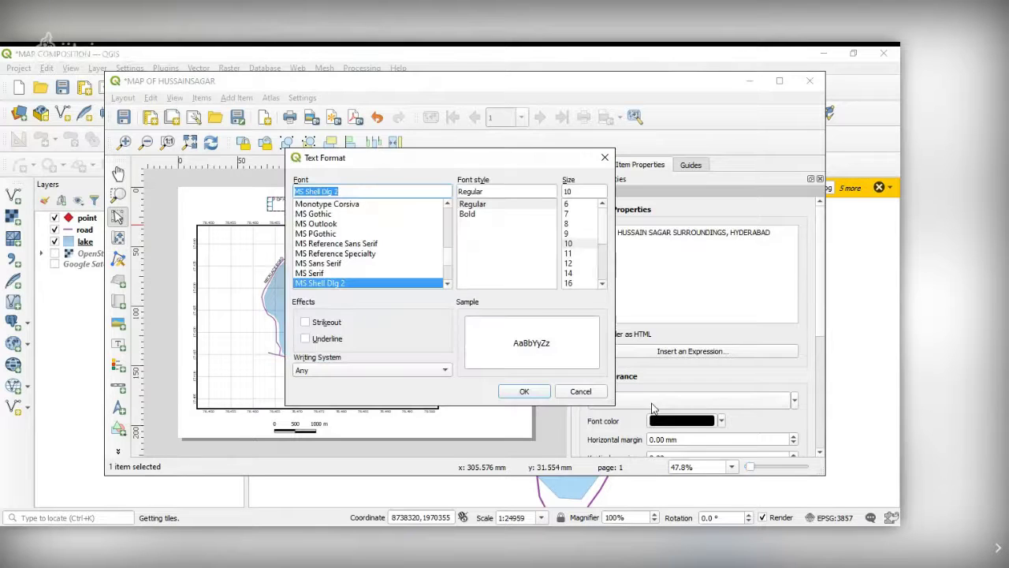
click(572, 283)
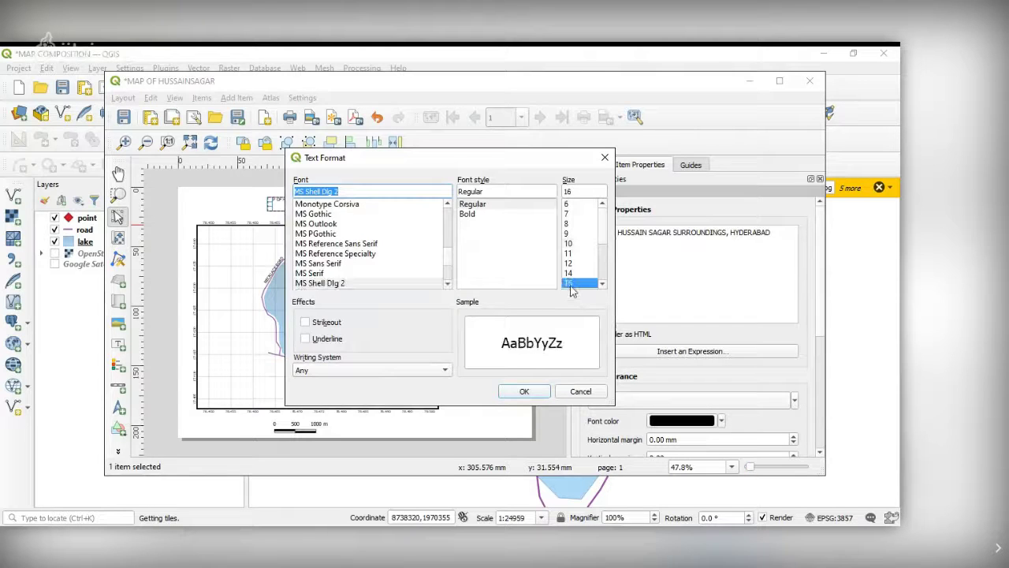
click(525, 391)
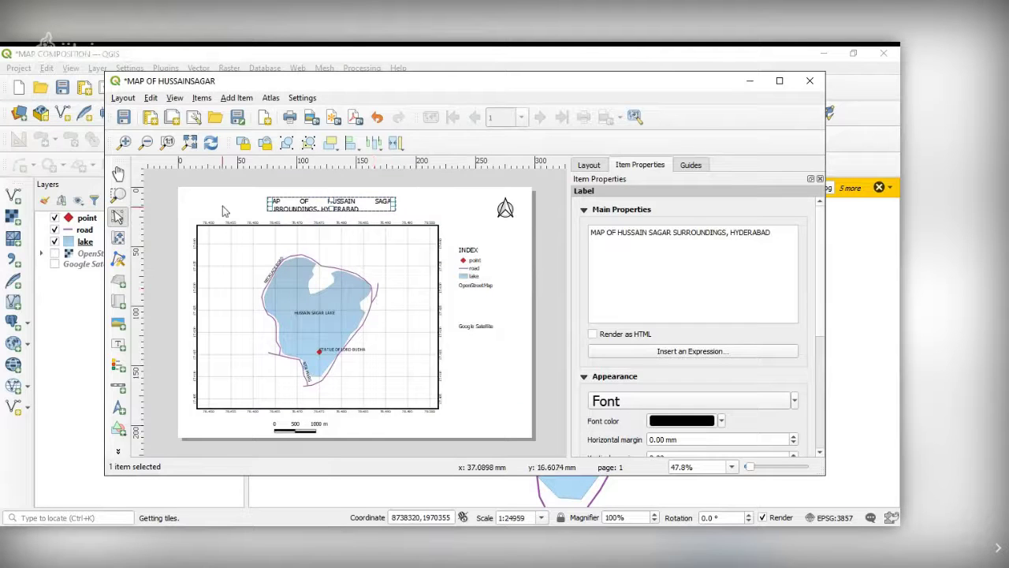
drag(270, 202, 224, 204)
drag(395, 204, 410, 206)
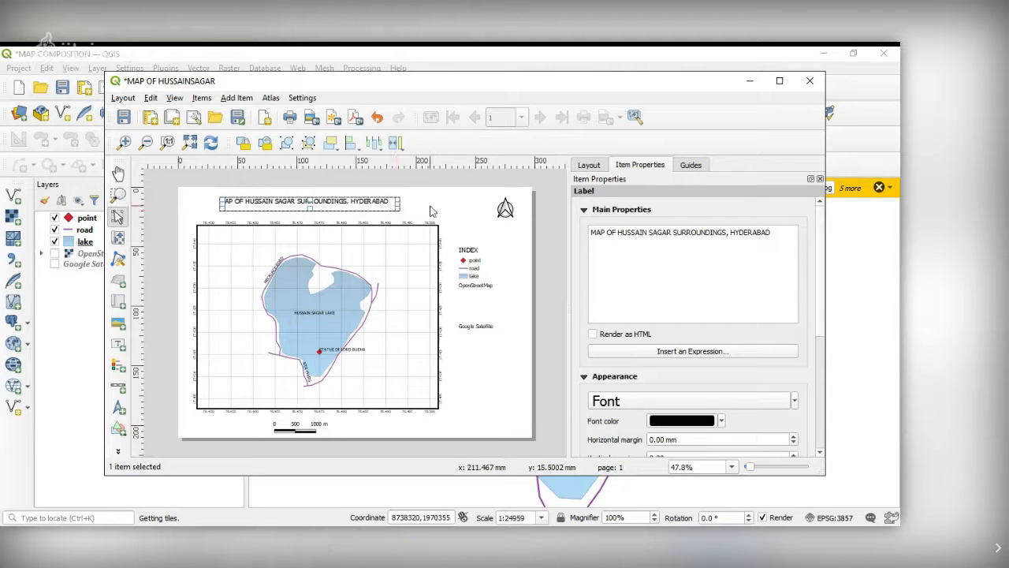
click(432, 211)
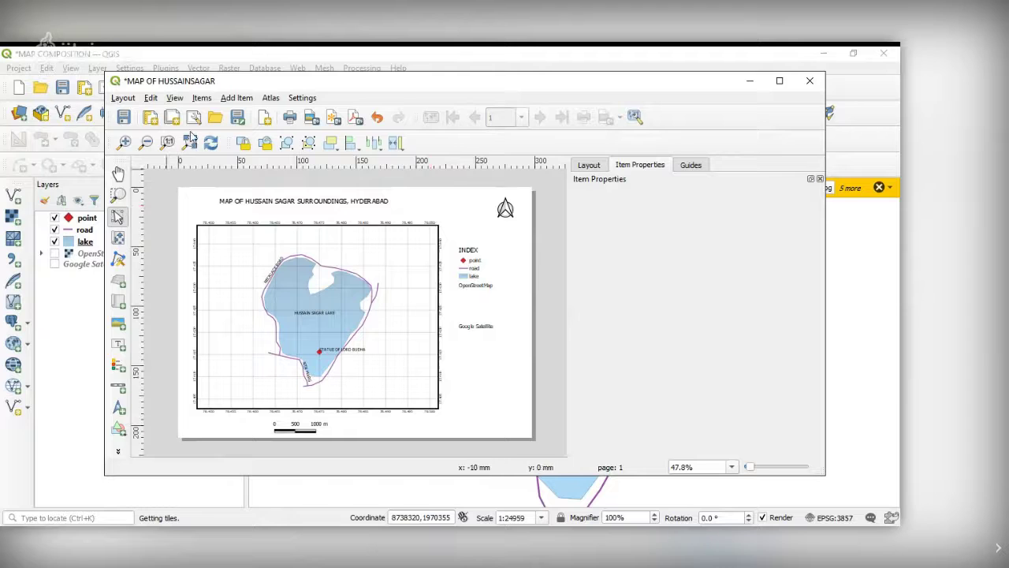
- Add a label below the legend containing the descriptive paragraphs that begin "Hussain Sagar is a heart-shaped lake in Hyderabad, Telangana"
click(237, 98)
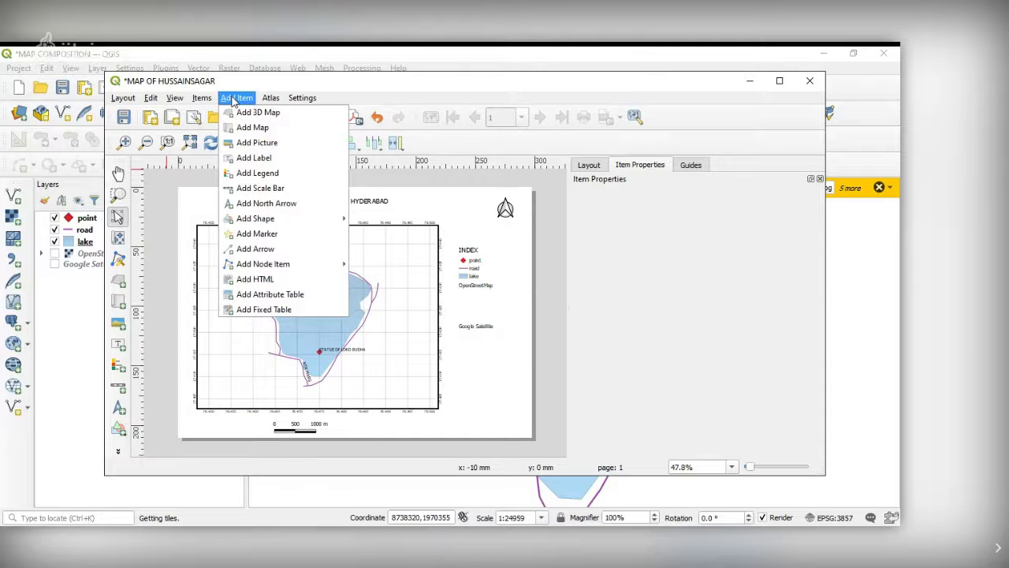
click(254, 159)
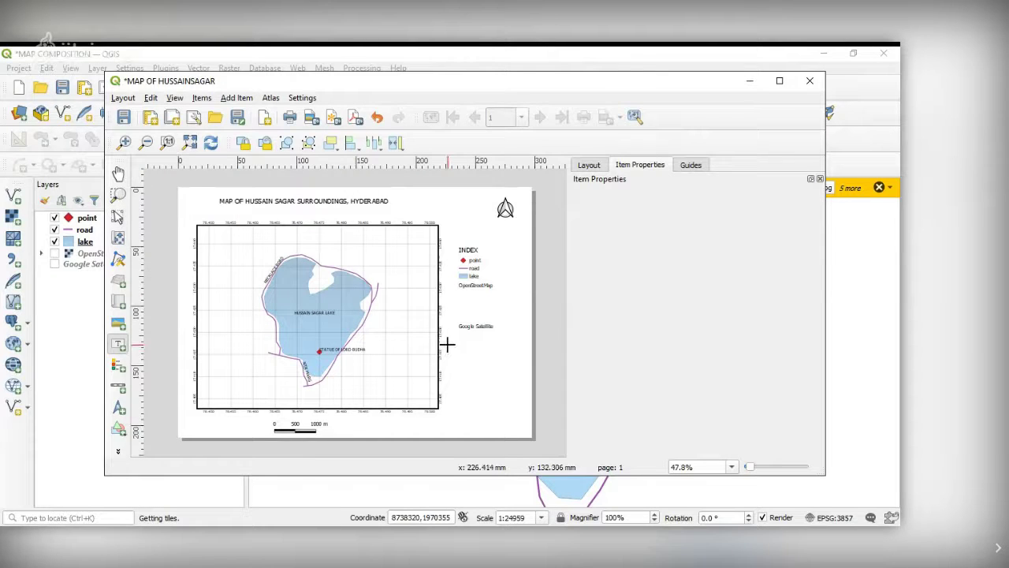
drag(450, 341, 523, 407)
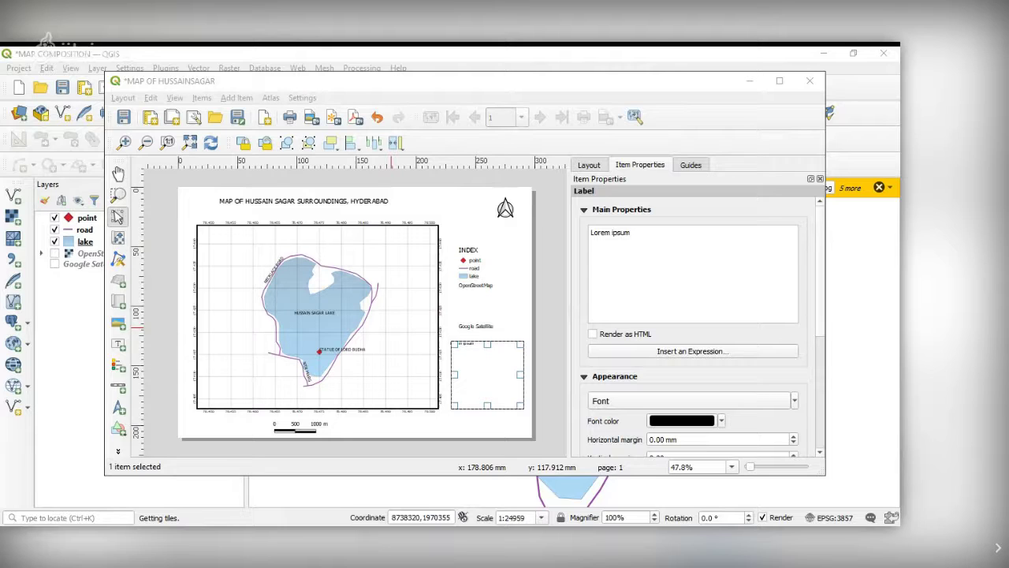
click(824, 56)
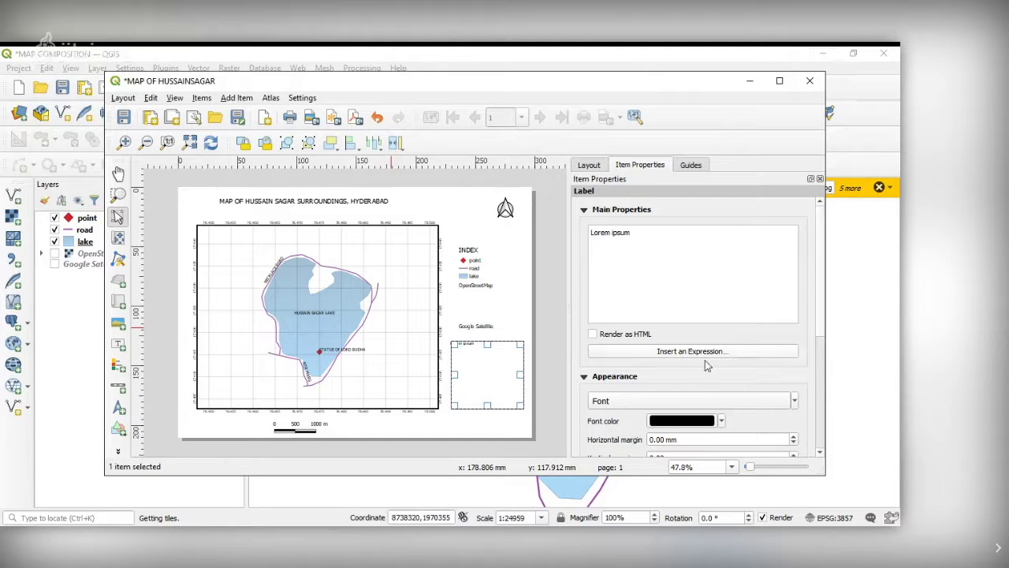
triple_click(643, 233)
text(Hussain Sagar is a heart-shaped lake in Hyderabad, Telangana, built by Ibrahim Quli Qutb Shah in 1563. It is spread across an area of 5.7 square kilometers and is fed by the River Musi. A large monolithic statue of the Gautama Buddha, erected in 1992, stands on Gibraltar Rock in the middle of the lake. It also separates the city centre of Hyderabad from its neighborhood Secunderabad.[1] The maximum depth of the lake is 32 feet.  Hussain Sagar lake is a popular spot for sailing. The lake has also become a suicide spot in recent times.)
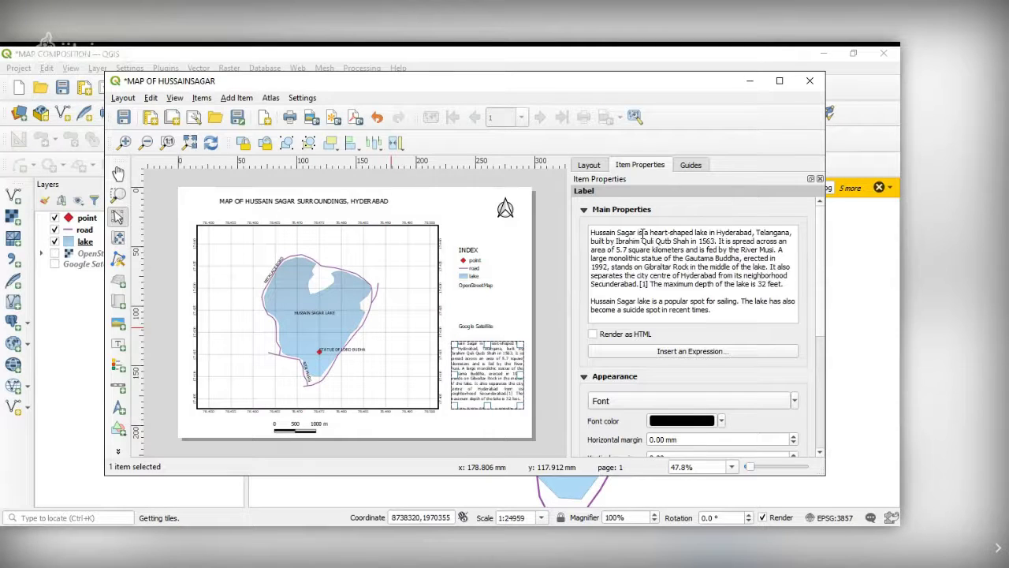
- Apply font size 10 to the lake description label and enlarge its box slightly toward the map frame and downward
click(663, 401)
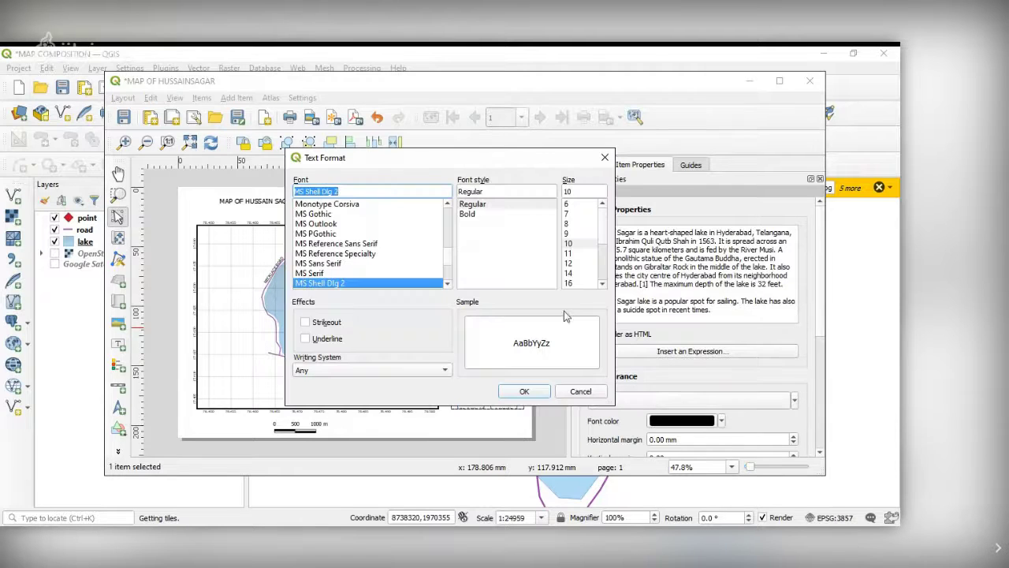
click(575, 245)
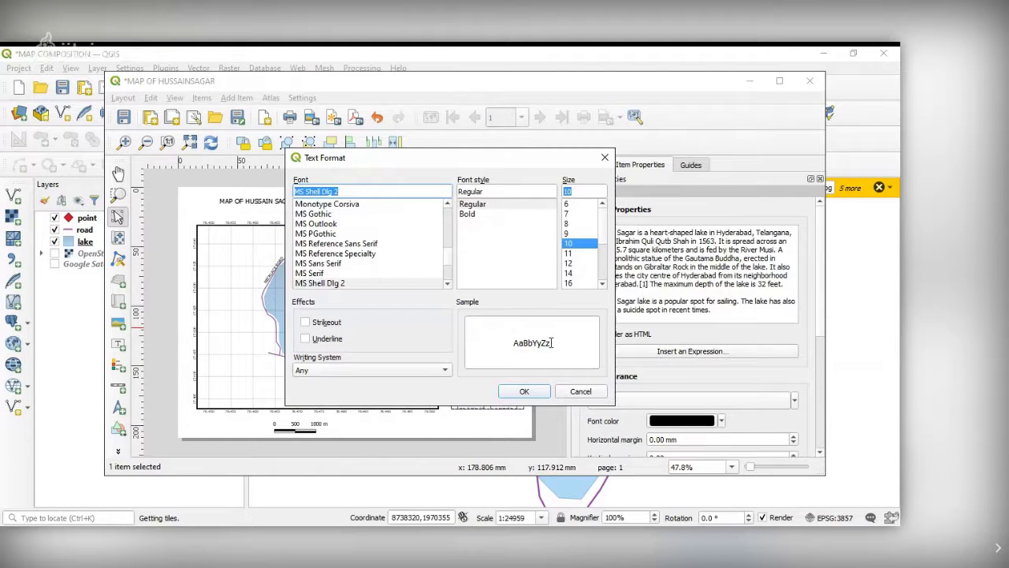
click(525, 391)
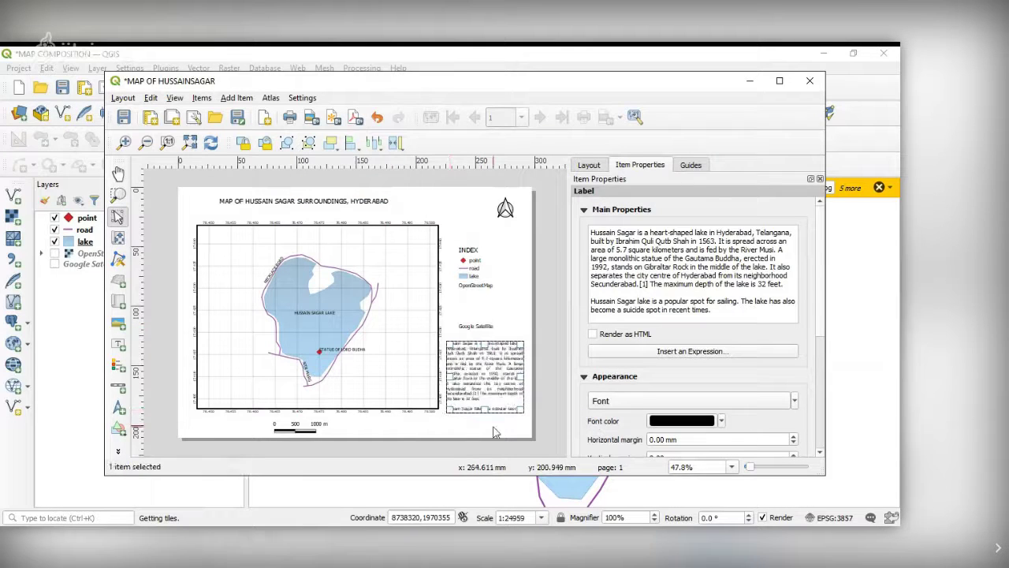
click(495, 433)
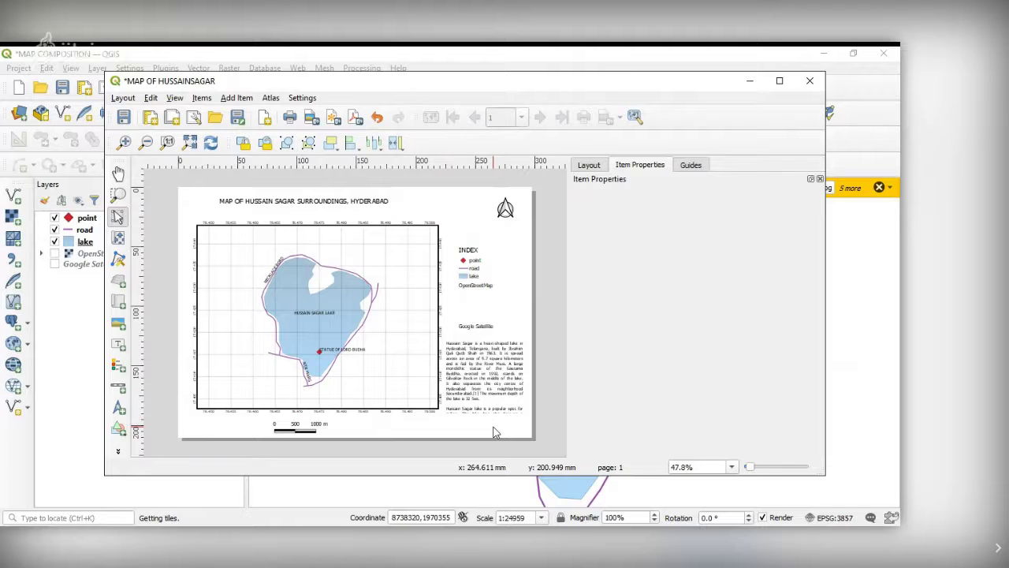
- Review the properties of the north arrow, title label, legend, description label and scale bar in turn
click(598, 166)
click(640, 165)
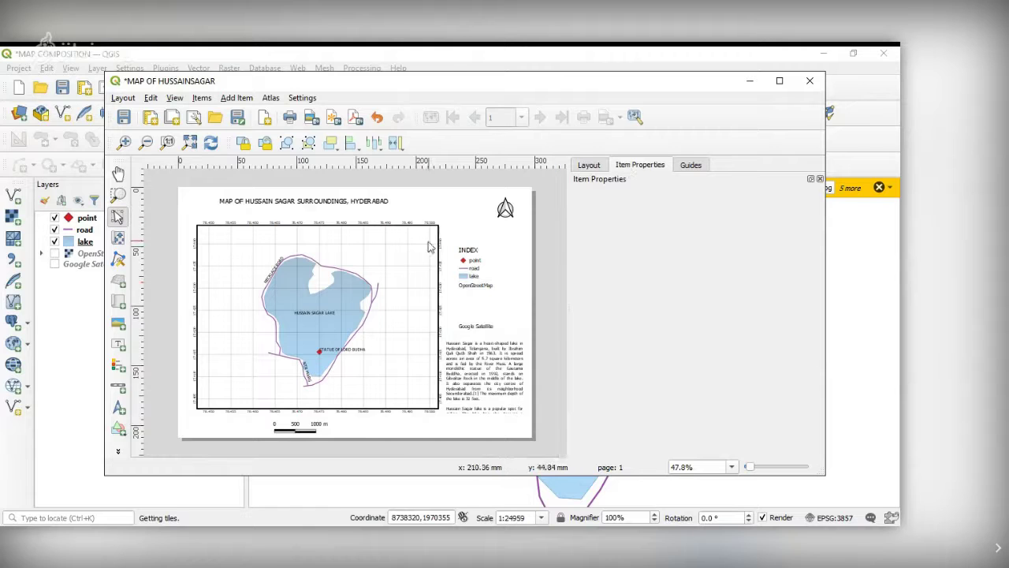
click(510, 215)
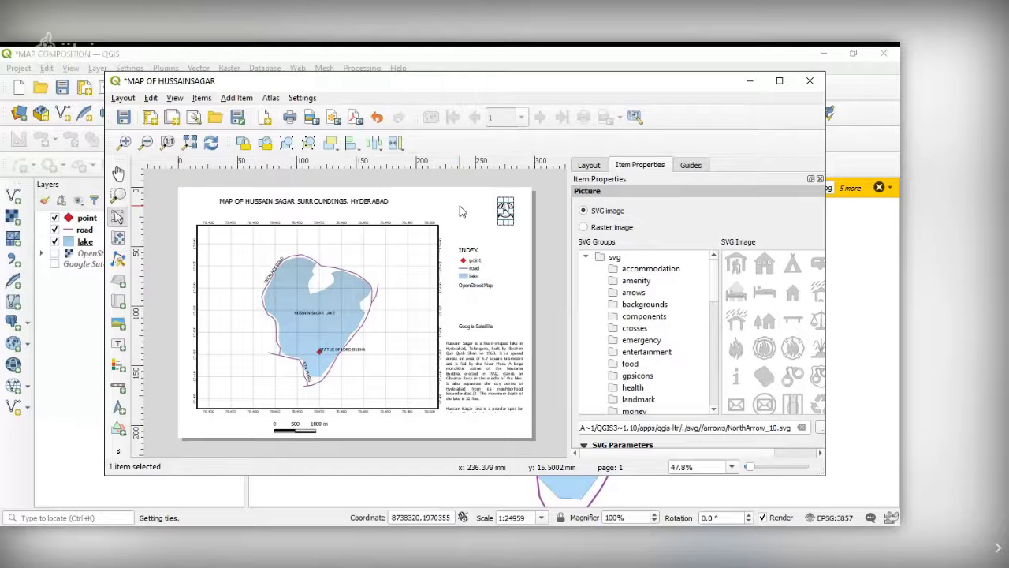
click(378, 203)
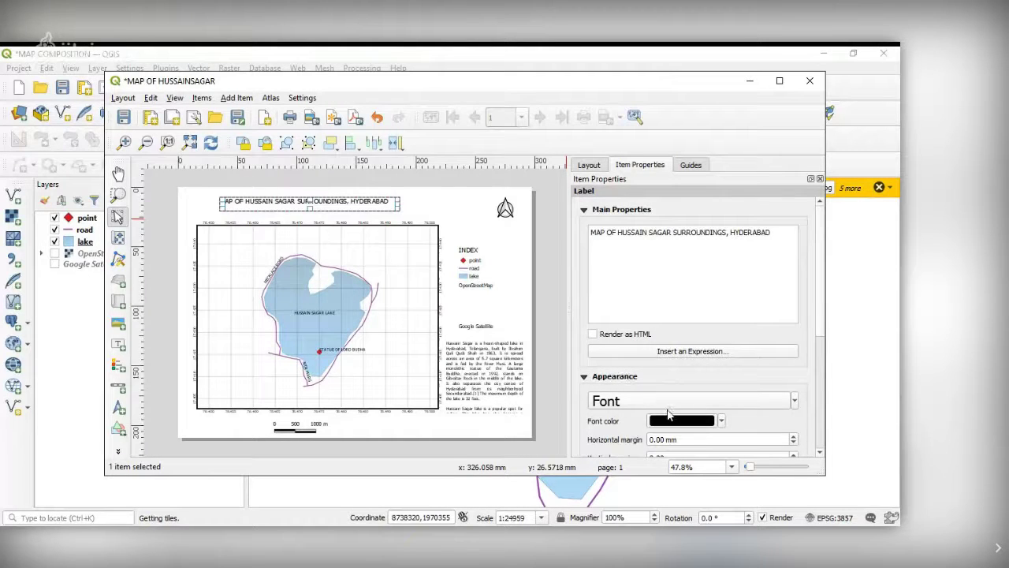
click(477, 272)
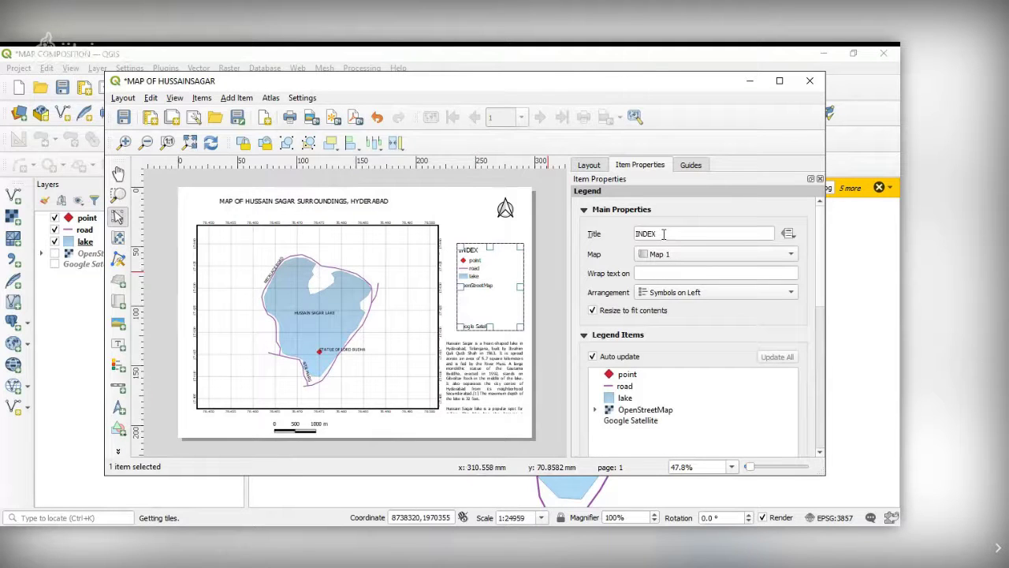
click(465, 367)
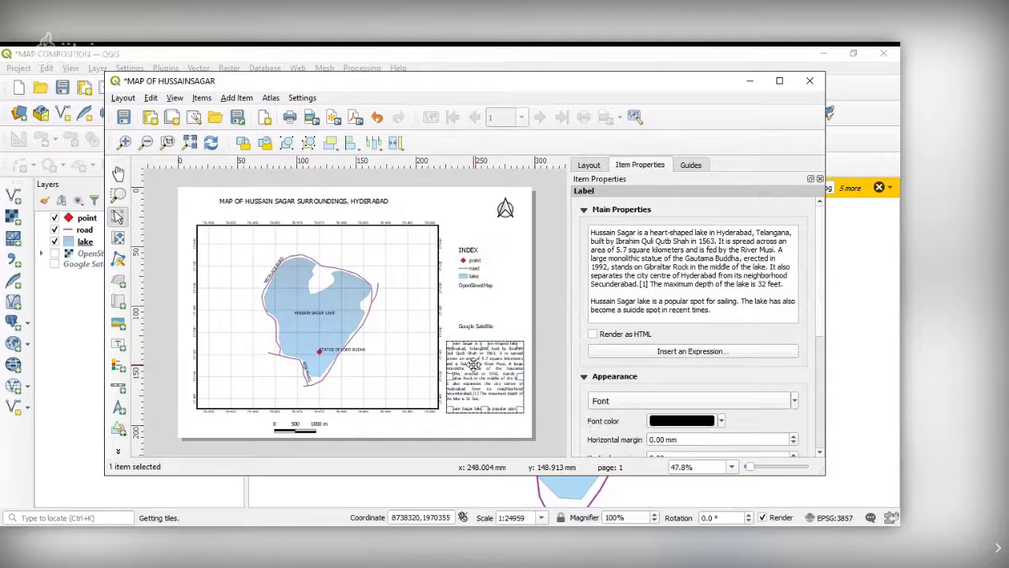
click(302, 426)
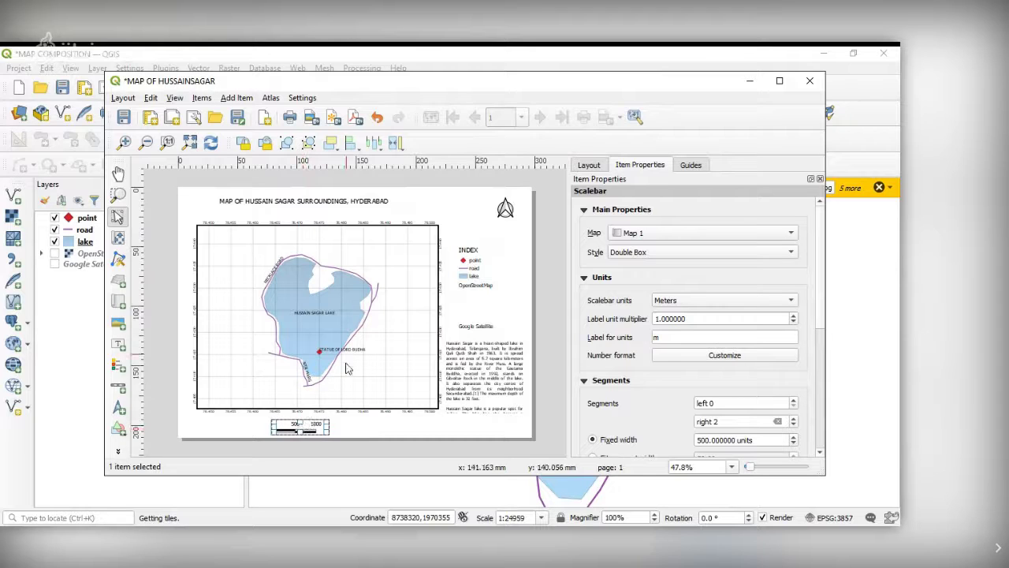
click(468, 208)
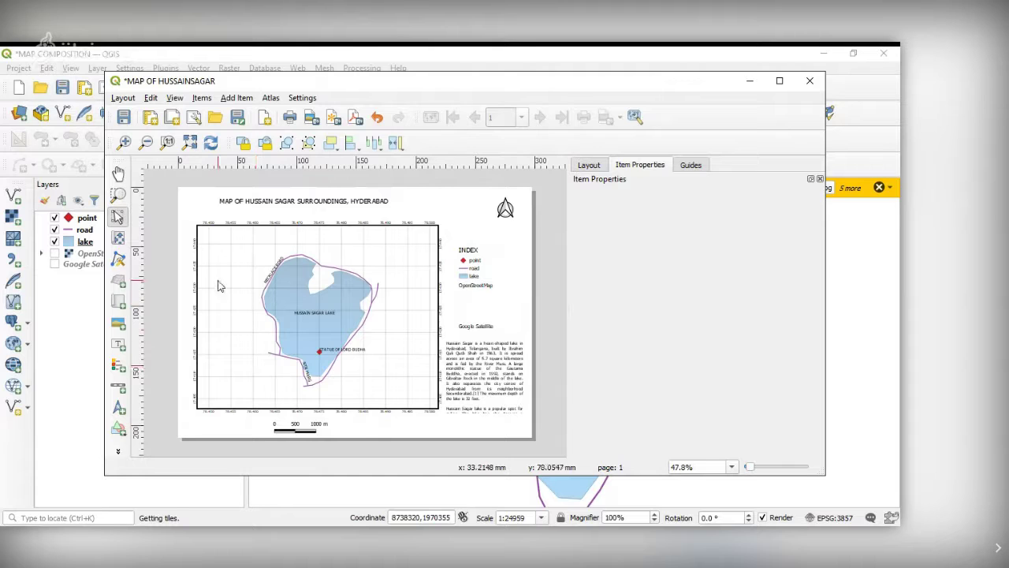
- Turn on the OpenStreetMap layer in the main project and update Map 1's preview in the layout to show it
click(56, 254)
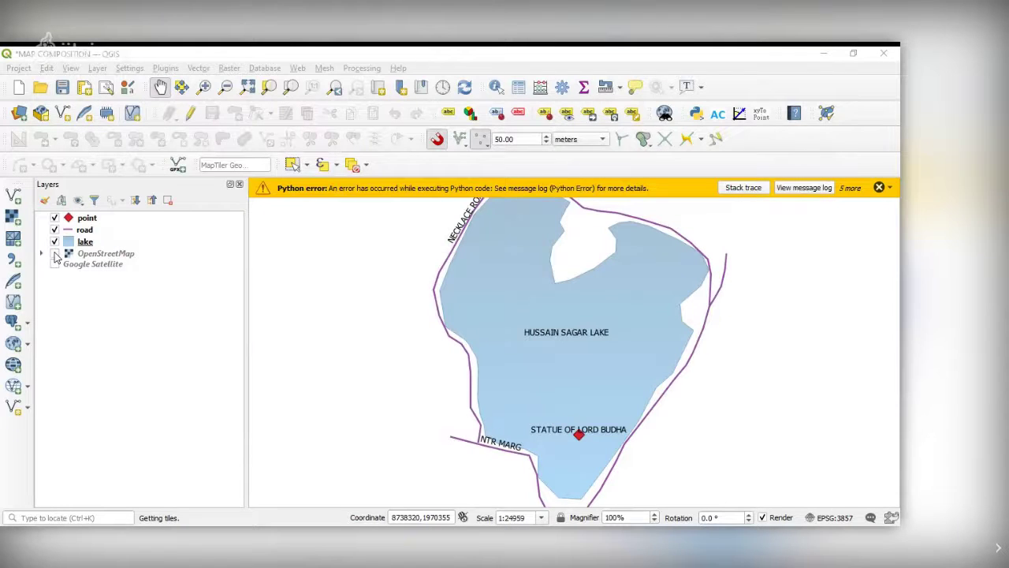
click(55, 257)
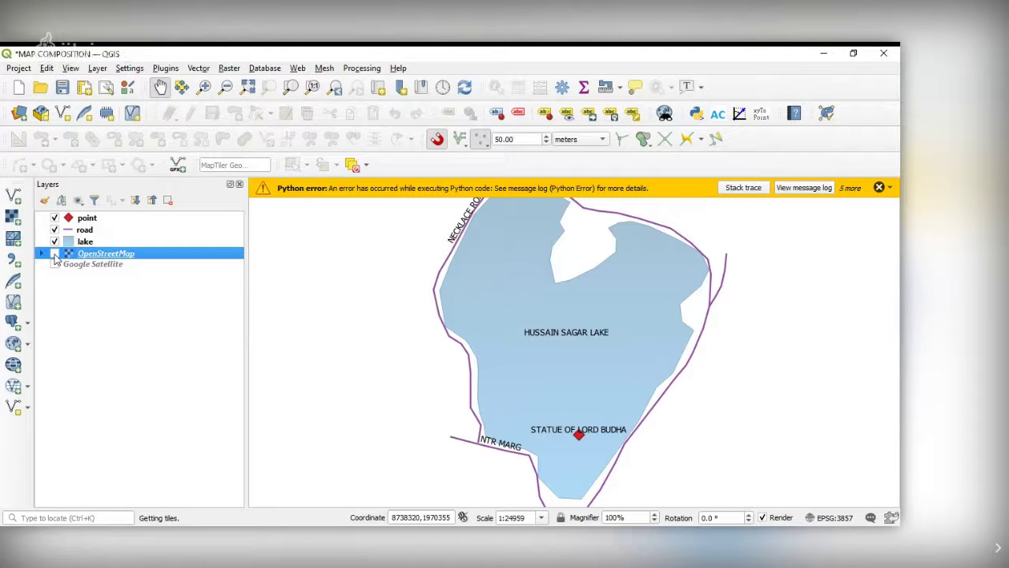
click(55, 253)
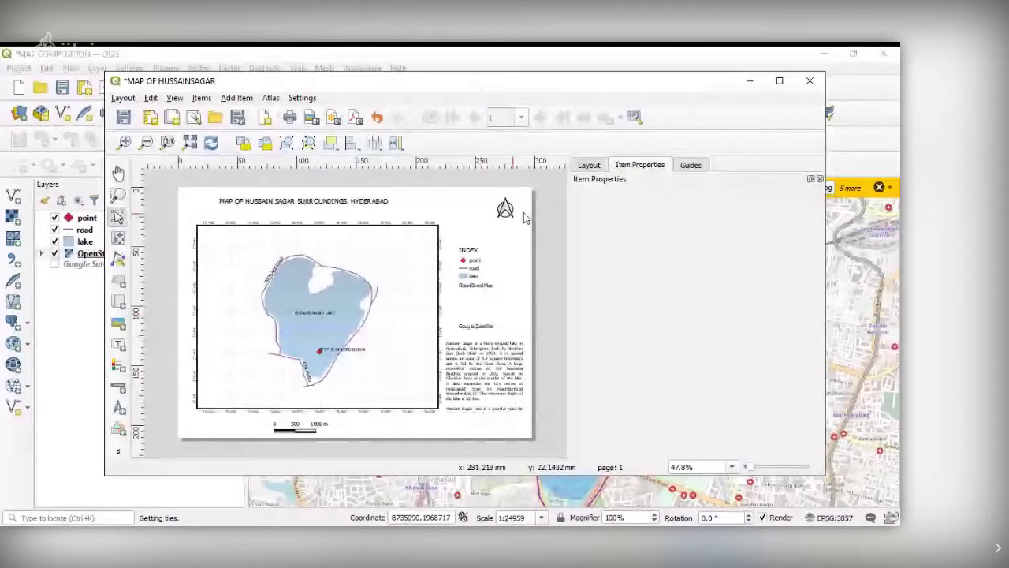
click(589, 164)
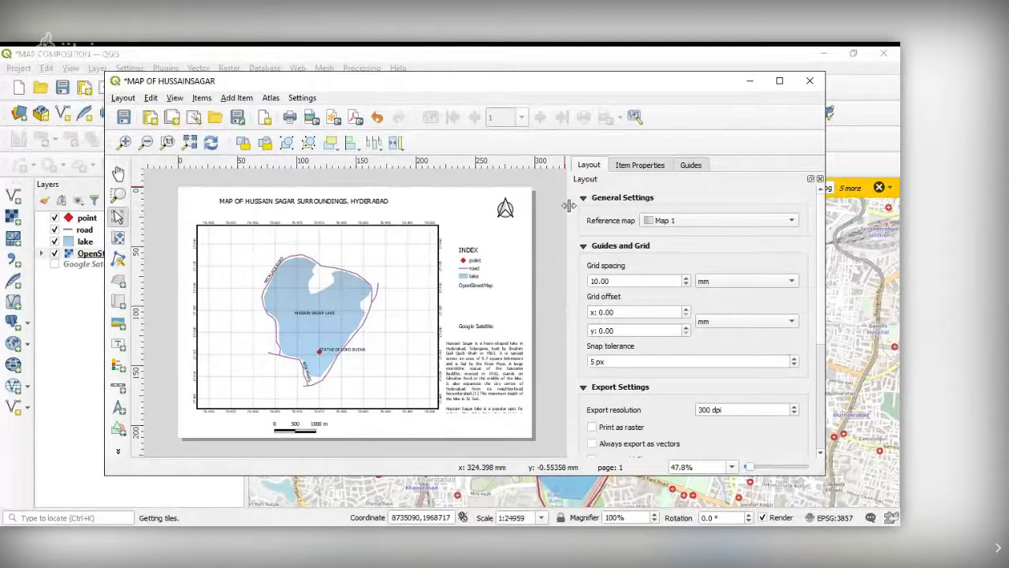
click(653, 166)
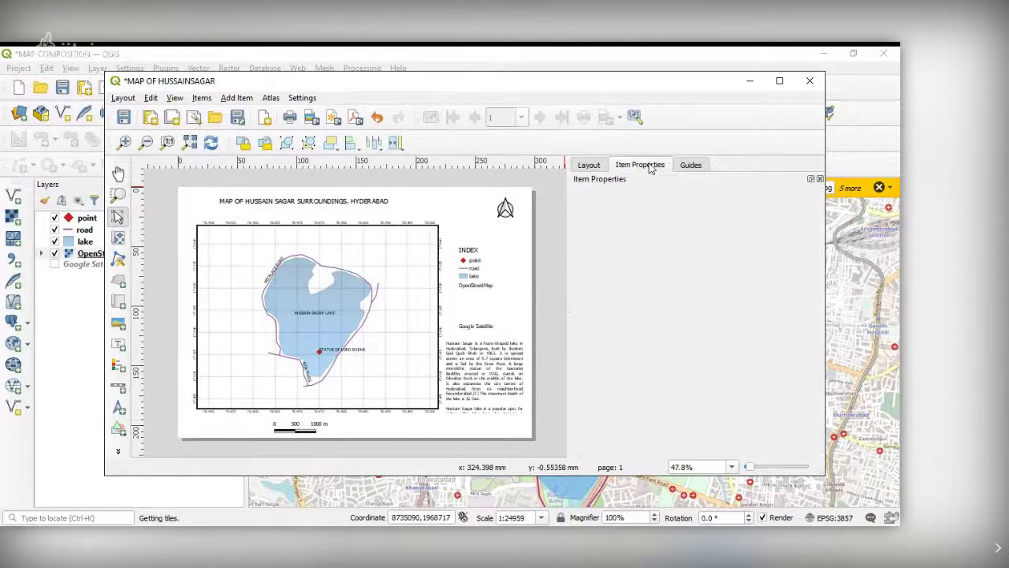
click(391, 246)
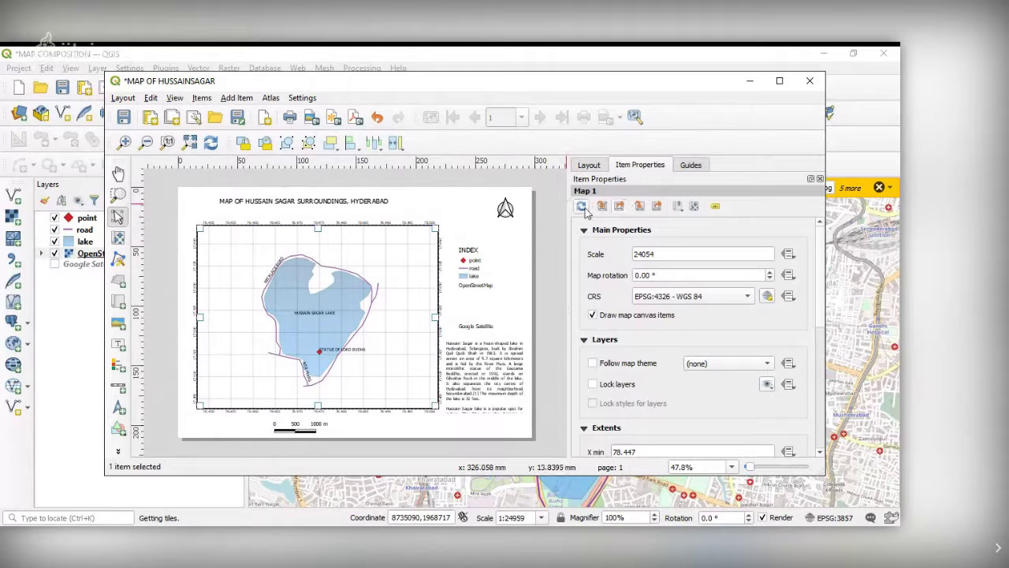
click(582, 206)
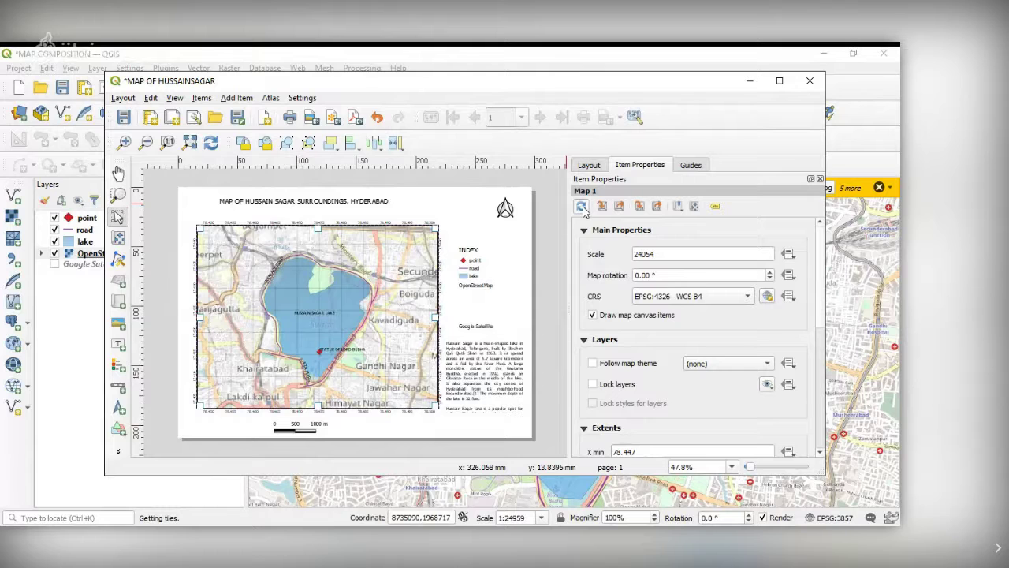
- Swap the basemap from OpenStreetMap to Google Satellite in the project and update the layout map's preview
click(63, 273)
click(55, 253)
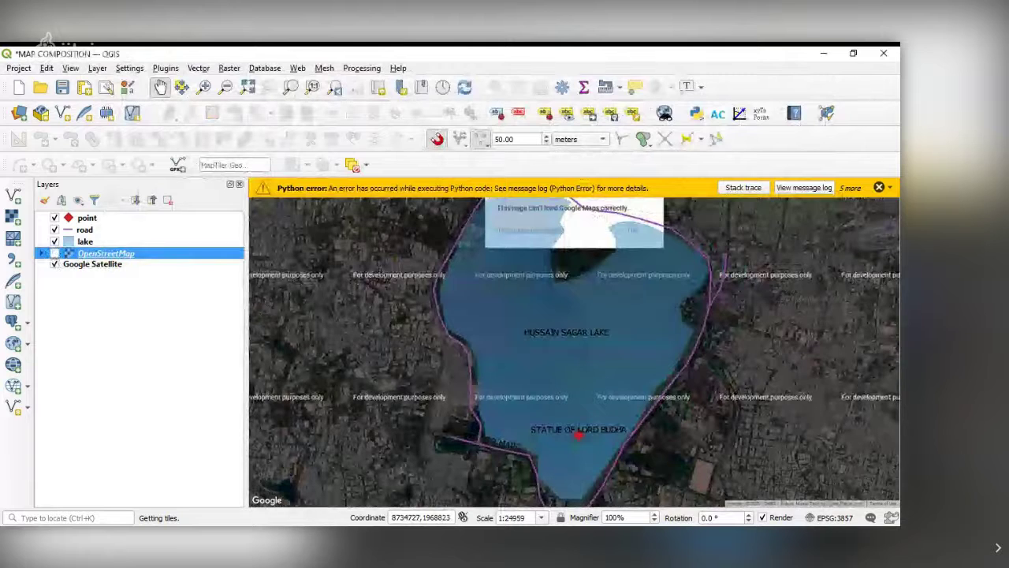
key(alt+Tab)
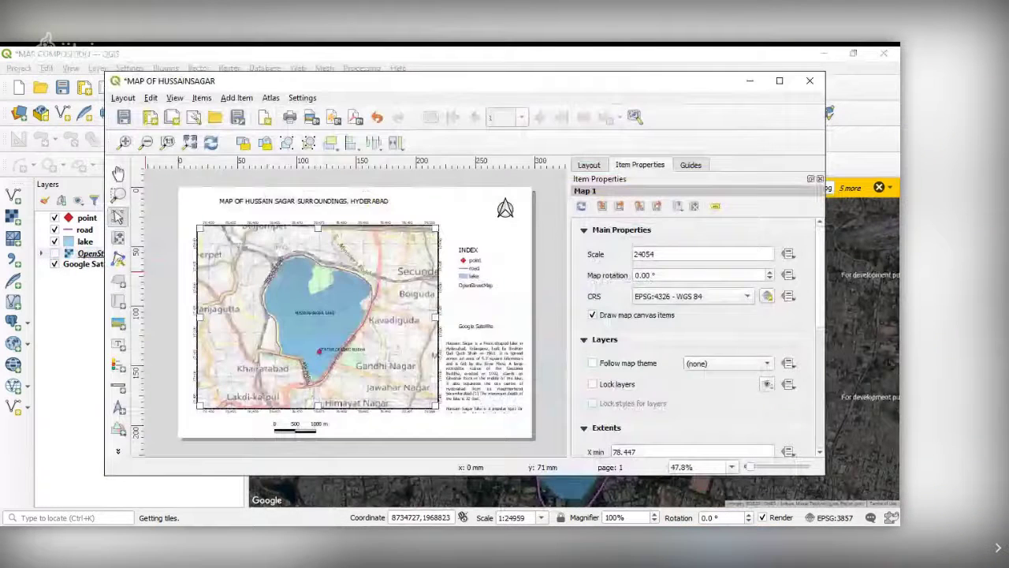
click(581, 206)
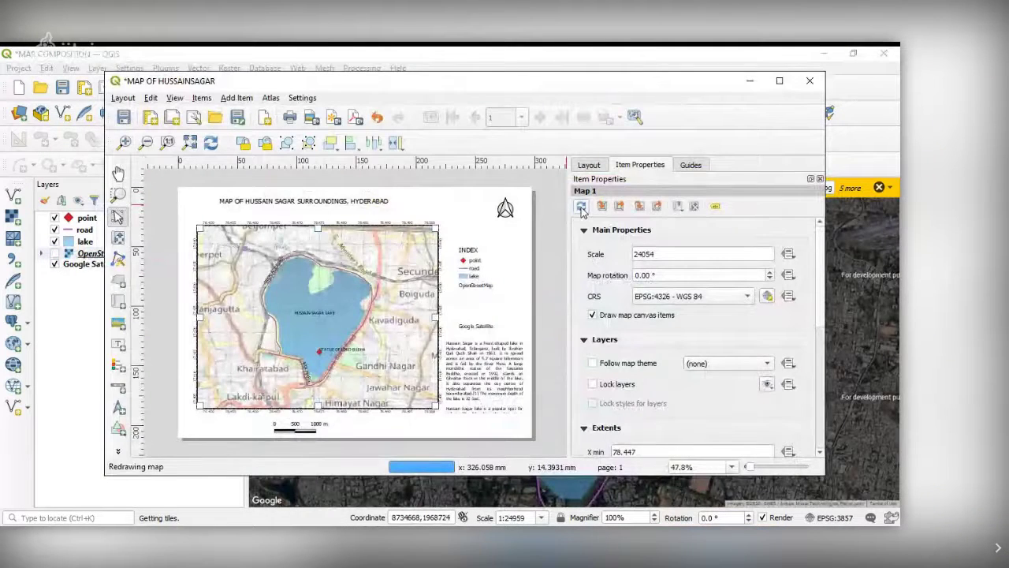
click(474, 215)
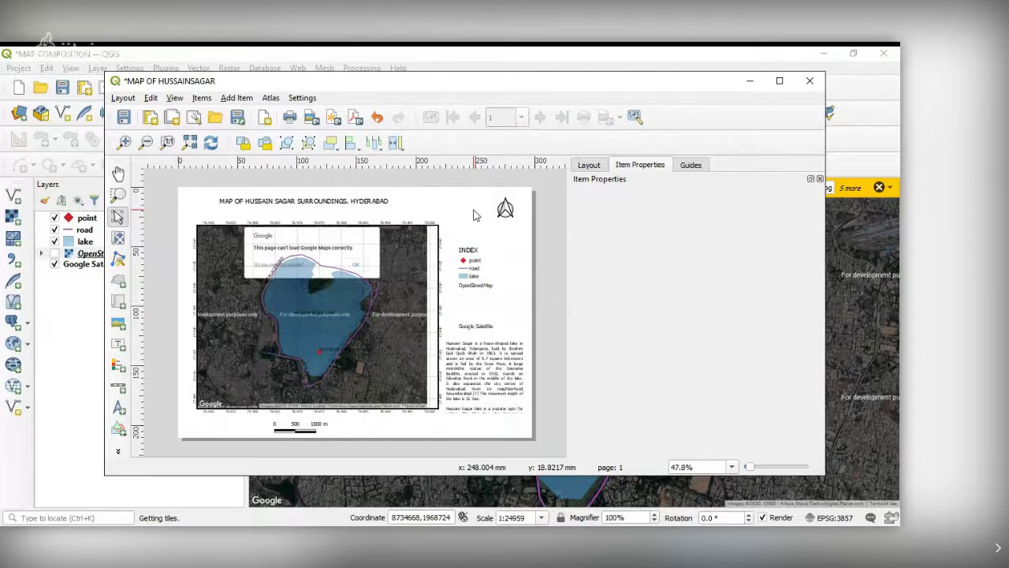
- Hide Google Satellite, turn OpenStreetMap back on, and update the layout map's preview again
click(54, 265)
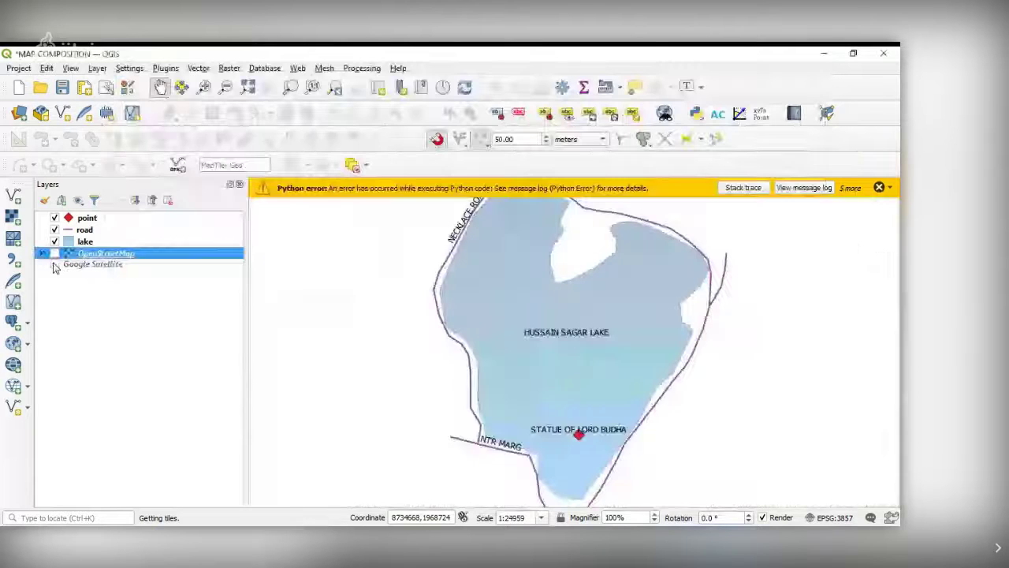
click(55, 253)
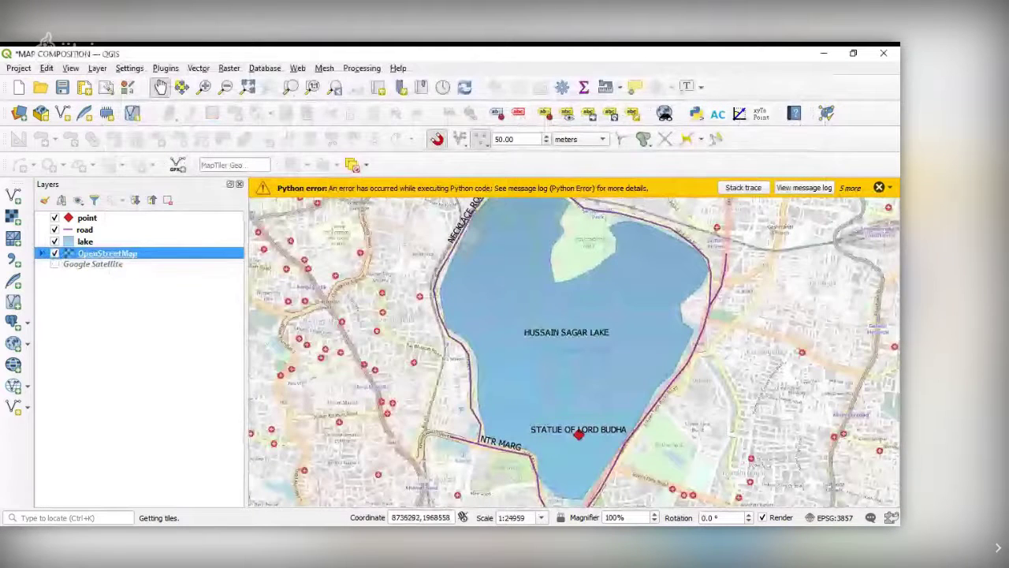
key(alt+Tab)
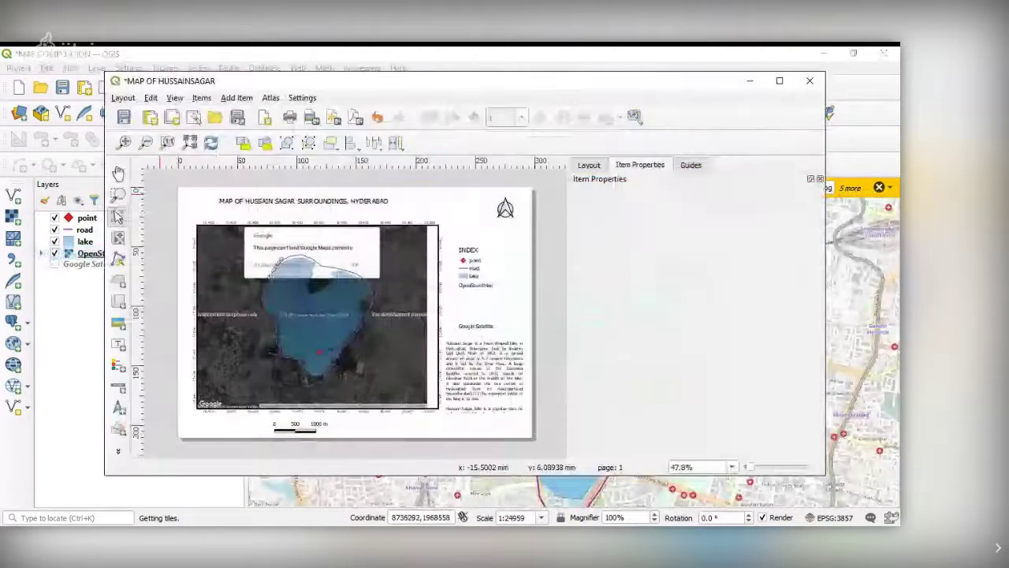
click(420, 325)
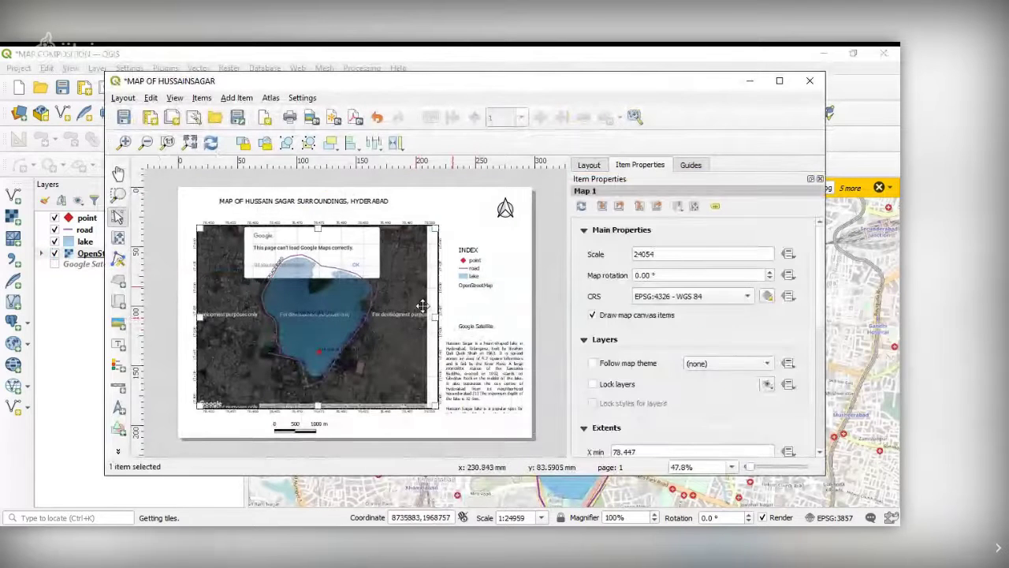
click(582, 206)
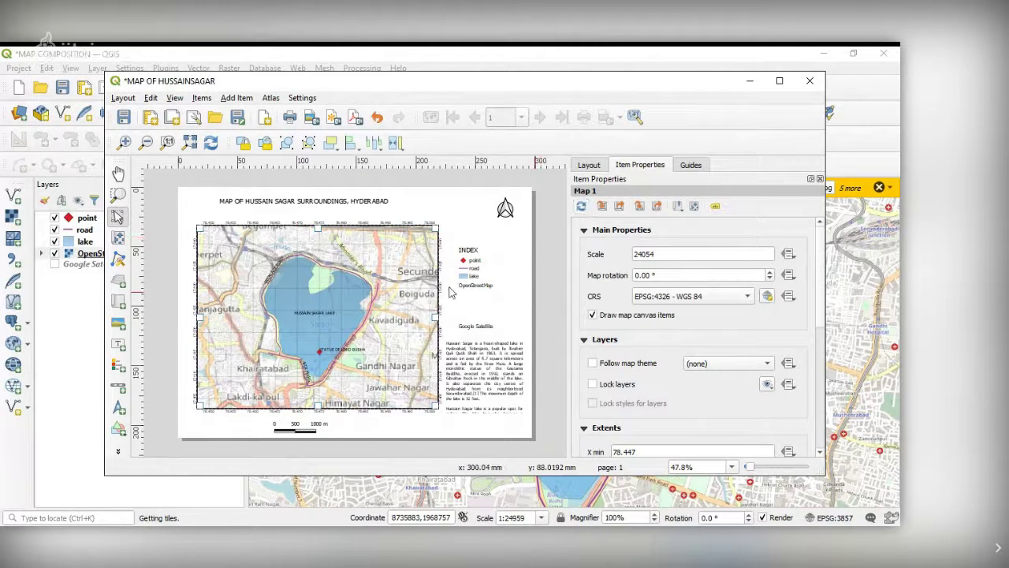
- Set the layout map's scale to 30000
double_click(665, 254)
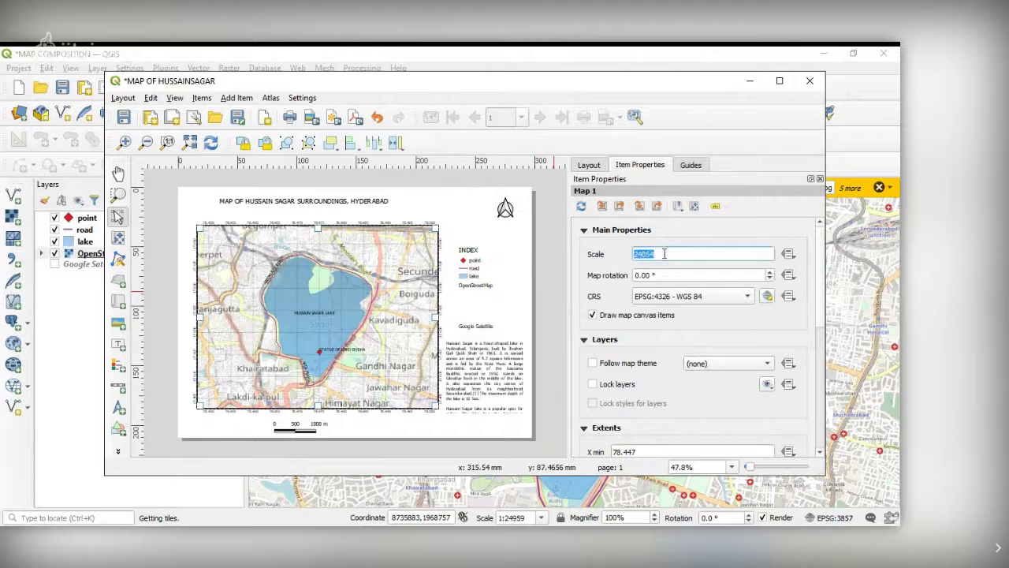
text(30000)
key(Return)
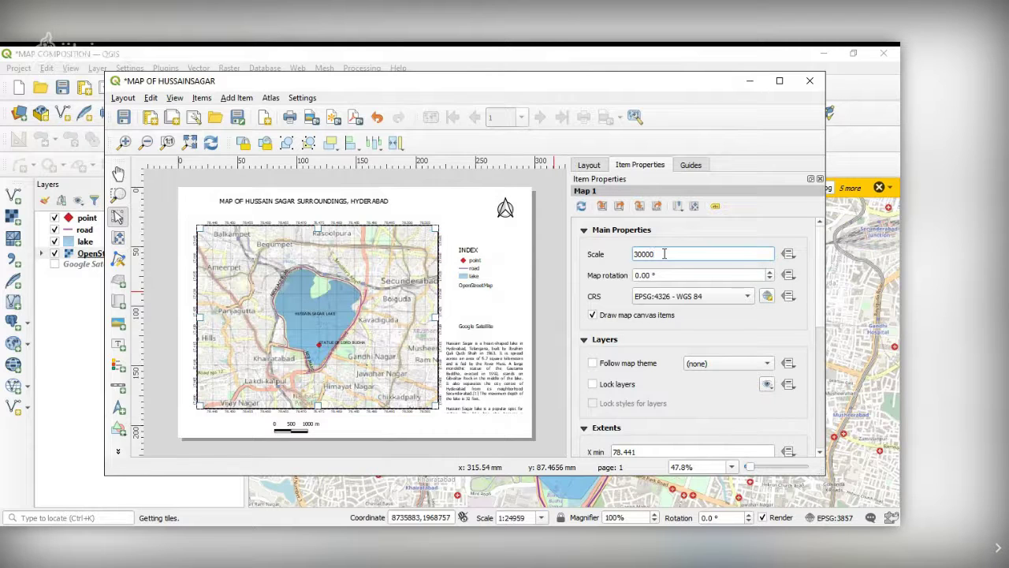
- Try a scale of 50000 on the layout map and return it to 30000
double_click(663, 254)
text(50000)
key(Return)
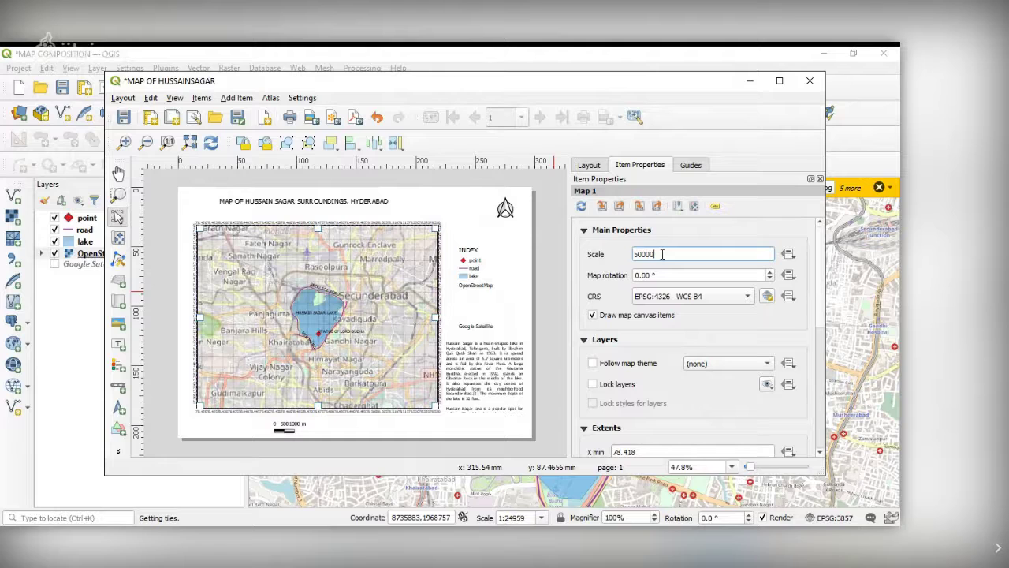
double_click(662, 254)
text(30000)
key(Return)
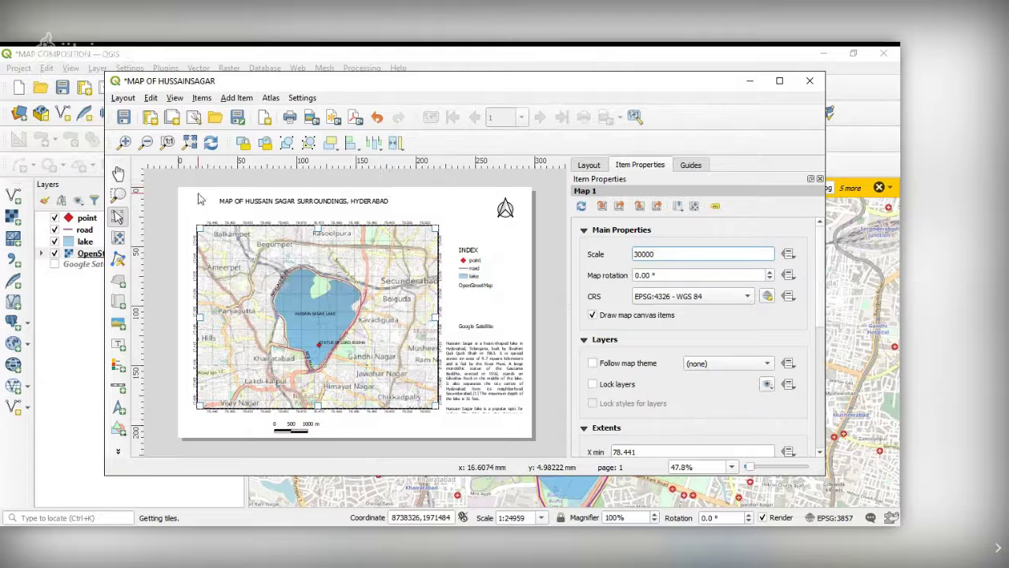
- Export the layout as the PDF file MAP OF HUSSAINSAGAR in the demo mapcomposition qgis folder, keeping the default export options
click(123, 98)
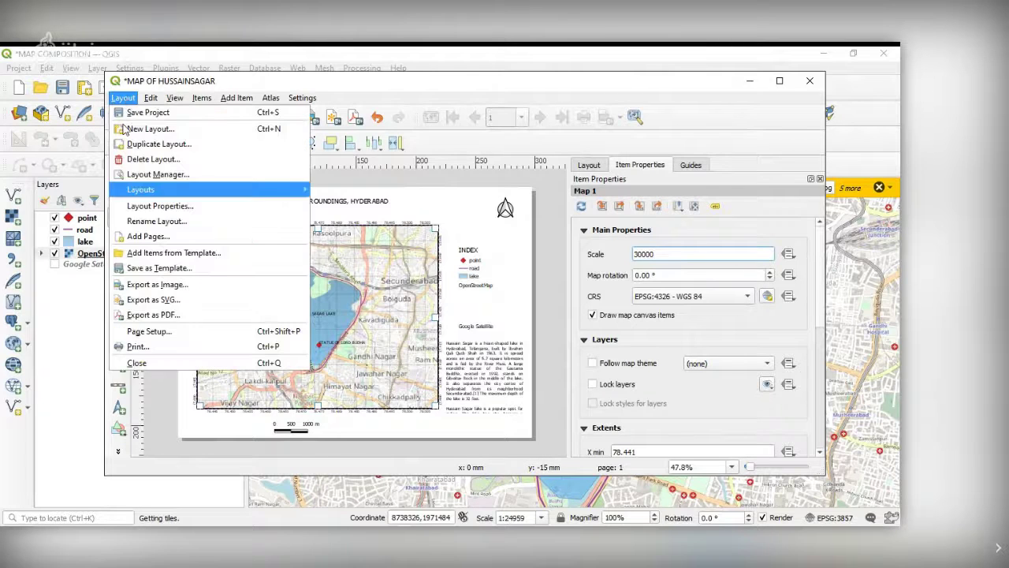
click(168, 317)
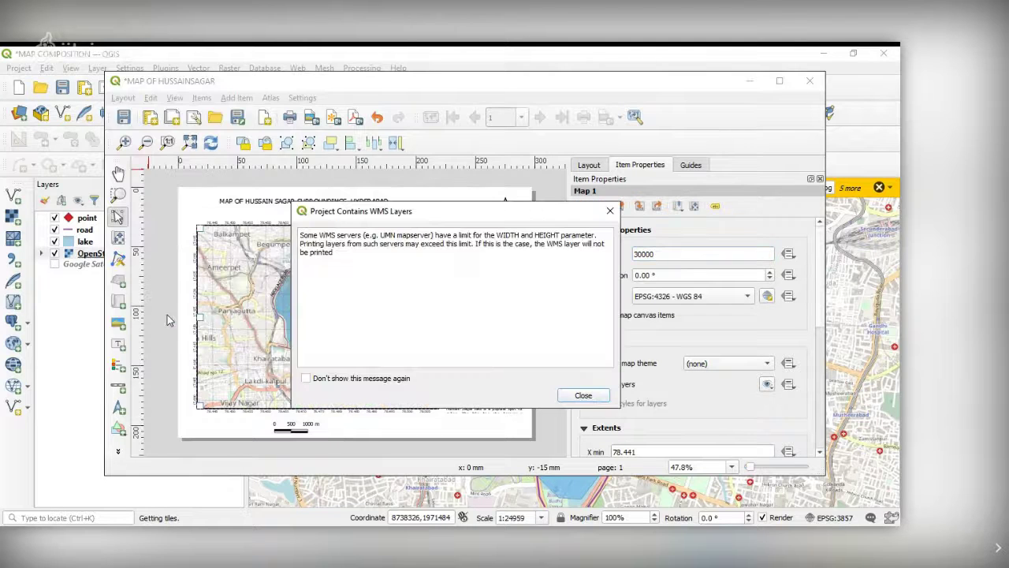
click(606, 397)
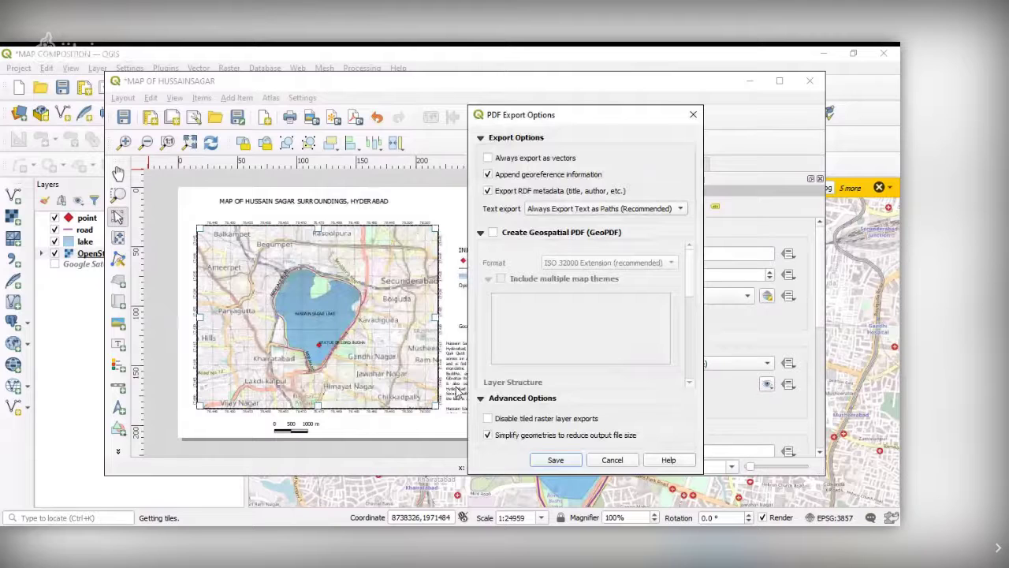
click(560, 460)
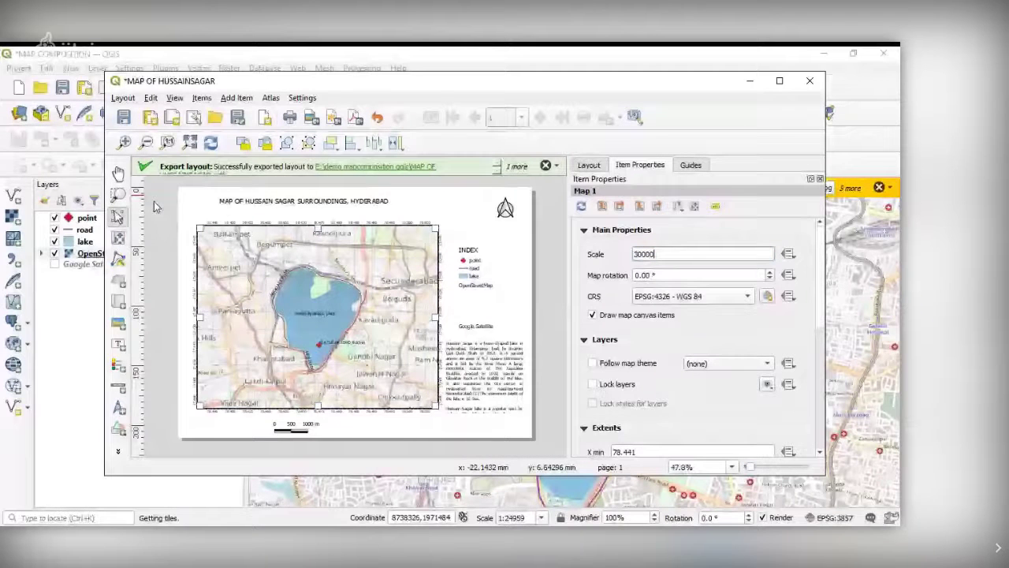
- Export the layout as the JPG image MAP OF HUSSAINSAGAR at 300 dpi in the demo mapcomposition qgis folder
key(alt+l)
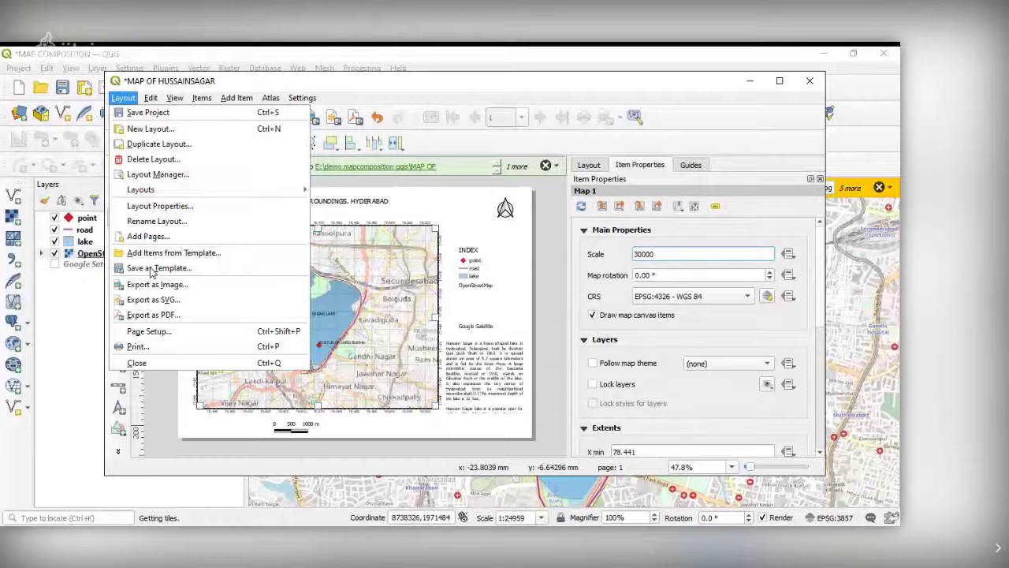
click(157, 284)
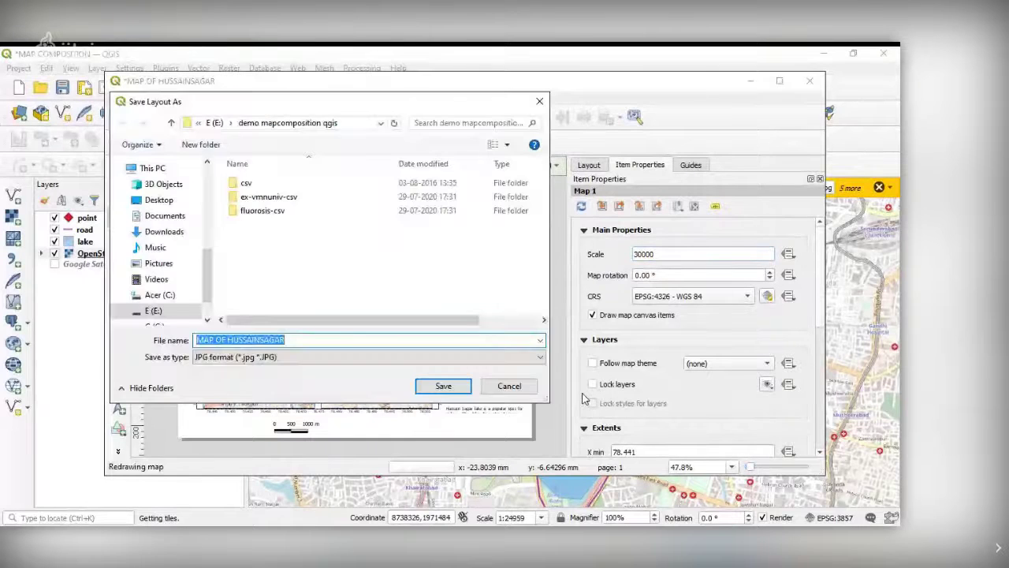
click(330, 361)
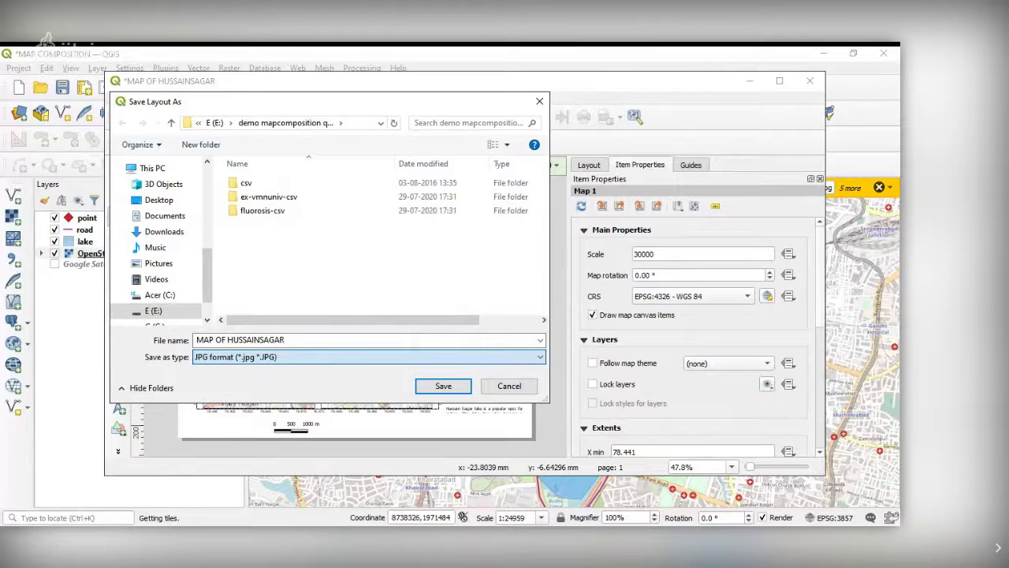
click(444, 386)
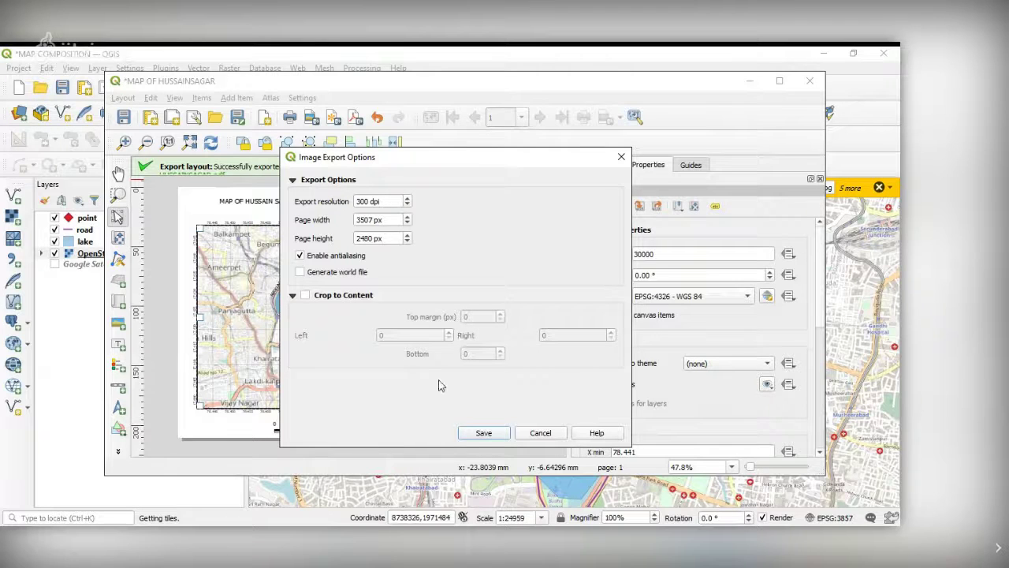
click(482, 436)
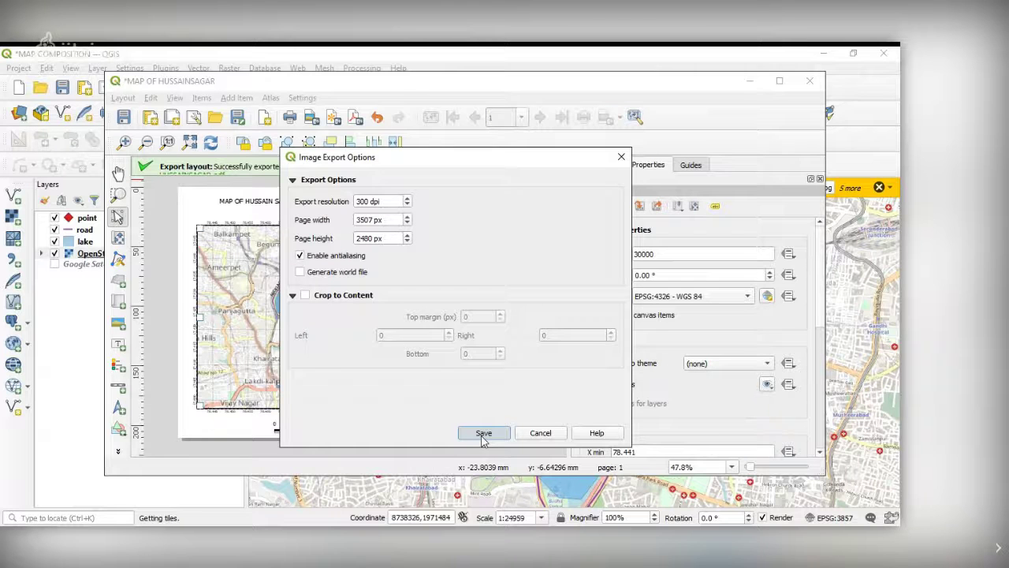
click(483, 437)
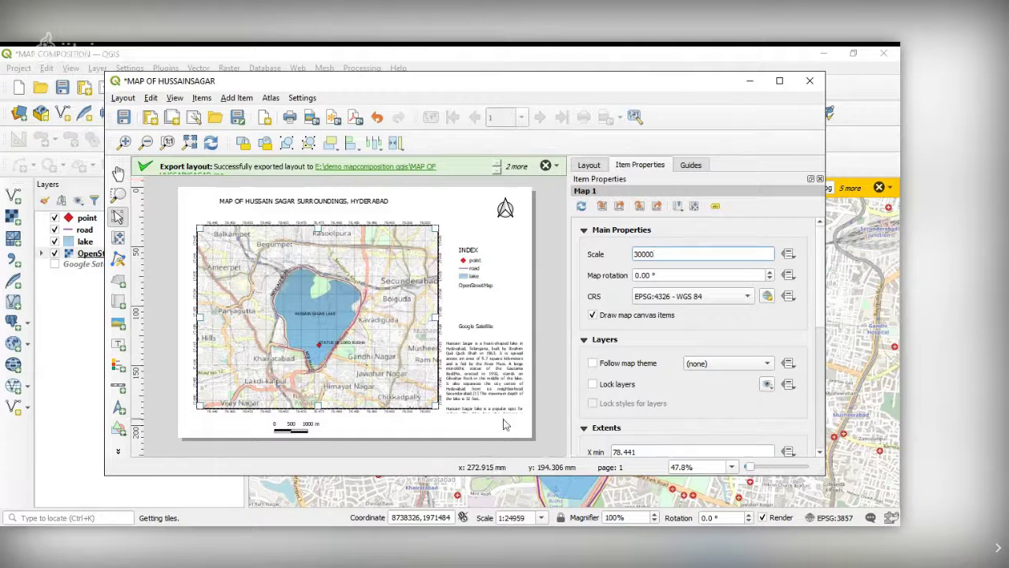